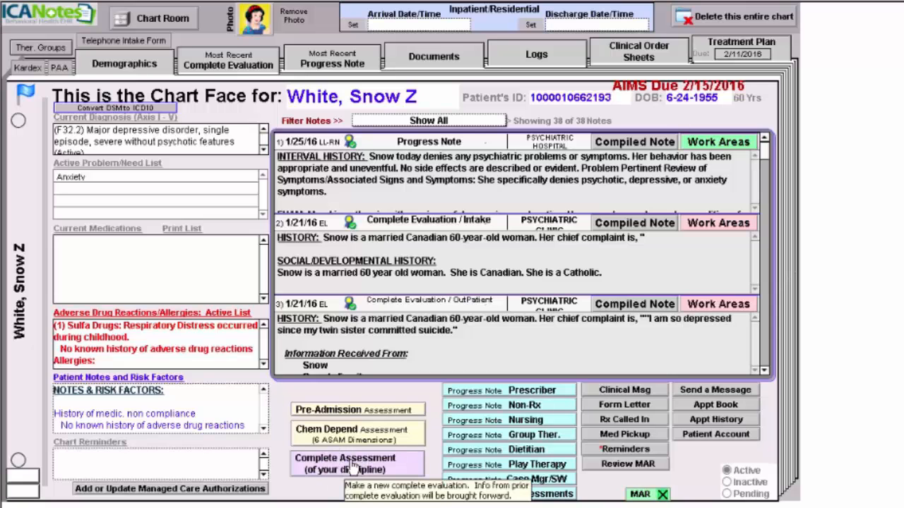
Start a new complete assessment, switch the present-illness history to the non-prescriber version, and insert the custom "Twin sister..." chief complaint.
{"action": "left_click", "coordinate": [353, 464]}
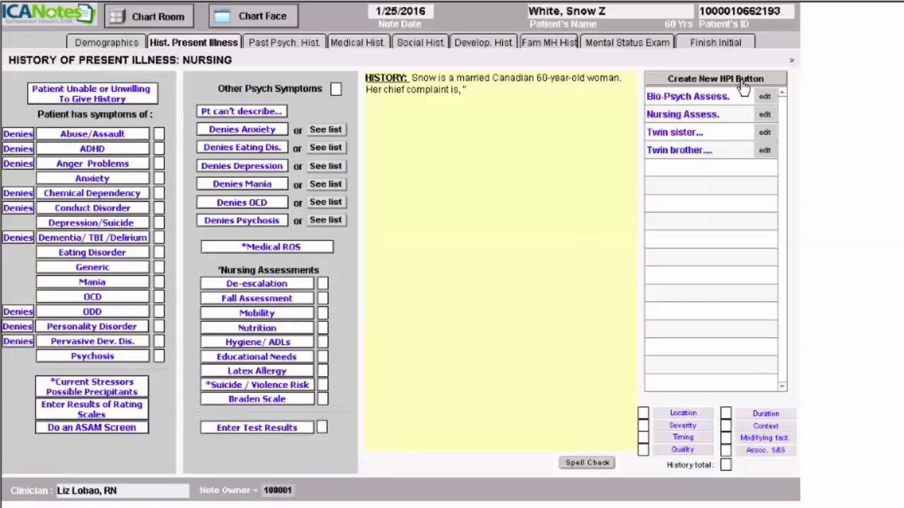
{"action": "left_click", "coordinate": [792, 63]}
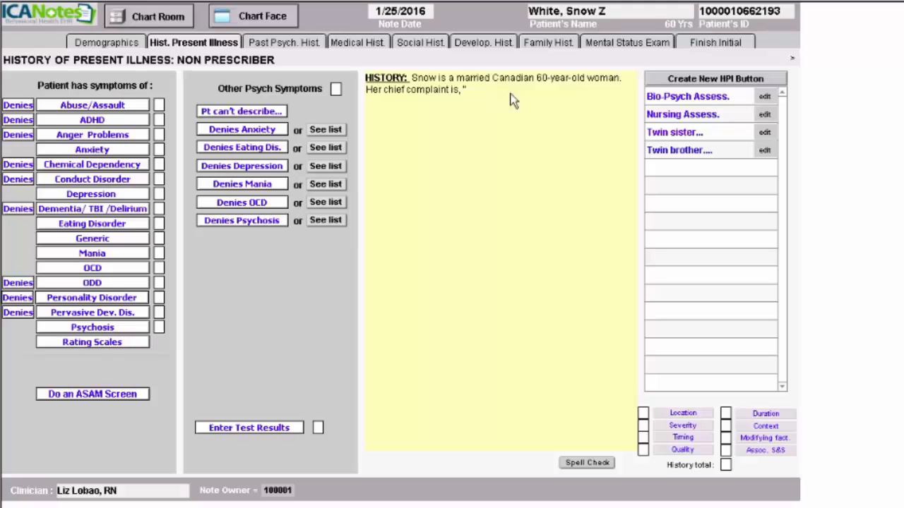
{"action": "left_click", "coordinate": [688, 139]}
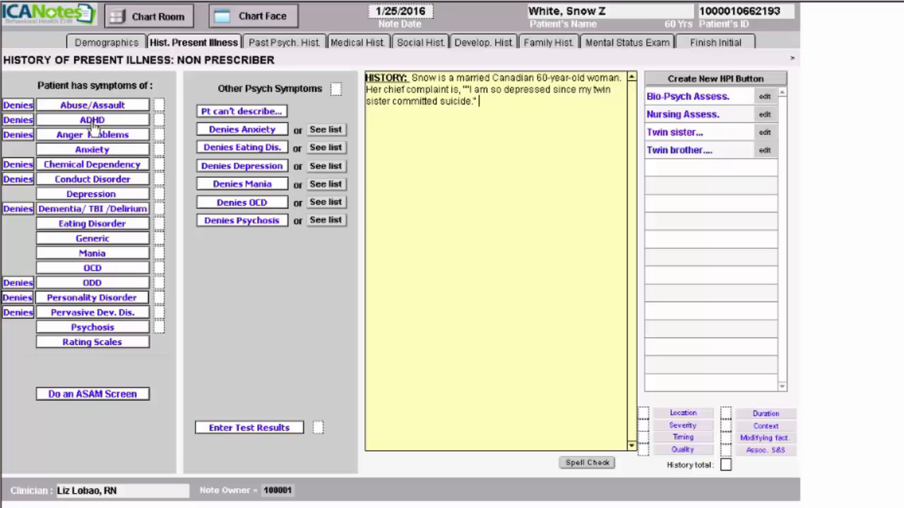
In the Depression section, record that information was received from the patient and from family, entering the sister's full name.
{"action": "left_click", "coordinate": [91, 196]}
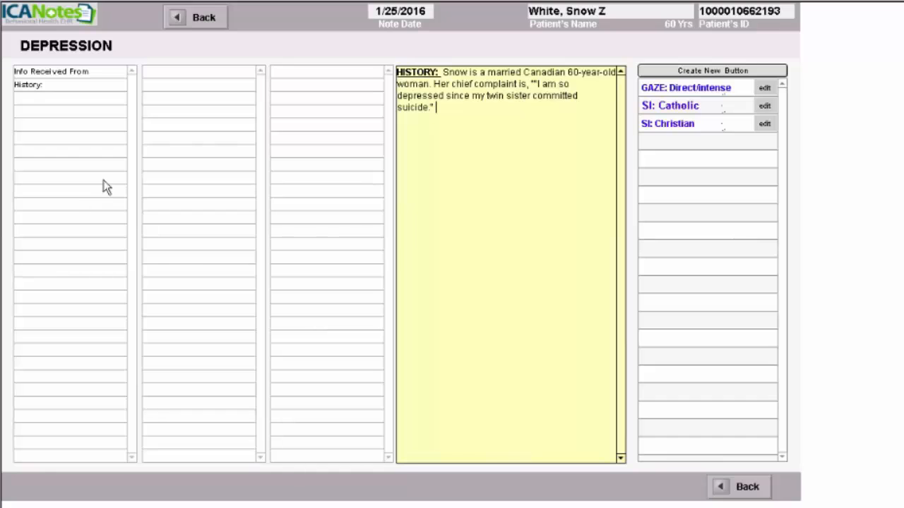
{"action": "left_click", "coordinate": [48, 71]}
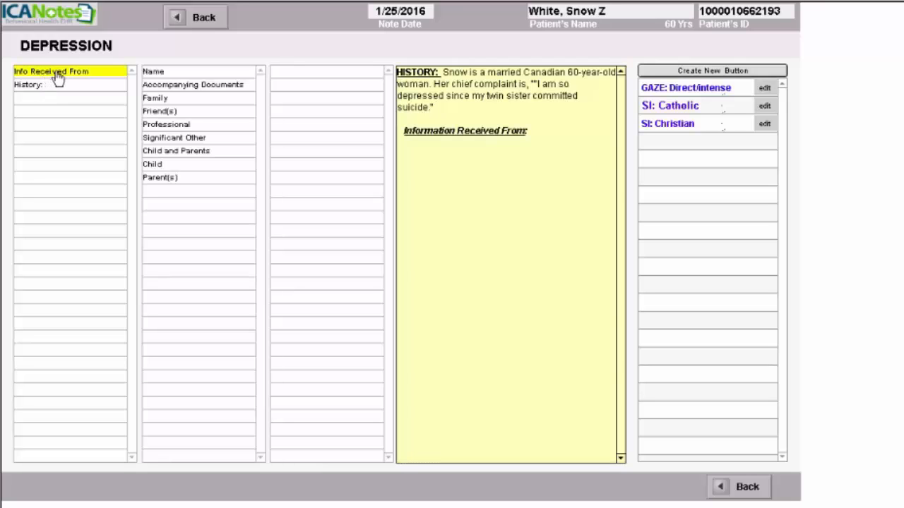
{"action": "left_click", "coordinate": [148, 73]}
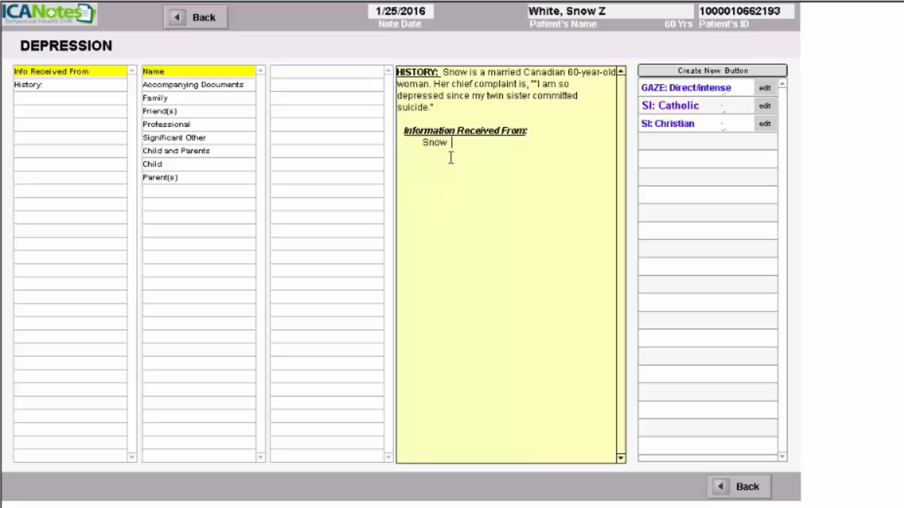
{"action": "left_click", "coordinate": [175, 98]}
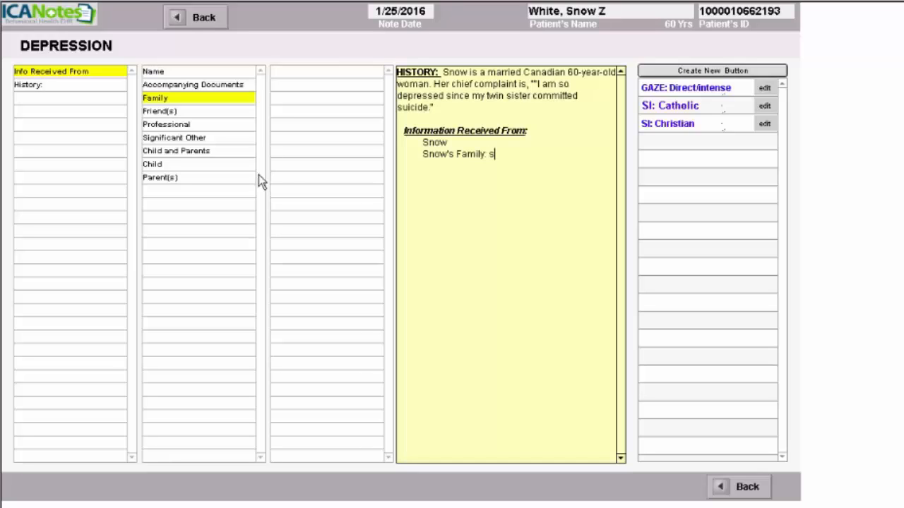
{"action": "type", "text": "sister, Jonaa"}
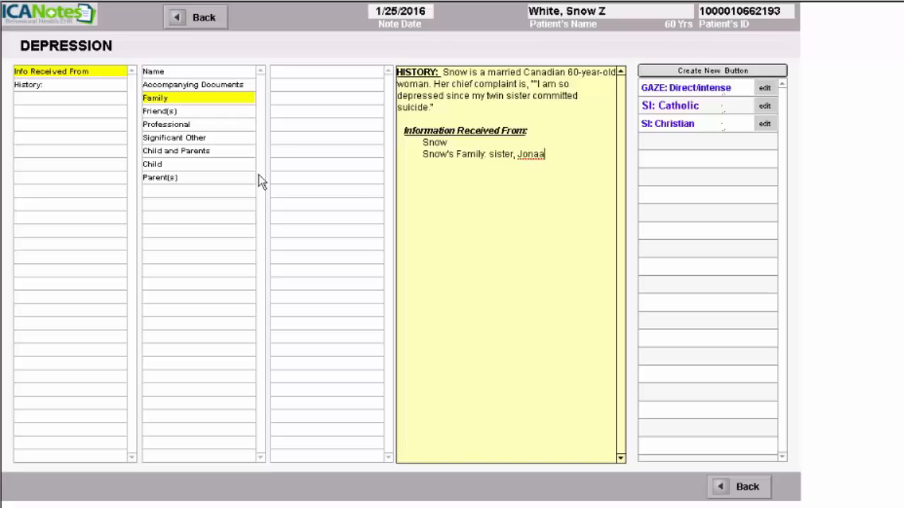
{"action": "key", "text": "BackSpace"}
{"action": "key", "text": "BackSpace"}
{"action": "type", "text": "hi"}
Add a depression history with the death of an important person as the described precipitant and a rapid onset over days.
{"action": "left_click", "coordinate": [44, 84]}
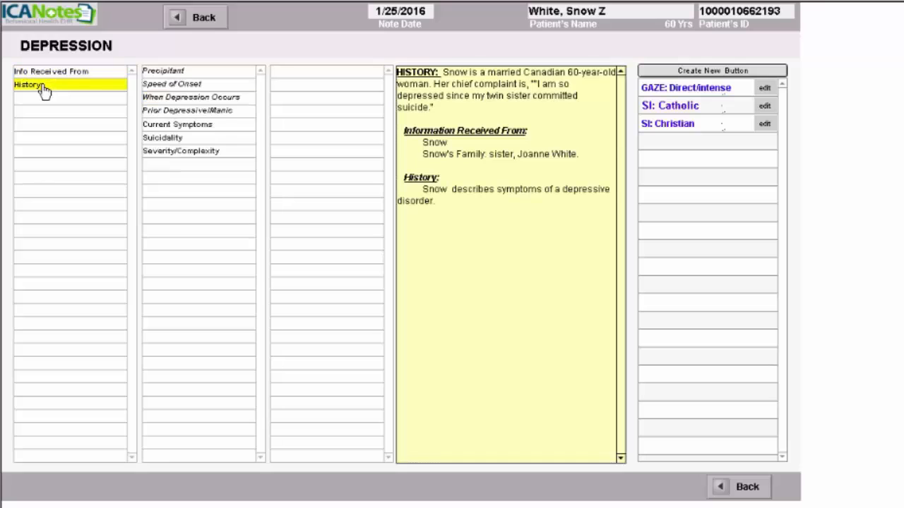
{"action": "left_click", "coordinate": [160, 71]}
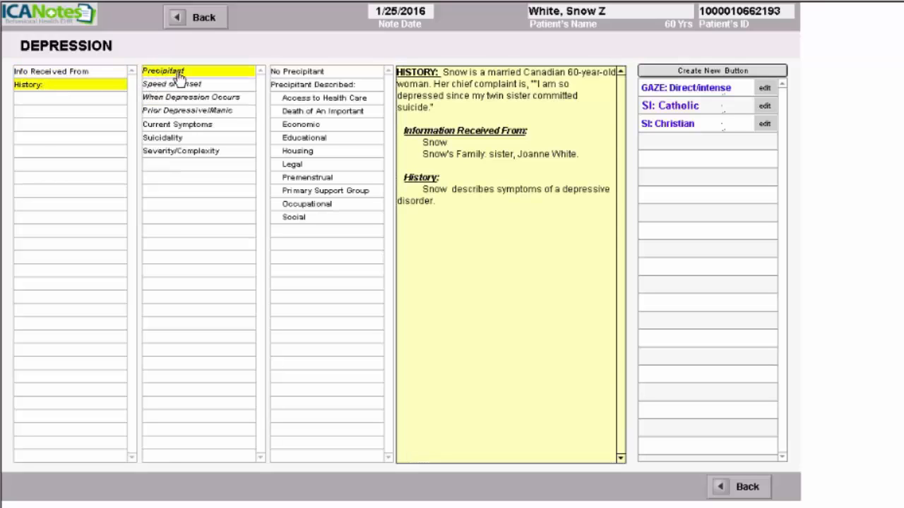
{"action": "left_click", "coordinate": [299, 85]}
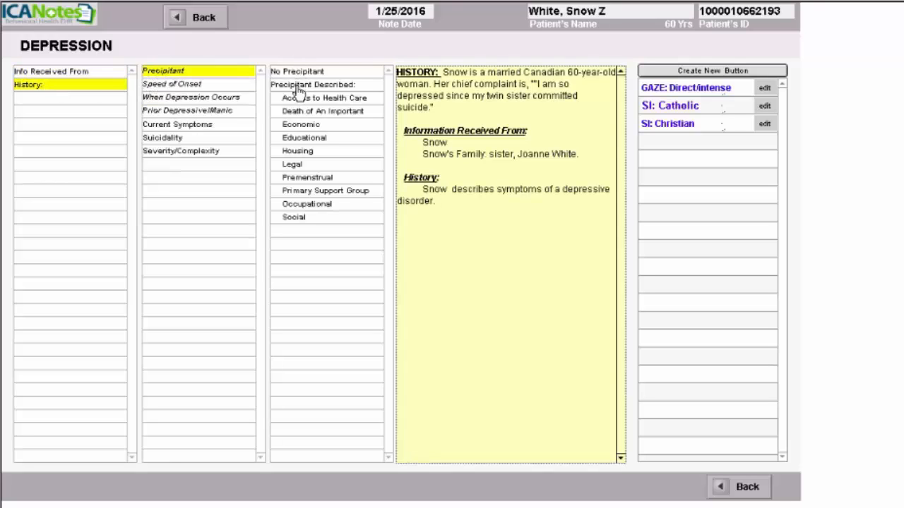
{"action": "left_click", "coordinate": [331, 114]}
{"action": "left_click", "coordinate": [216, 85]}
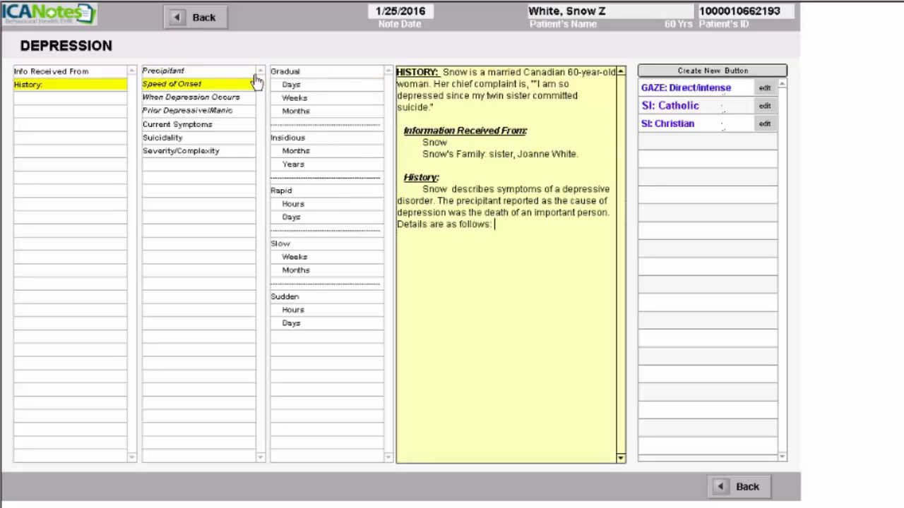
{"action": "left_click", "coordinate": [297, 192]}
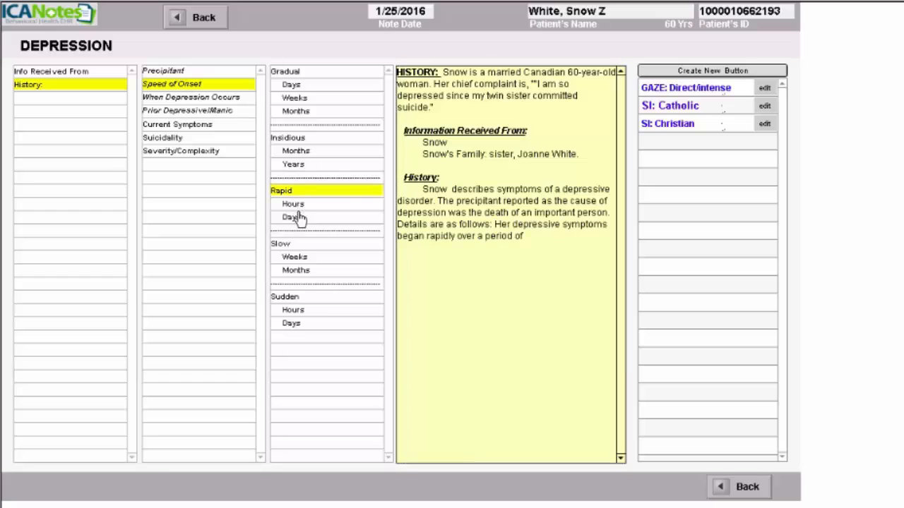
{"action": "left_click", "coordinate": [293, 218]}
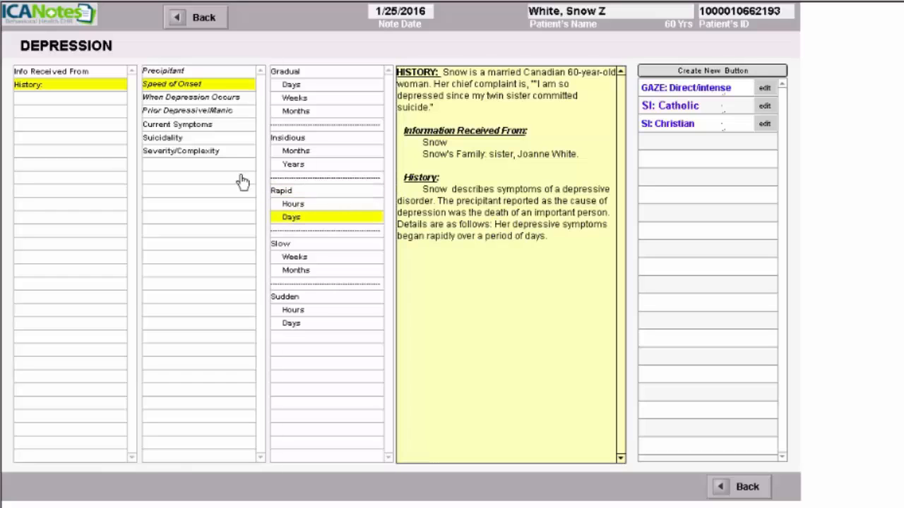
Record the depression as chronic and note no prior depressive episodes.
{"action": "left_click", "coordinate": [199, 100]}
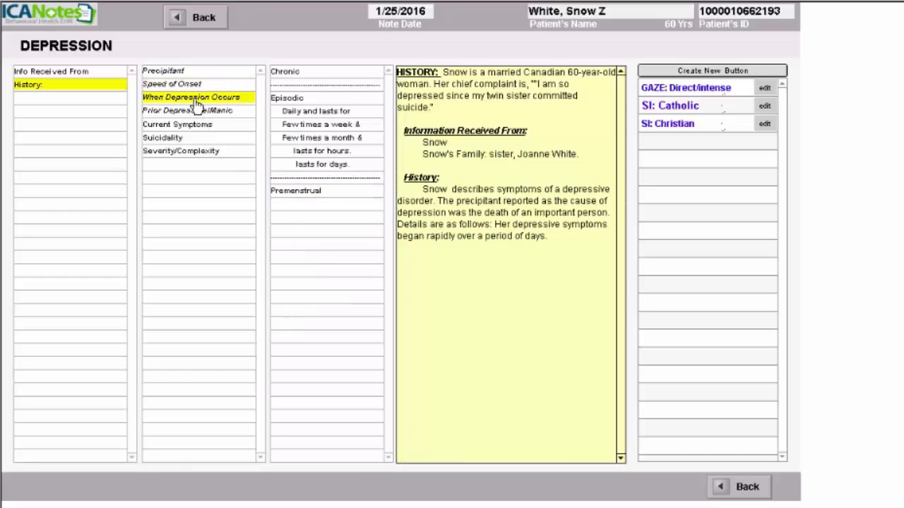
{"action": "left_click", "coordinate": [296, 72]}
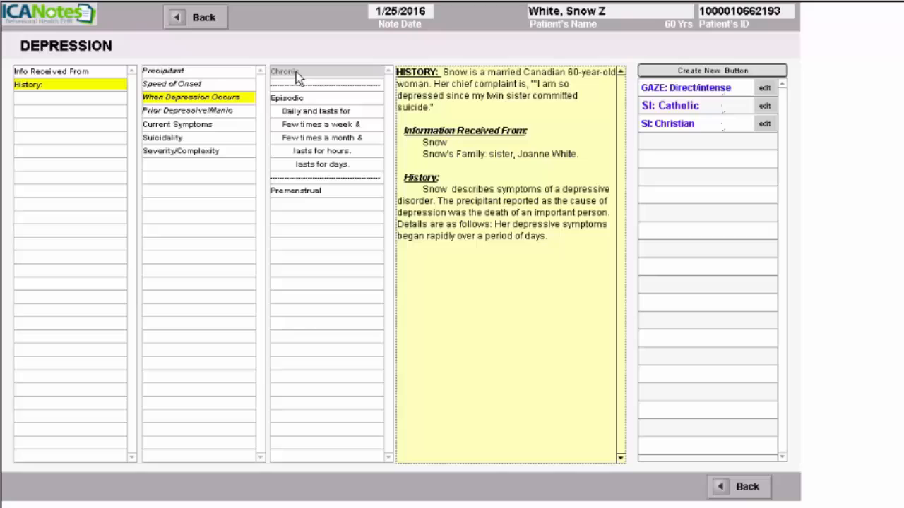
{"action": "left_click", "coordinate": [181, 113]}
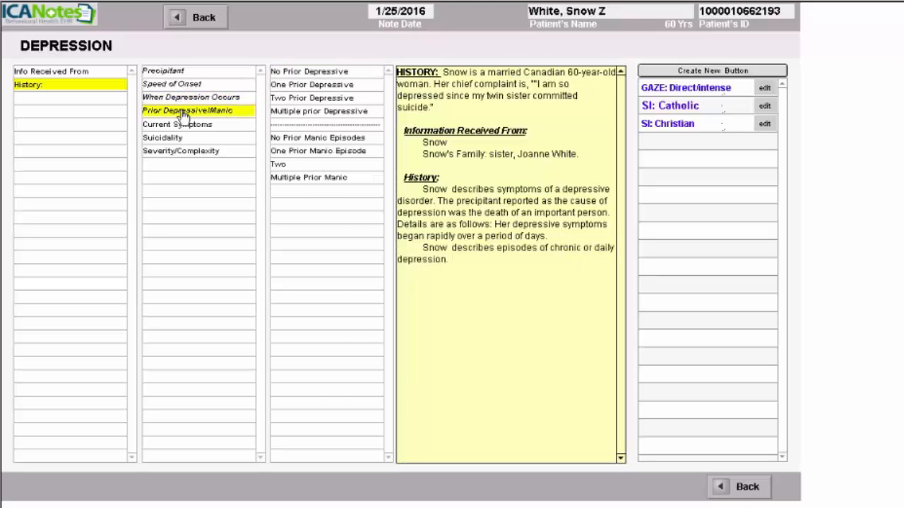
{"action": "left_click", "coordinate": [310, 73]}
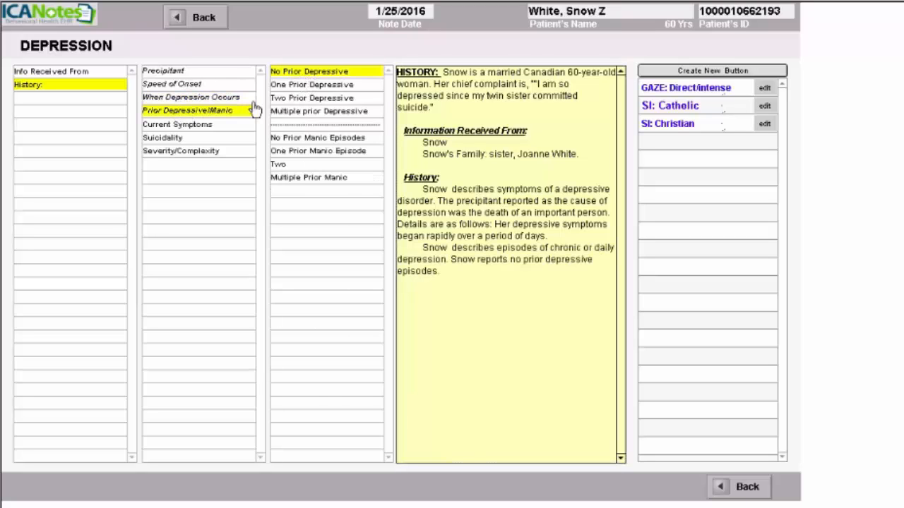
Add the current depression symptoms Anergia, Anhedonia, Crying Spells, Guilt and Sadness.
{"action": "left_click", "coordinate": [211, 132]}
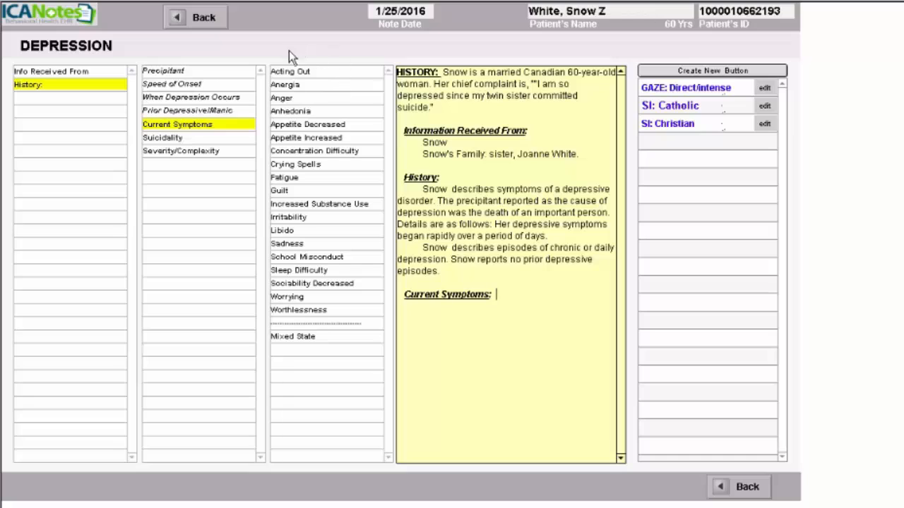
{"action": "left_click", "coordinate": [288, 88]}
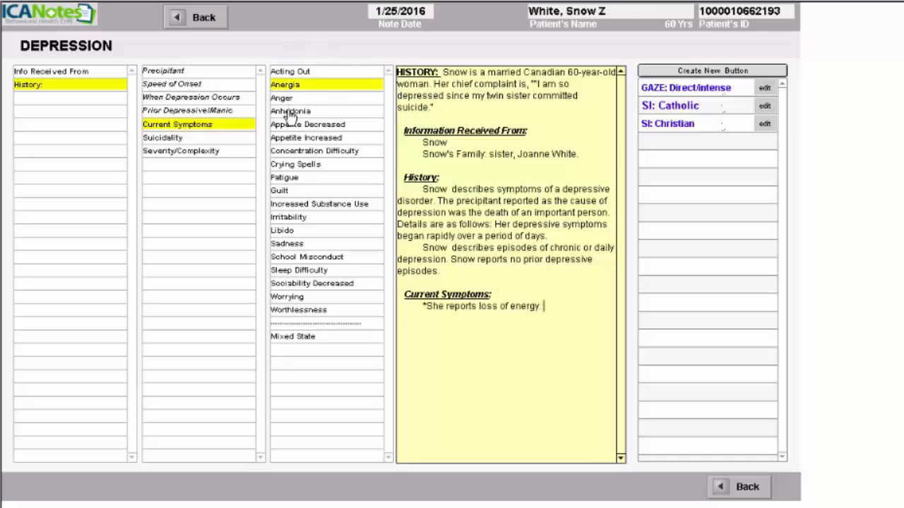
{"action": "left_click", "coordinate": [290, 113]}
{"action": "left_click", "coordinate": [288, 165]}
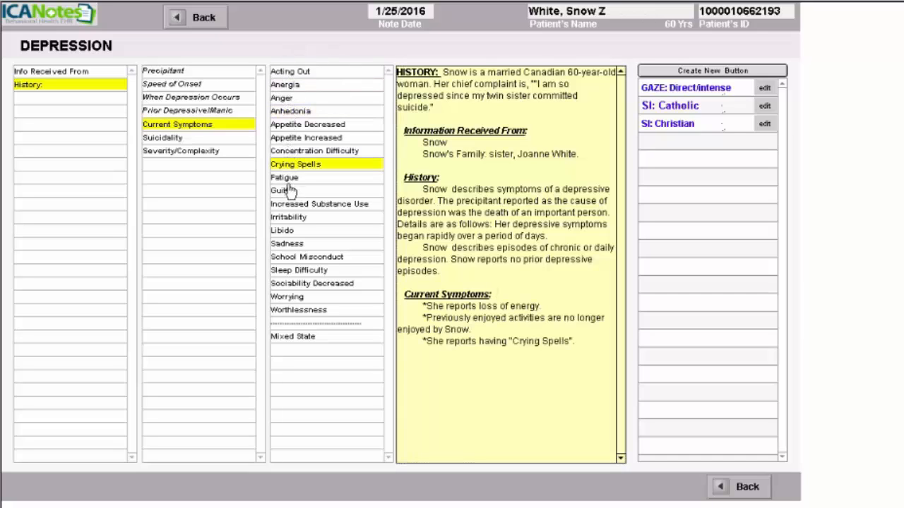
{"action": "left_click", "coordinate": [282, 192]}
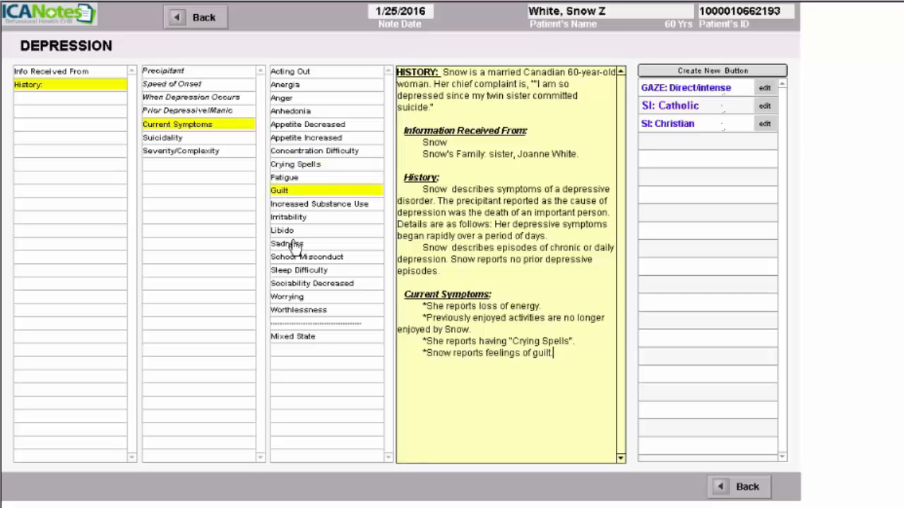
{"action": "left_click", "coordinate": [294, 242]}
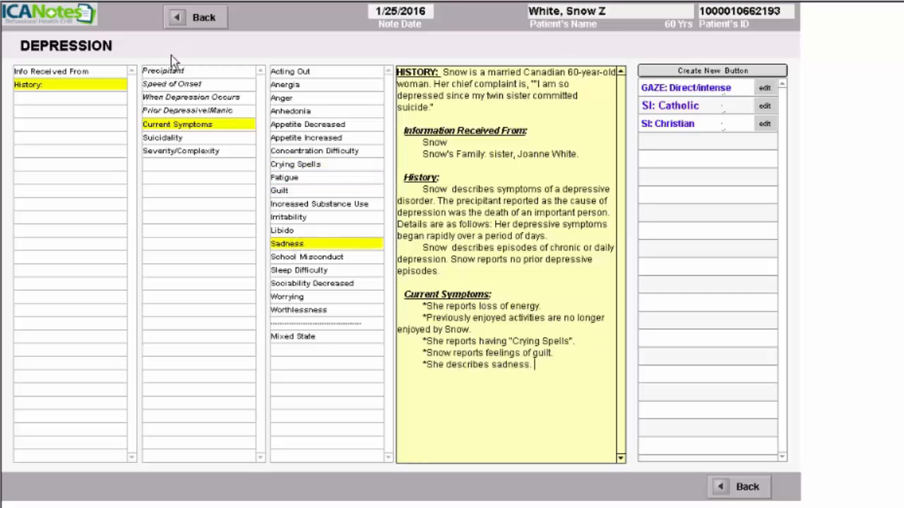
Record the patient as not suicidal under Suicidality and return to the History of Present Illness page.
{"action": "left_click", "coordinate": [168, 139]}
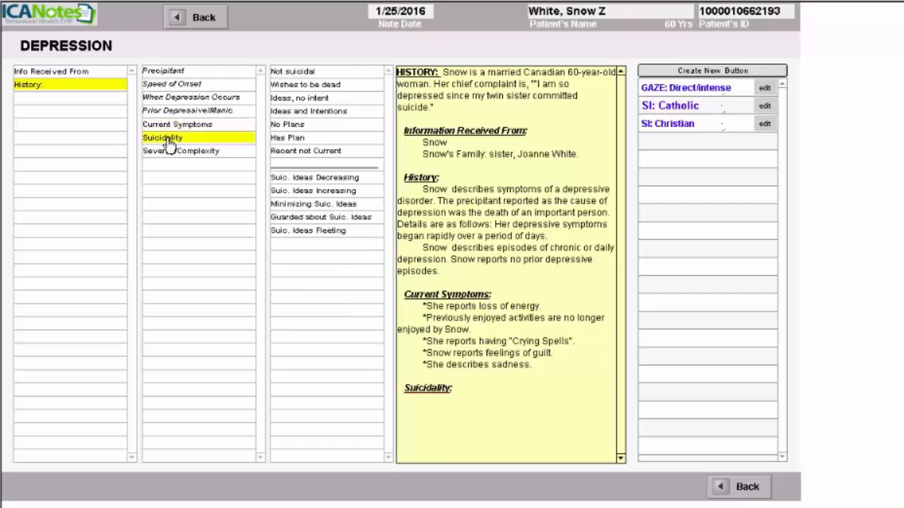
{"action": "left_click", "coordinate": [290, 74]}
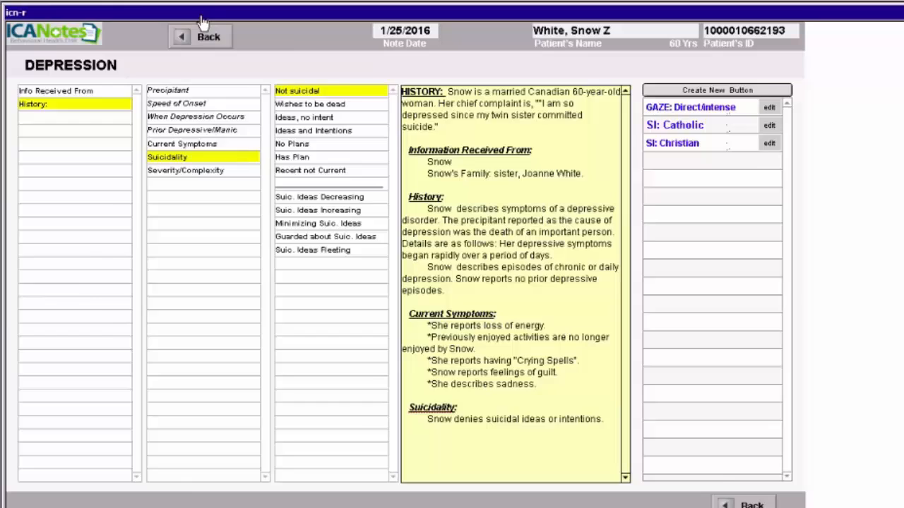
{"action": "left_click", "coordinate": [205, 35]}
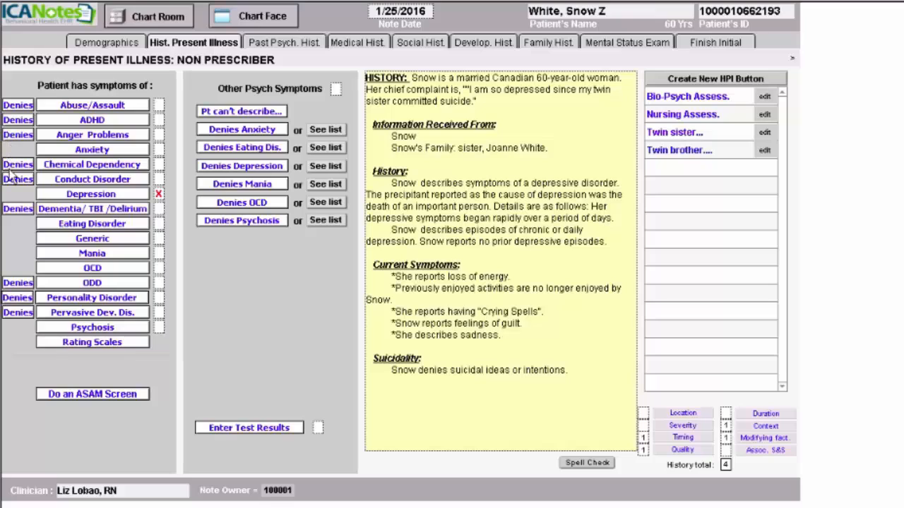
Record that the patient denies abuse/assault, ADHD and anger problems.
{"action": "left_click", "coordinate": [17, 105]}
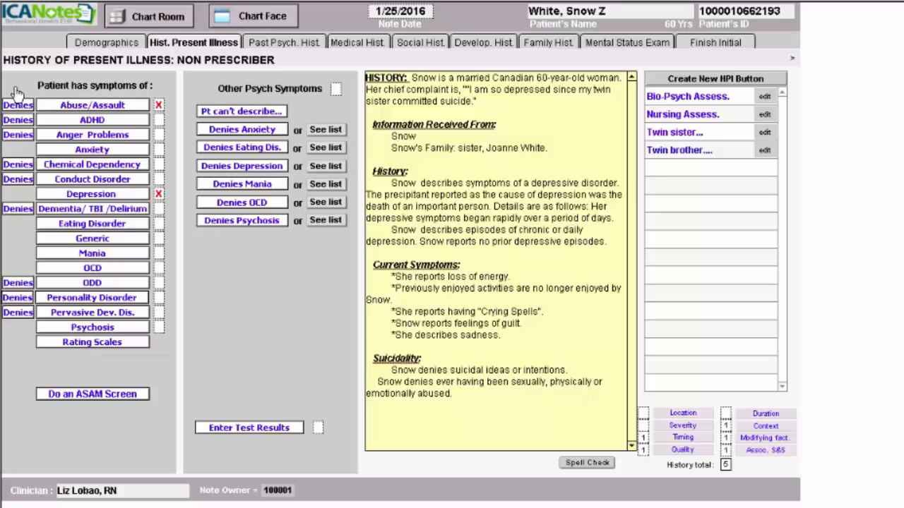
{"action": "left_click", "coordinate": [18, 121]}
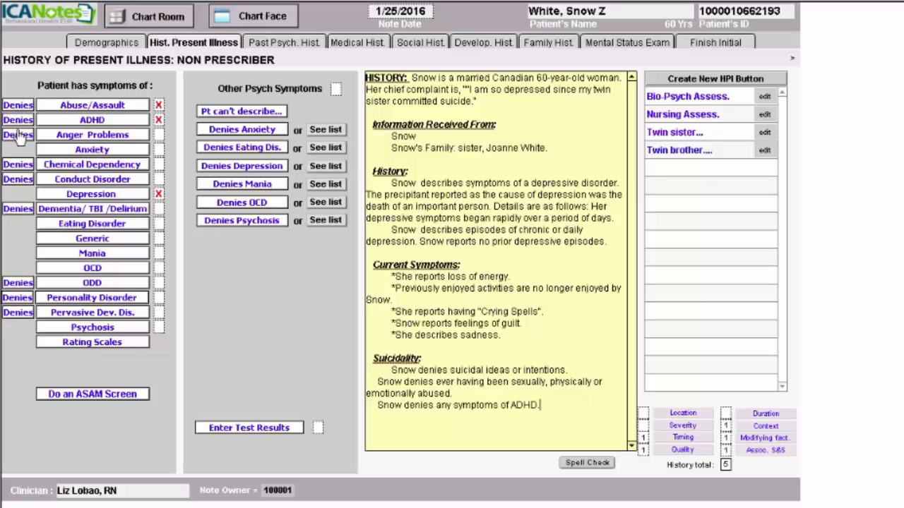
{"action": "left_click", "coordinate": [17, 134]}
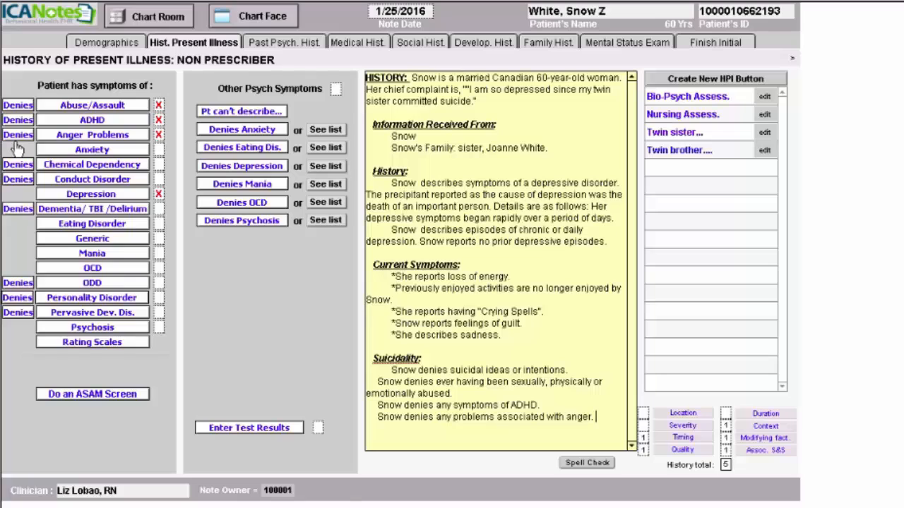
In the past psychiatric history, record a negative withdrawal history and no psychiatric hospitalizations.
{"action": "left_click", "coordinate": [290, 46]}
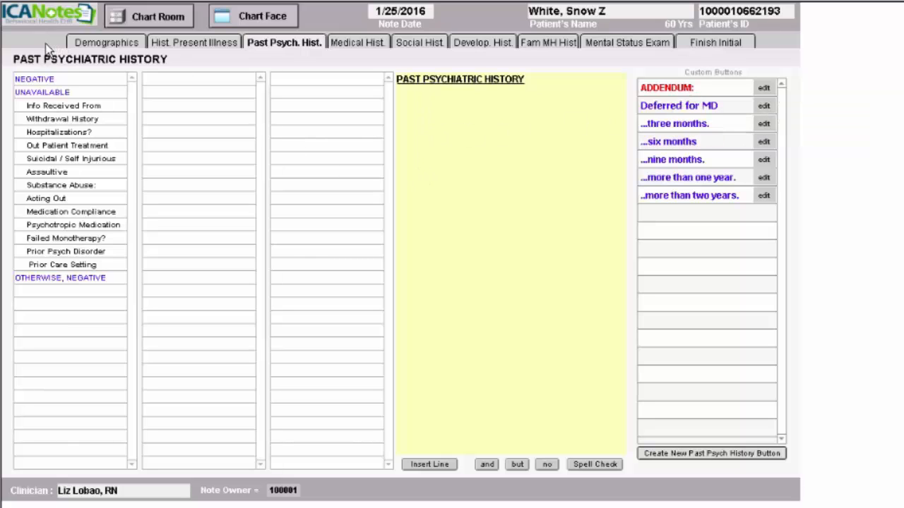
{"action": "left_click", "coordinate": [57, 119]}
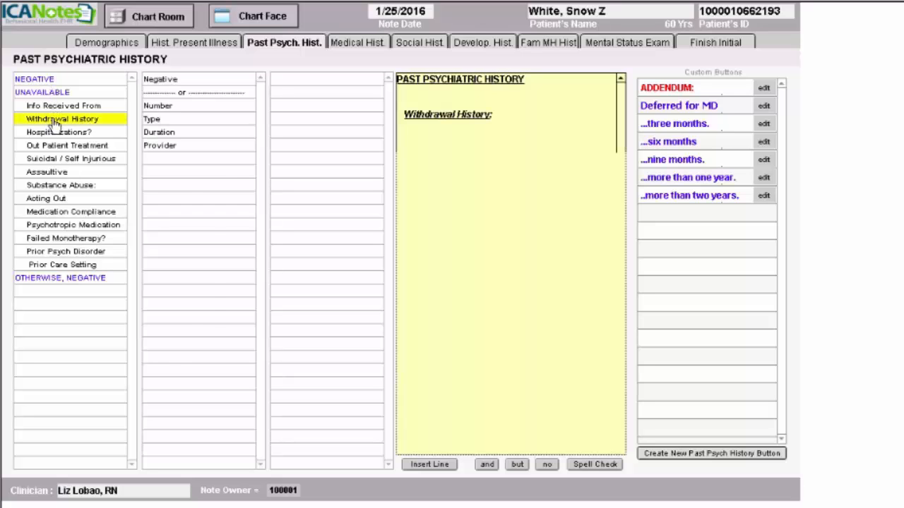
{"action": "left_click", "coordinate": [177, 82]}
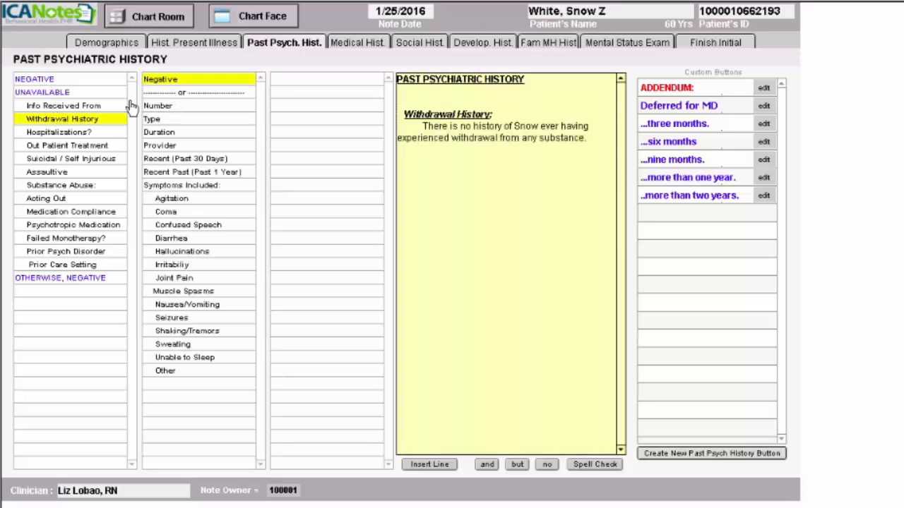
{"action": "left_click", "coordinate": [79, 134]}
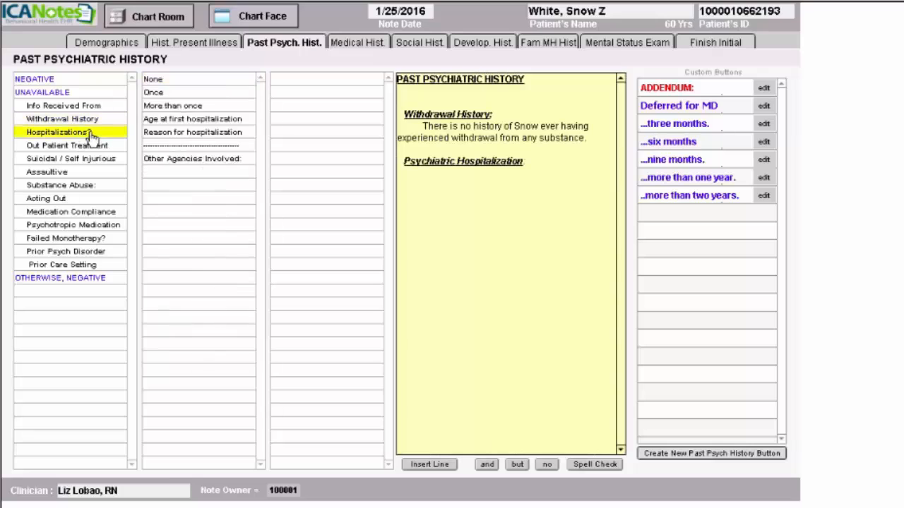
{"action": "left_click", "coordinate": [157, 82]}
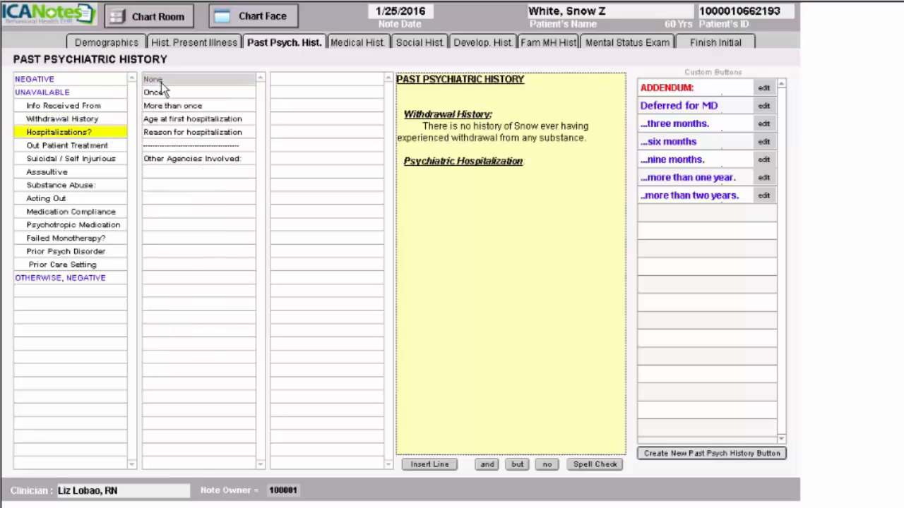
Record under Out Patient Treatment that the patient did receive outpatient mental health treatment, with depression as the condition treated.
{"action": "left_click", "coordinate": [74, 146]}
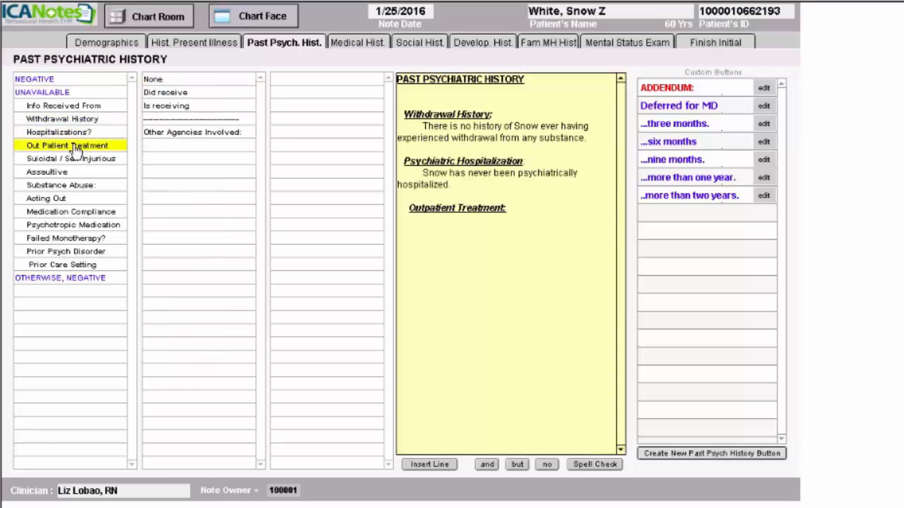
{"action": "left_click", "coordinate": [172, 96]}
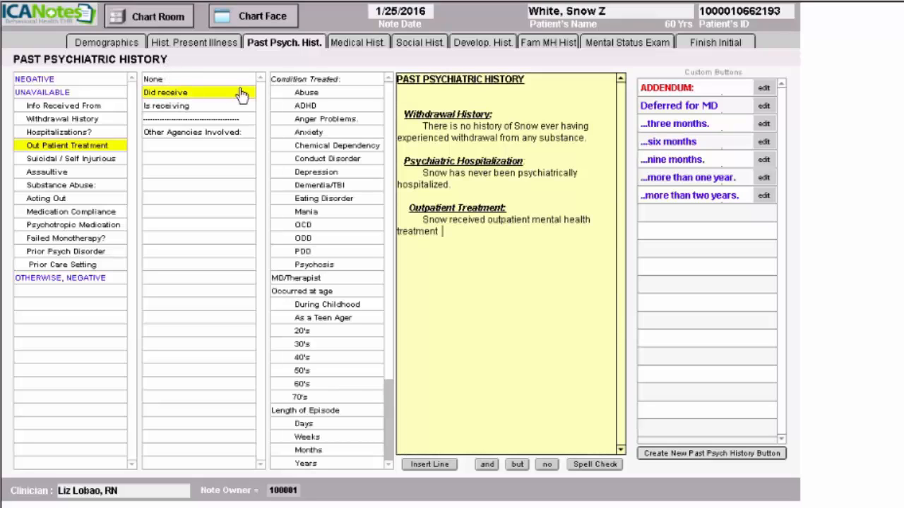
{"action": "left_click", "coordinate": [315, 84]}
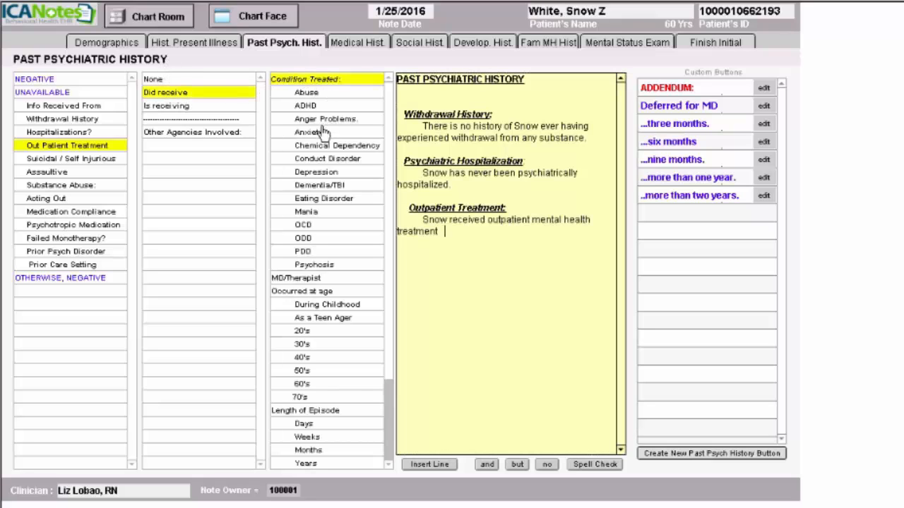
{"action": "left_click", "coordinate": [316, 172]}
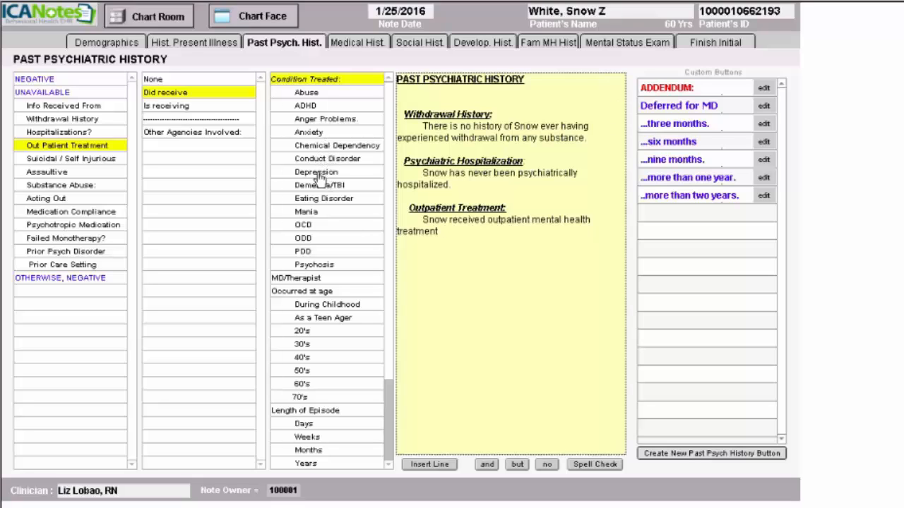
Record past self injurious thoughts under Suicidal / Self Injurious and a denied history of substance abuse.
{"action": "left_click", "coordinate": [88, 160]}
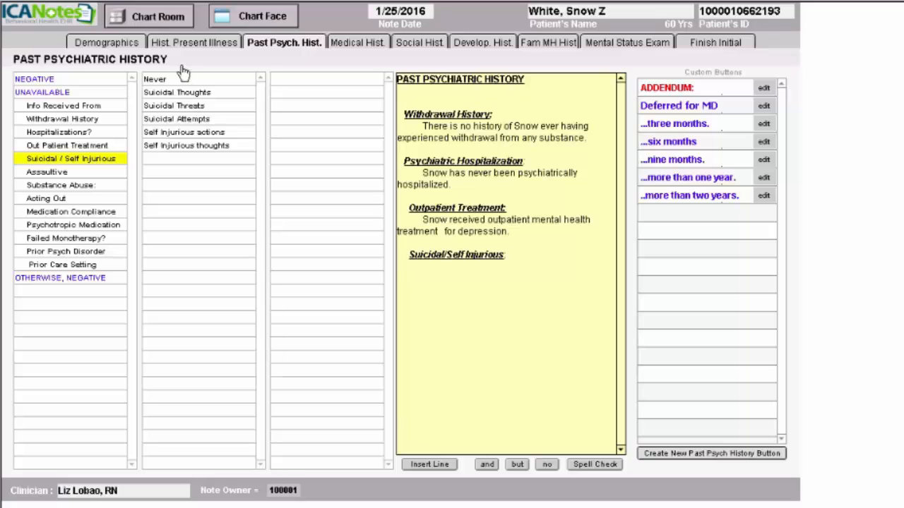
{"action": "left_click", "coordinate": [196, 147]}
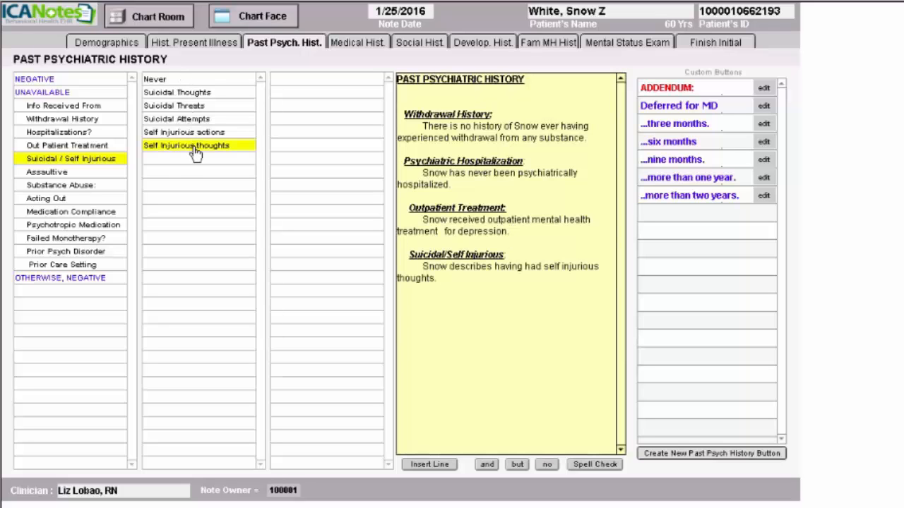
{"action": "left_click", "coordinate": [69, 187]}
{"action": "left_click", "coordinate": [177, 80]}
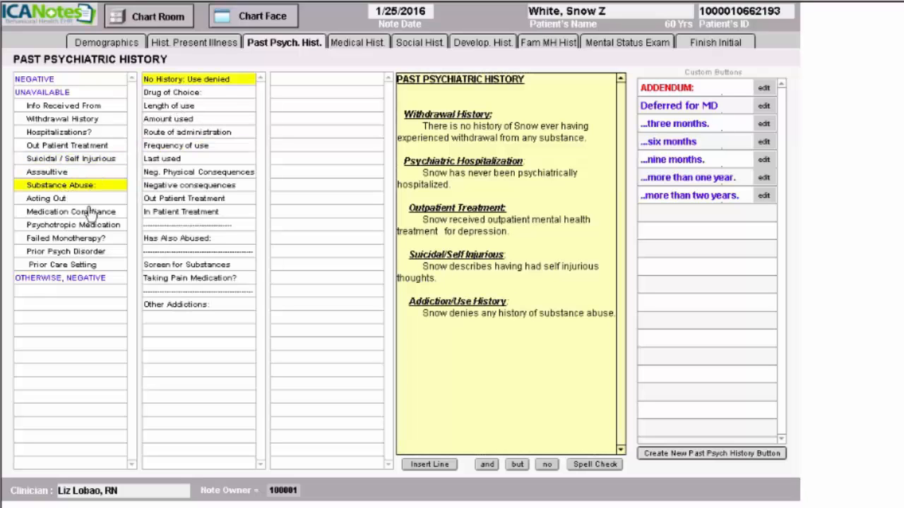
Record no history of medication non compliance and start the Psychotropic Medication History section.
{"action": "left_click", "coordinate": [90, 218]}
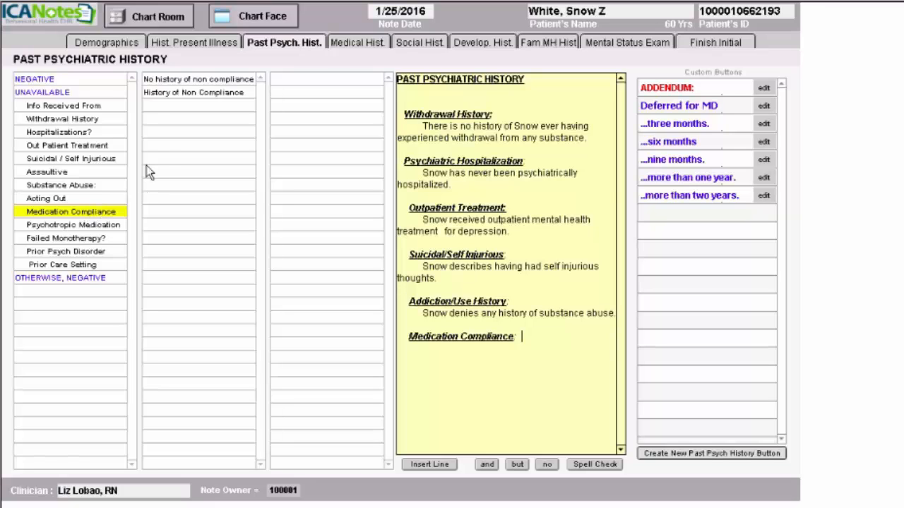
{"action": "left_click", "coordinate": [195, 81]}
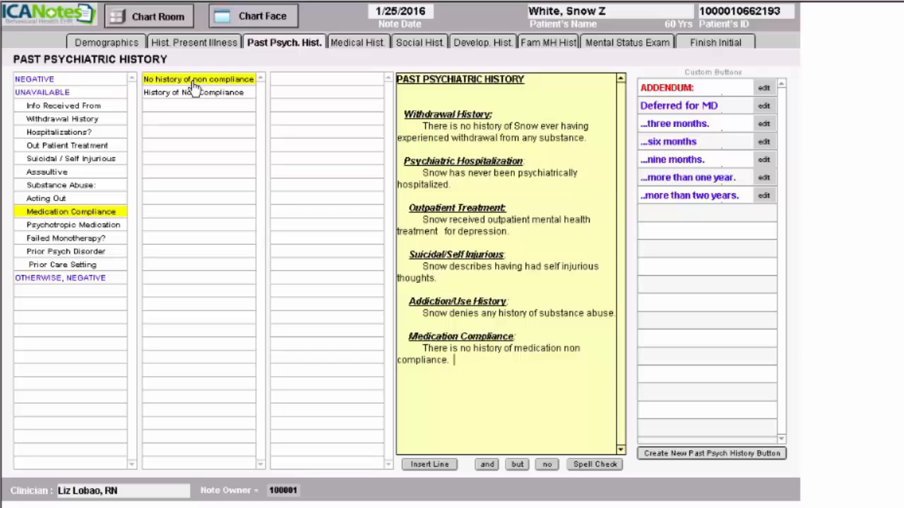
{"action": "left_click", "coordinate": [68, 228]}
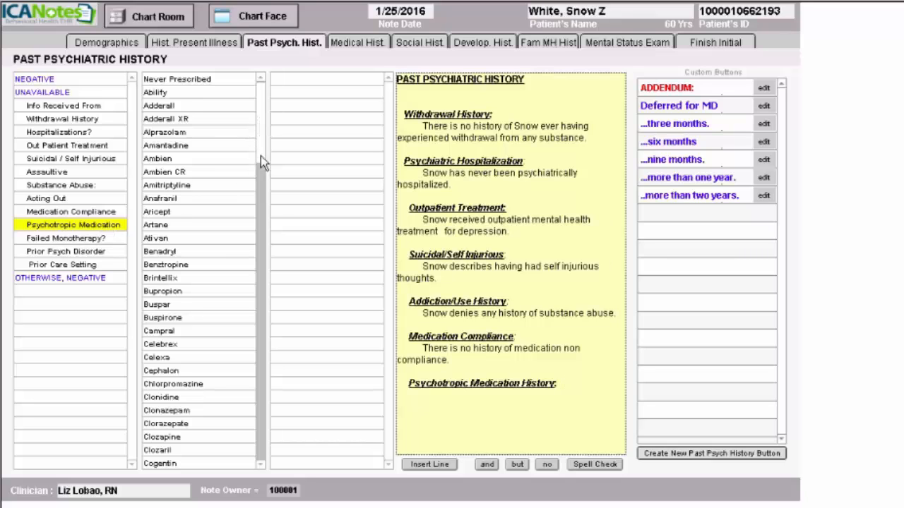
Add Abilify, Adderall, Adderall XR, Alprazolam and Amantadine to the psychotropic medication history.
{"action": "left_click", "coordinate": [263, 278]}
{"action": "left_click_drag", "start_coordinate": [262, 272], "coordinate": [240, 80]}
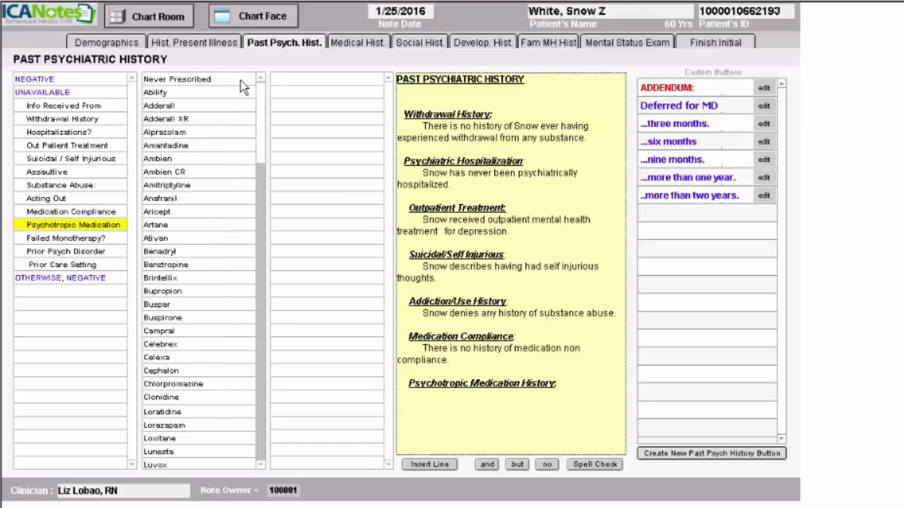
{"action": "left_click", "coordinate": [162, 92]}
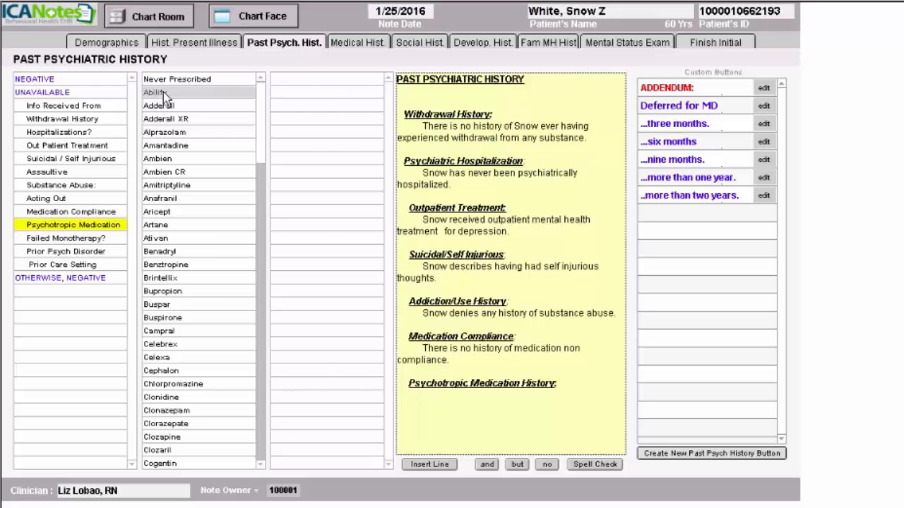
{"action": "left_click", "coordinate": [165, 106]}
{"action": "left_click", "coordinate": [162, 118]}
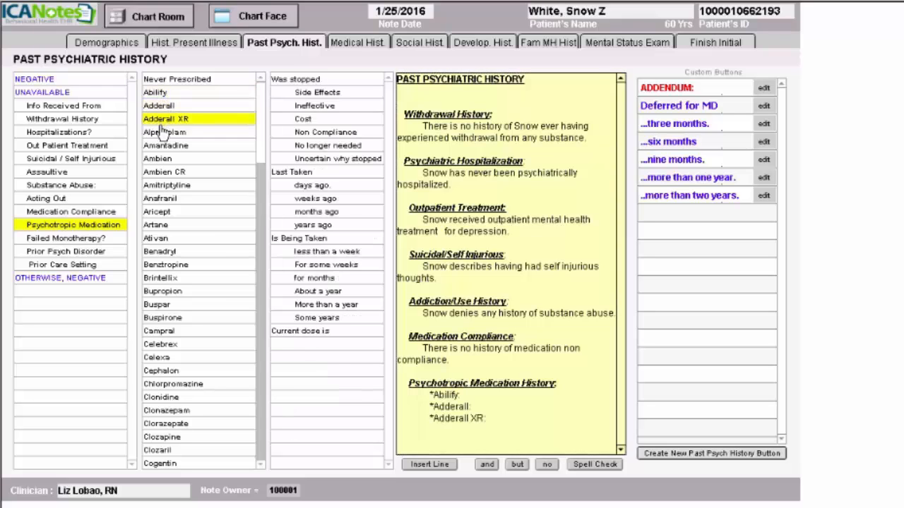
{"action": "left_click", "coordinate": [162, 133]}
{"action": "left_click", "coordinate": [163, 147]}
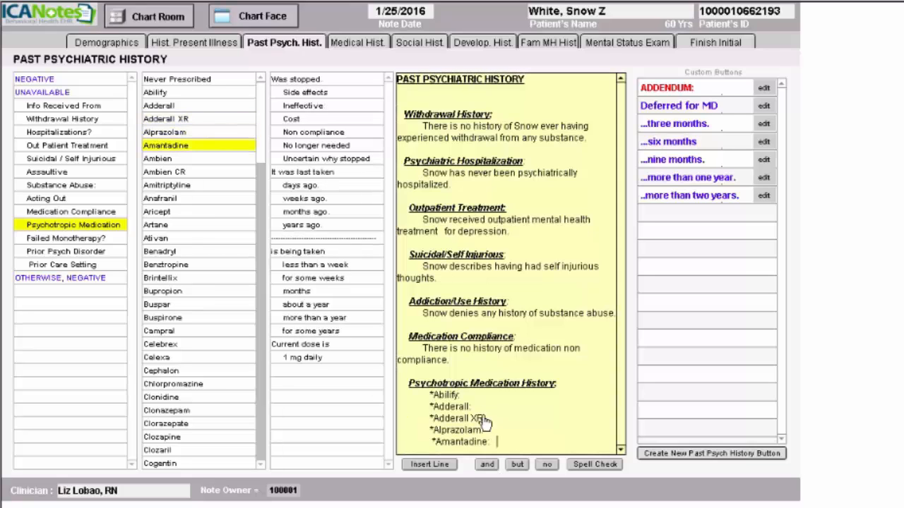
Cut the five listed medications from the psychotropic medication history text.
{"action": "left_click_drag", "start_coordinate": [489, 442], "coordinate": [420, 395]}
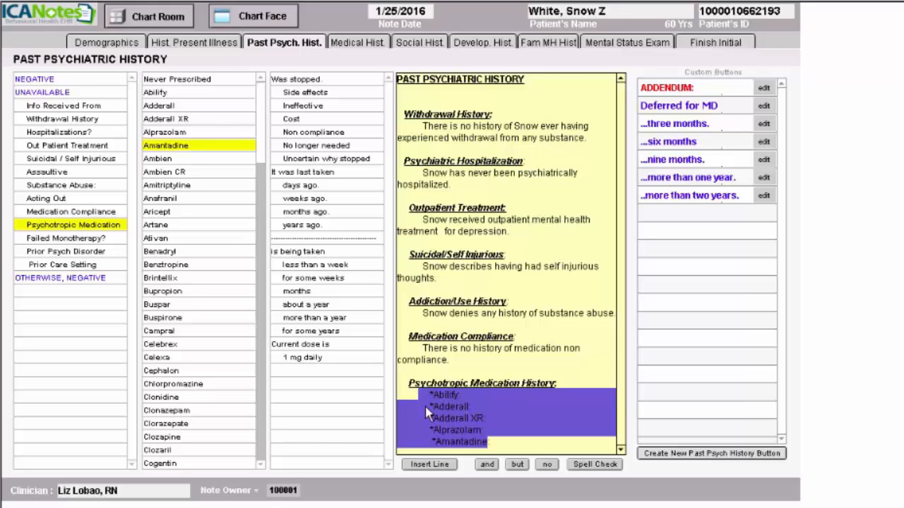
{"action": "right_click", "coordinate": [485, 412]}
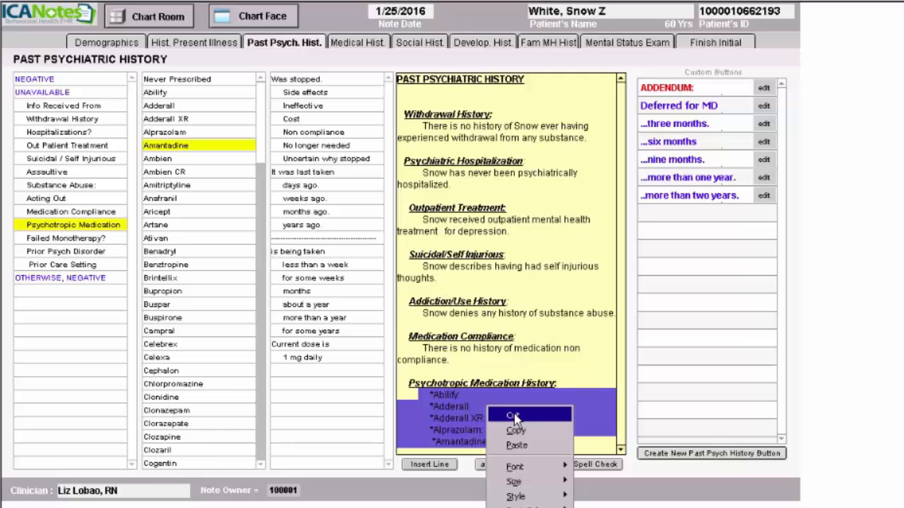
{"action": "left_click", "coordinate": [513, 416]}
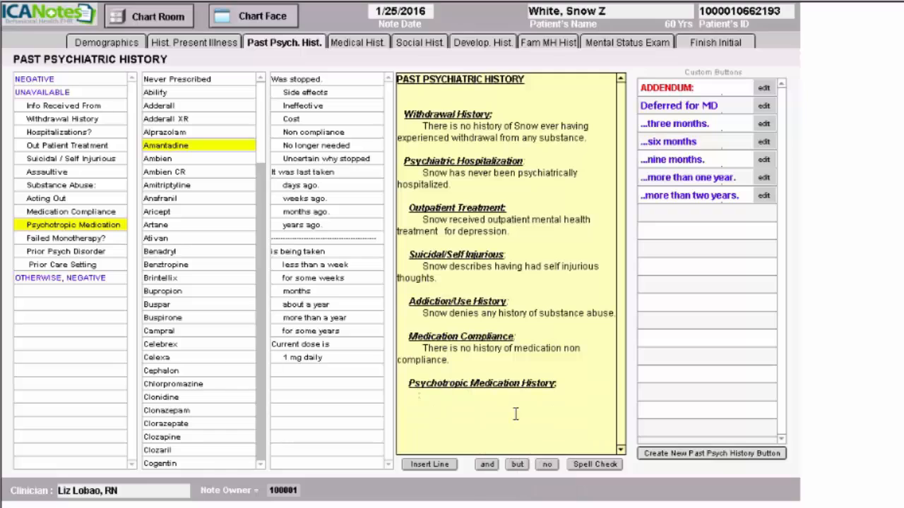
Record that psychotropic medications were never prescribed and go to the Medical History page.
{"action": "left_click", "coordinate": [169, 80]}
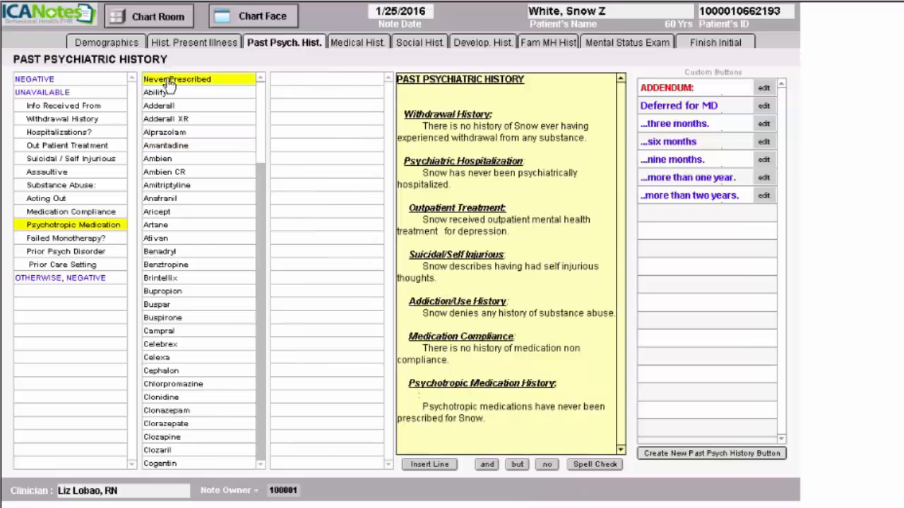
{"action": "left_click", "coordinate": [368, 48]}
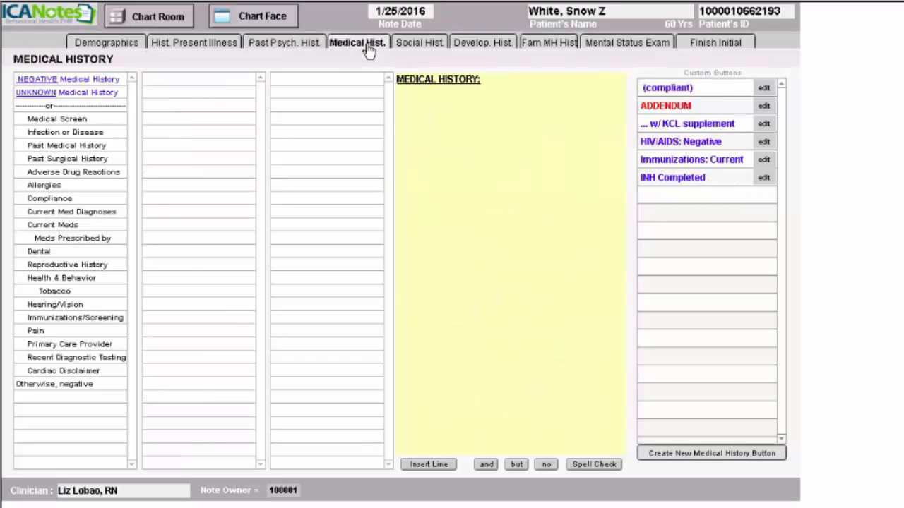
{"action": "left_click", "coordinate": [404, 97]}
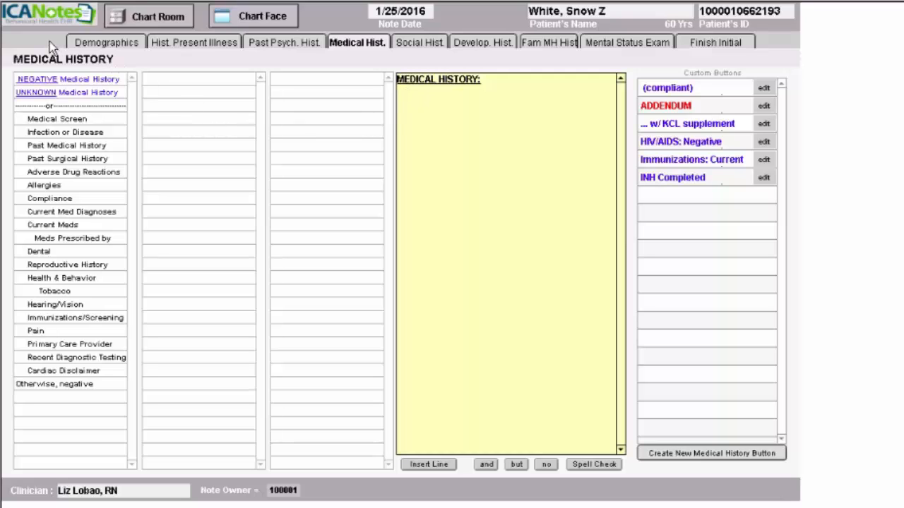
Record a negative medical history and cut the extra blank lines above the statement.
{"action": "left_click", "coordinate": [52, 80]}
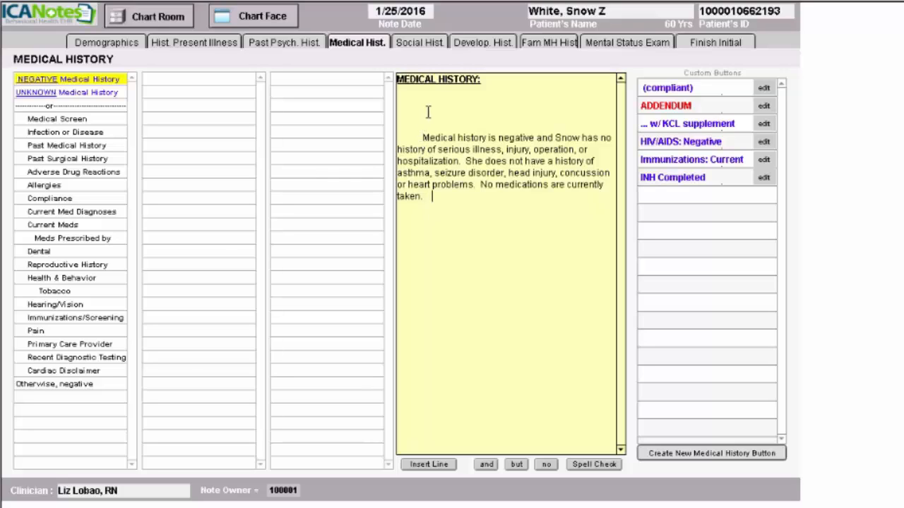
{"action": "left_click_drag", "start_coordinate": [392, 96], "coordinate": [390, 91]}
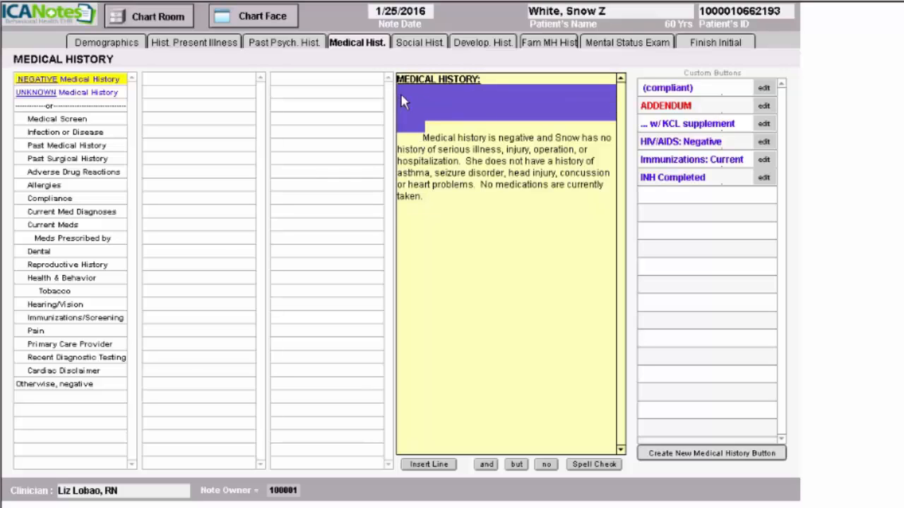
{"action": "right_click", "coordinate": [401, 102]}
{"action": "left_click", "coordinate": [423, 109]}
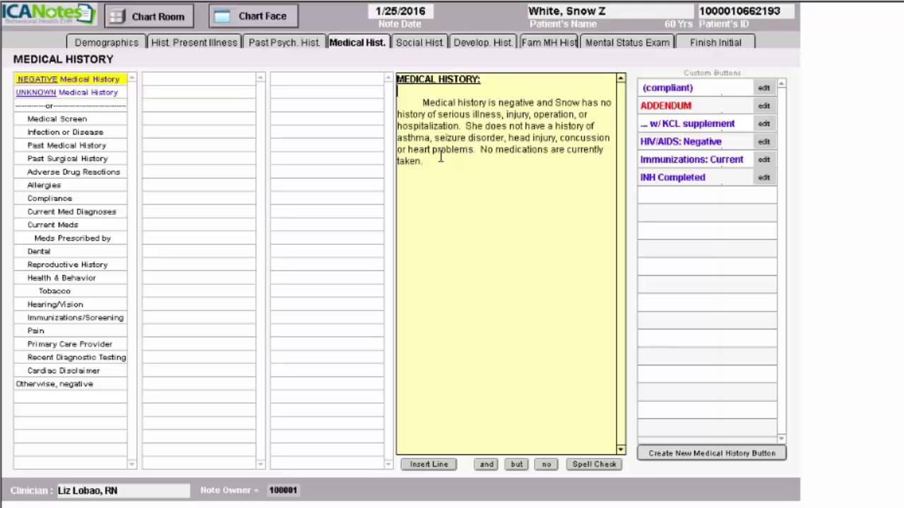
Cut the negative medical history statement from the note.
{"action": "left_click_drag", "start_coordinate": [426, 162], "coordinate": [396, 104]}
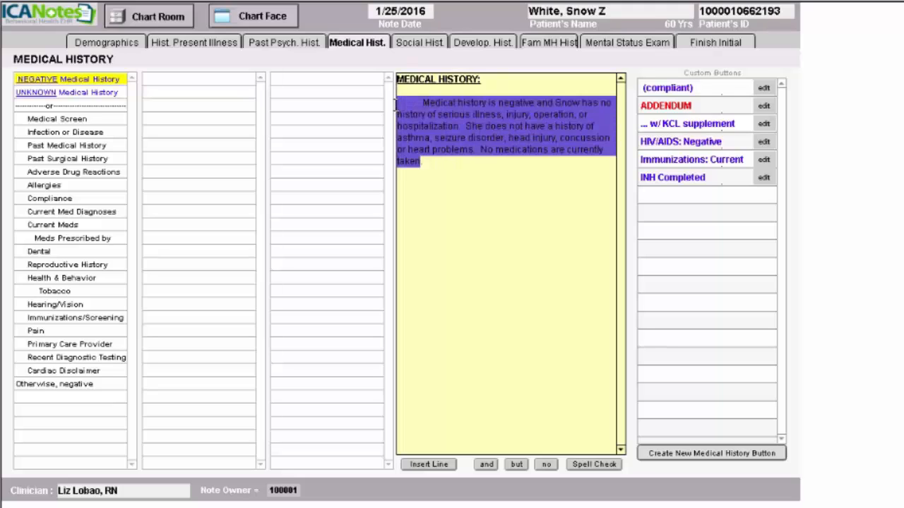
{"action": "right_click", "coordinate": [420, 109]}
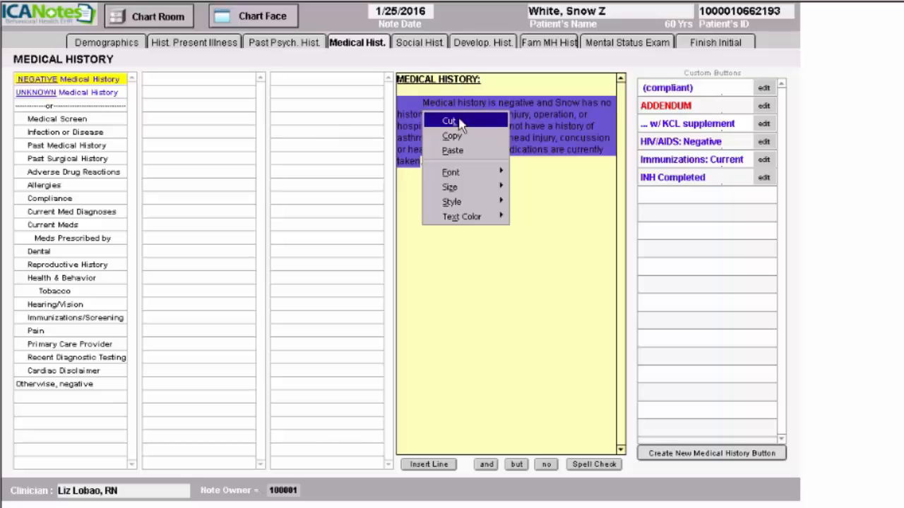
{"action": "left_click", "coordinate": [452, 121]}
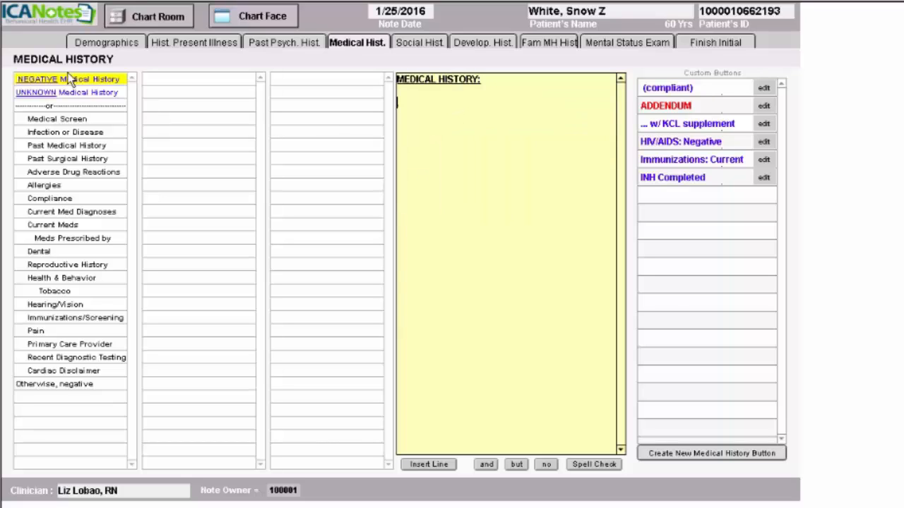
Under Infection or Disease, record a current or recent contagious infection of MRSA +.
{"action": "left_click", "coordinate": [58, 135]}
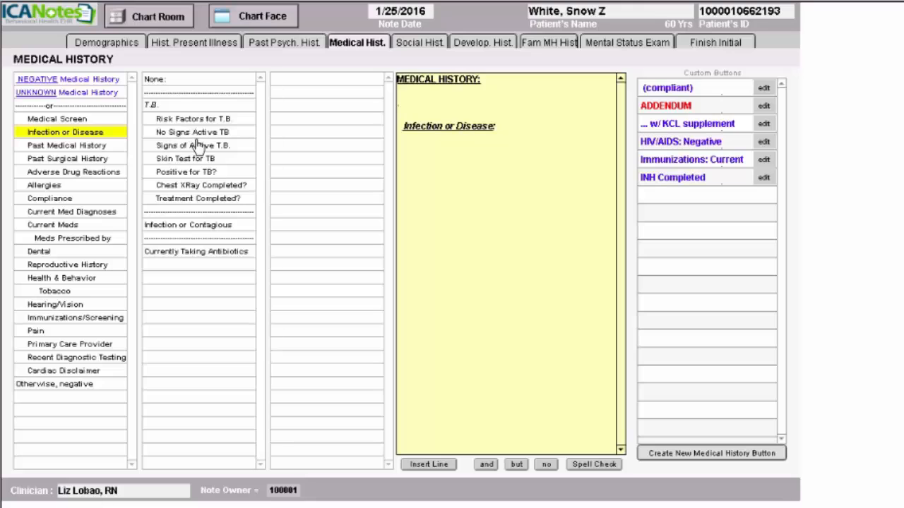
{"action": "left_click", "coordinate": [192, 229]}
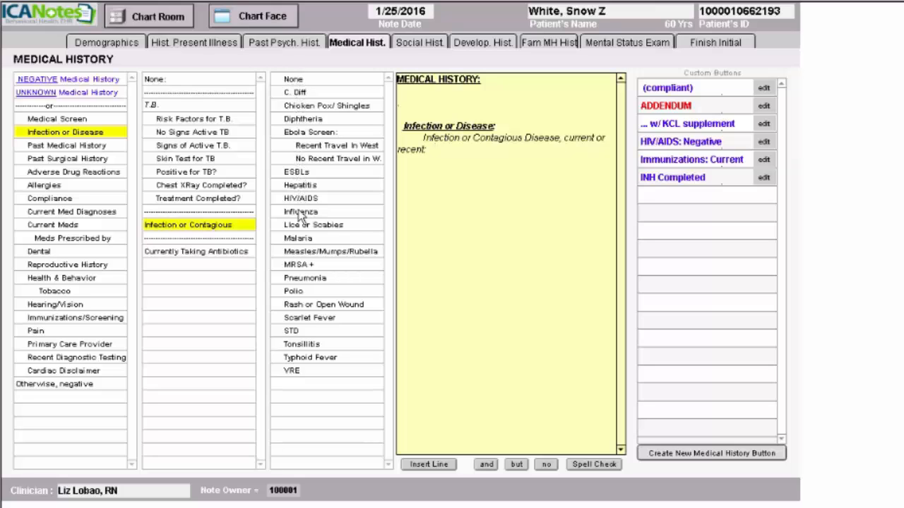
{"action": "left_click", "coordinate": [299, 265]}
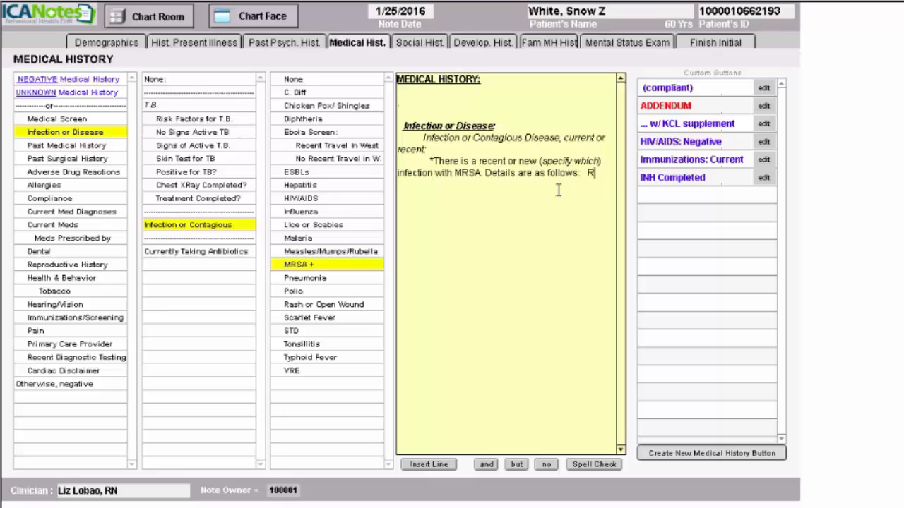
Start the MRSA infection details with "Remains positive despite" and delete that wording again.
{"action": "type", "text": "e4ma"}
{"action": "key", "text": "BackSpace"}
{"action": "key", "text": "BackSpace"}
{"action": "key", "text": "BackSpace"}
{"action": "key", "text": "BackSpace"}
{"action": "type", "text": "mains po"}
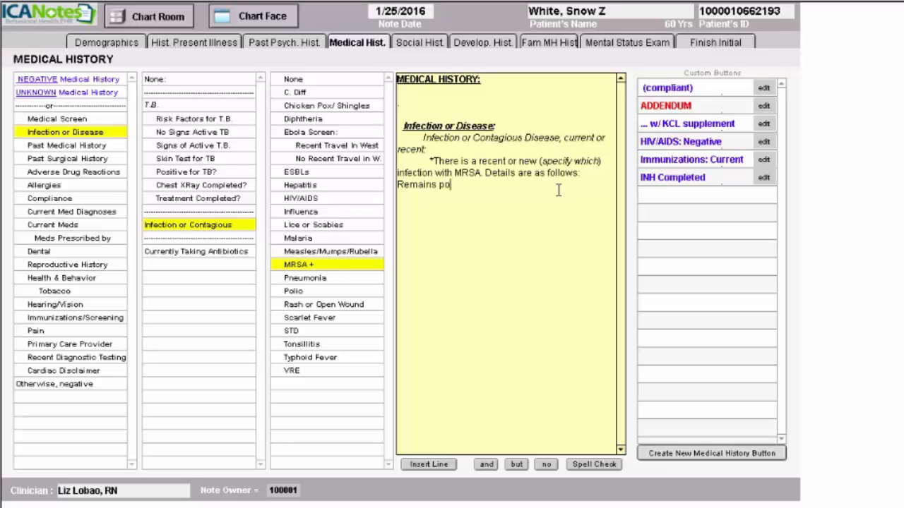
{"action": "type", "text": "sitib"}
{"action": "key", "text": "BackSpace"}
{"action": "type", "text": "ve despite "}
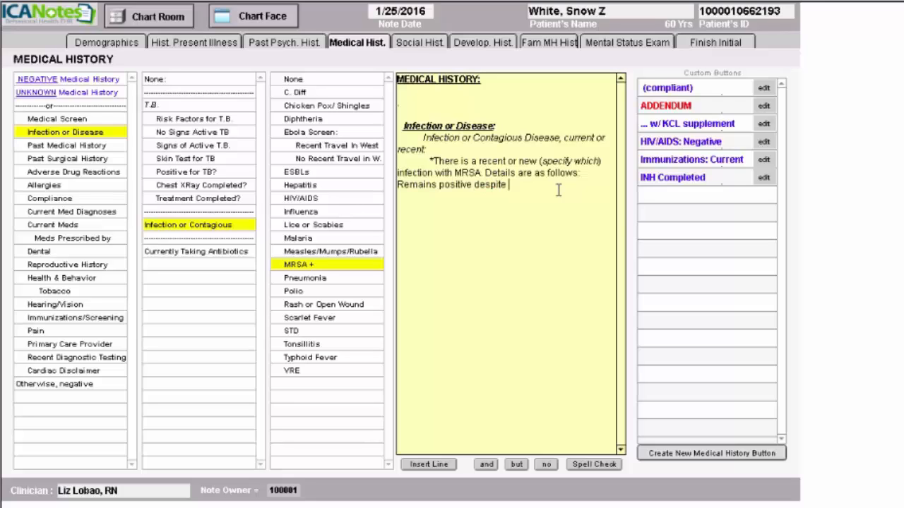
{"action": "type", "text": "thr"}
{"action": "left_click_drag", "start_coordinate": [526, 187], "coordinate": [385, 188]}
{"action": "key", "text": "BackSpace"}
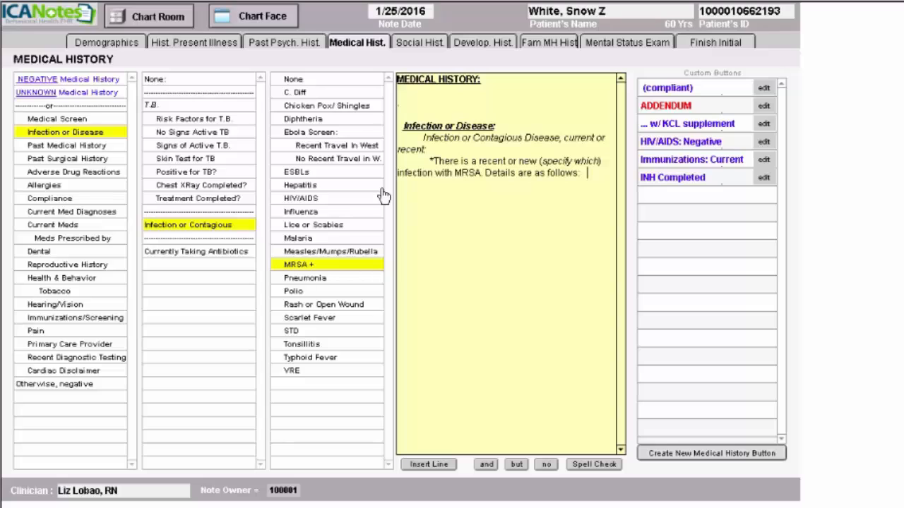
Enter the MRSA infection details as "Remains positive despite three months of Vancomycin.".
{"action": "type", "text": "Remains positive desp"}
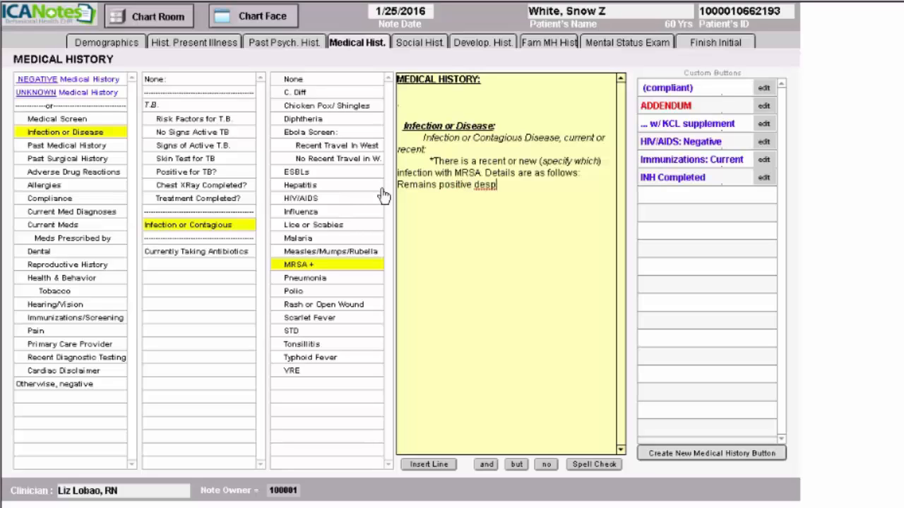
{"action": "type", "text": "ite three mon"}
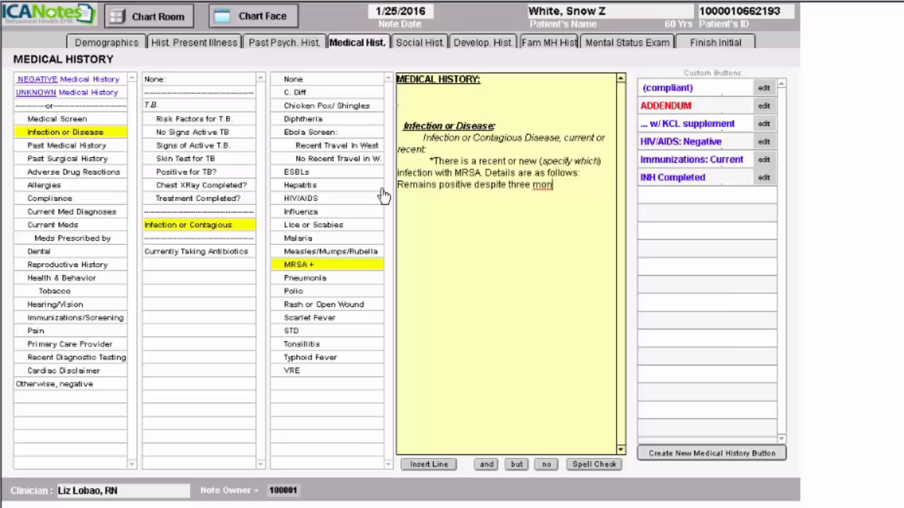
{"action": "type", "text": "ths of Vancomy"}
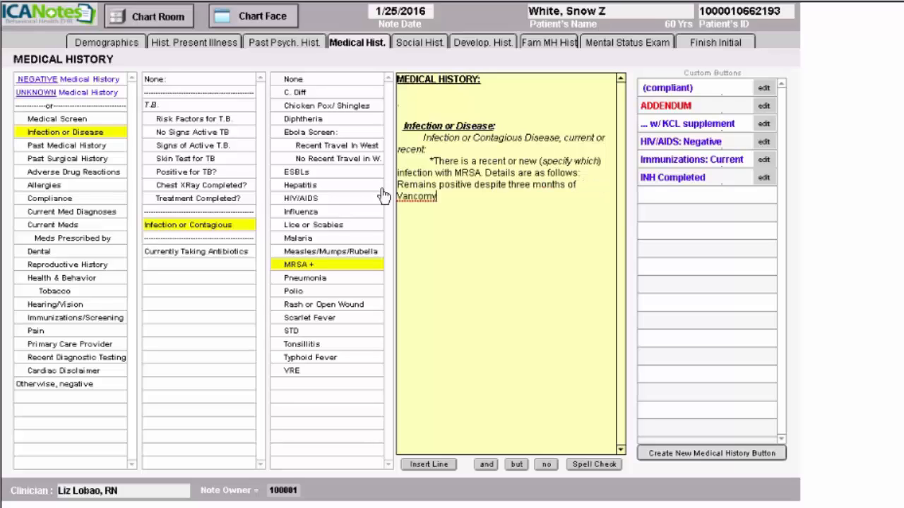
{"action": "type", "text": "cin"}
Record an appendectomy in 2006 under Past Surgical History.
{"action": "left_click", "coordinate": [55, 159]}
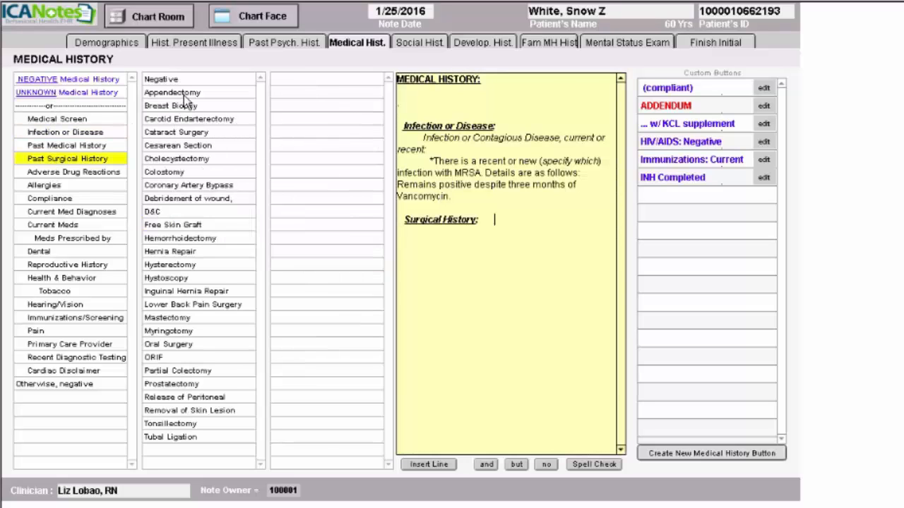
{"action": "left_click", "coordinate": [186, 94]}
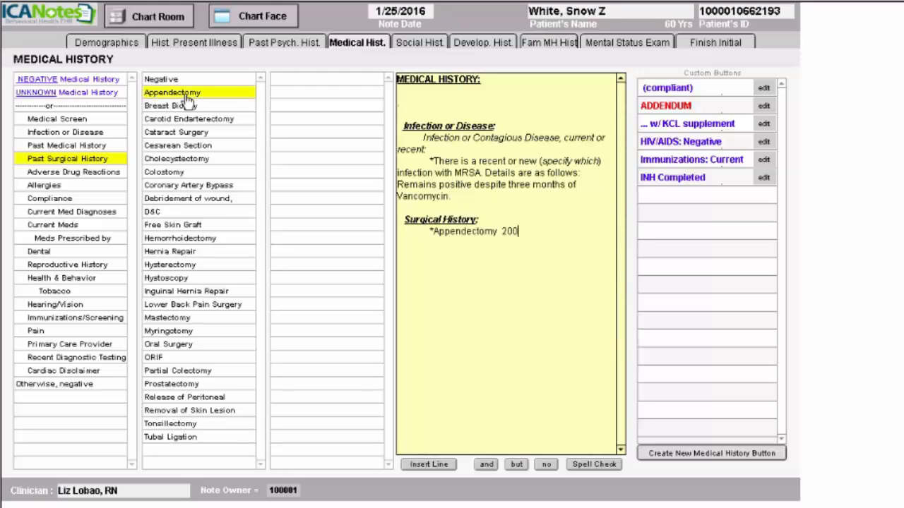
Record no known adverse drug reactions and no known allergies in the medical history.
{"action": "left_click", "coordinate": [58, 173]}
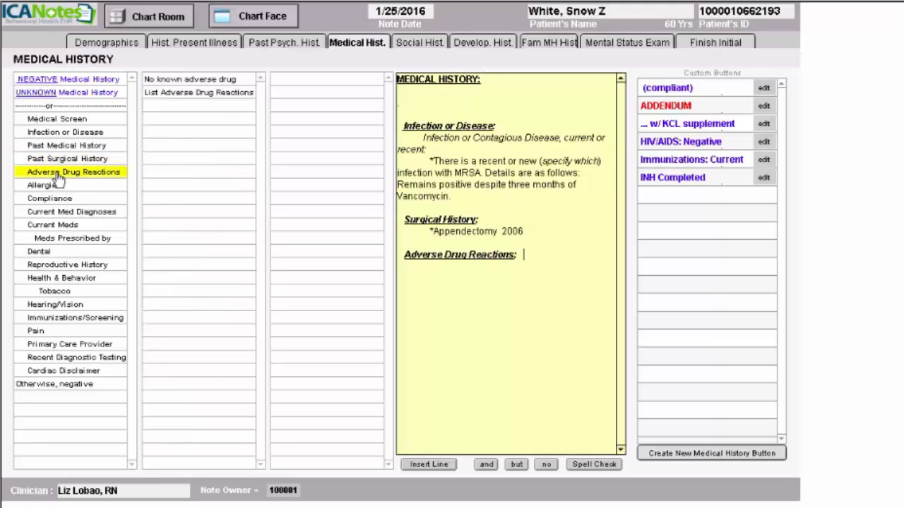
{"action": "left_click", "coordinate": [176, 82]}
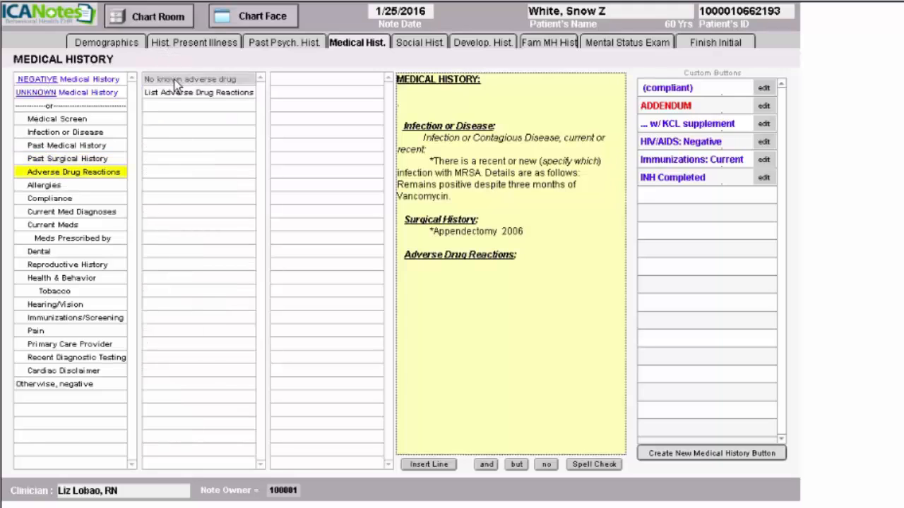
{"action": "left_click", "coordinate": [94, 185]}
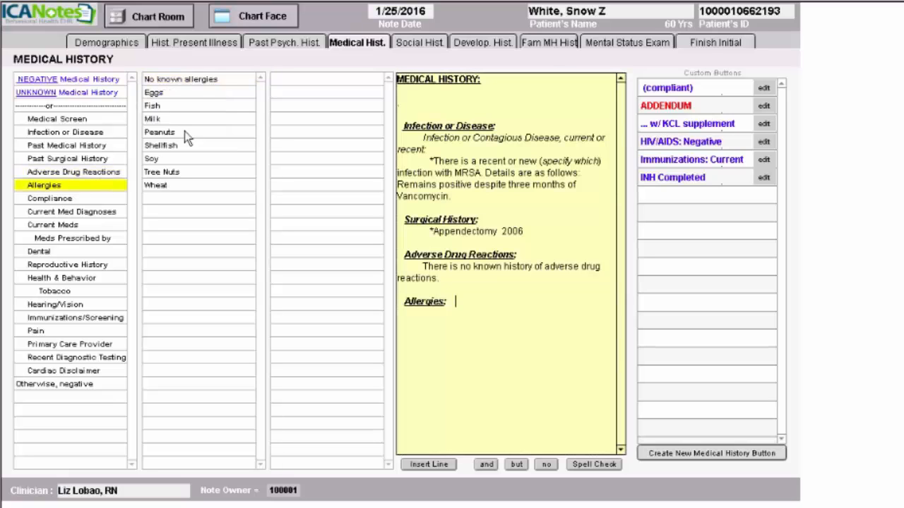
{"action": "left_click", "coordinate": [186, 82]}
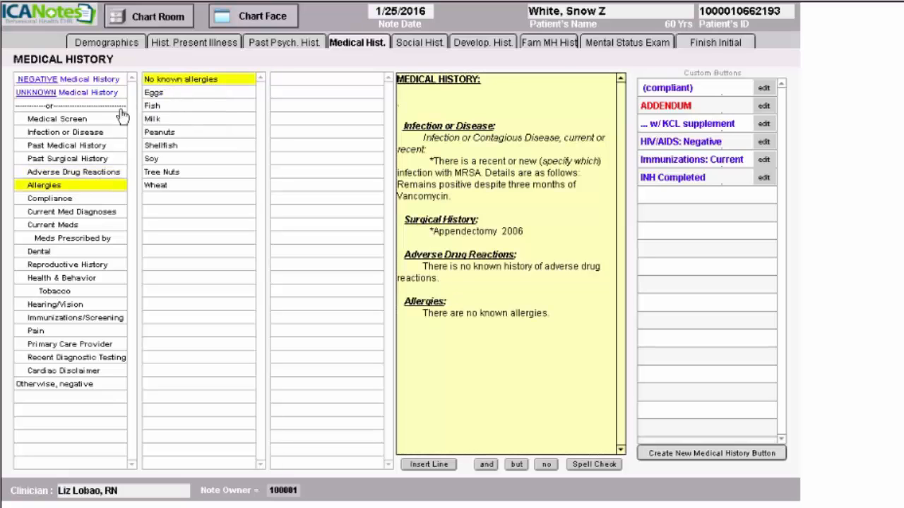
Add Seizure Disorder as a neurological condition under the current medical diagnoses.
{"action": "left_click", "coordinate": [82, 213]}
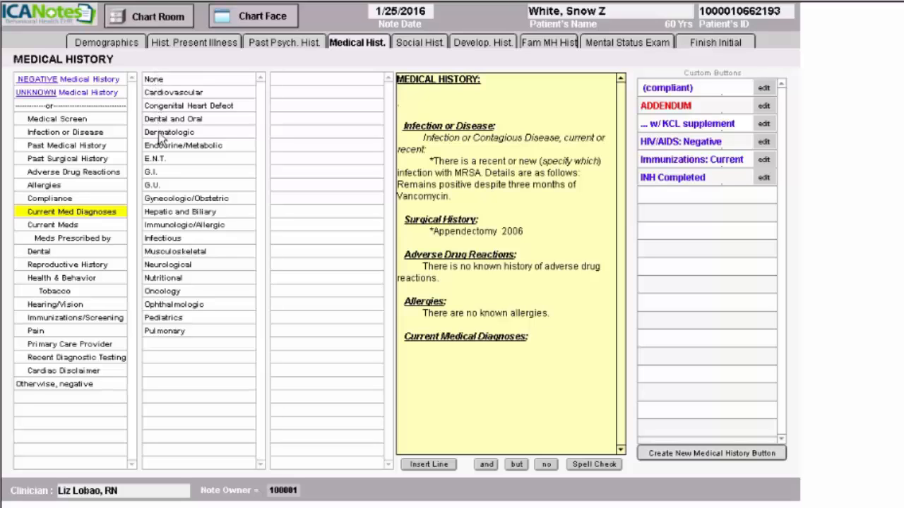
{"action": "left_click", "coordinate": [175, 268]}
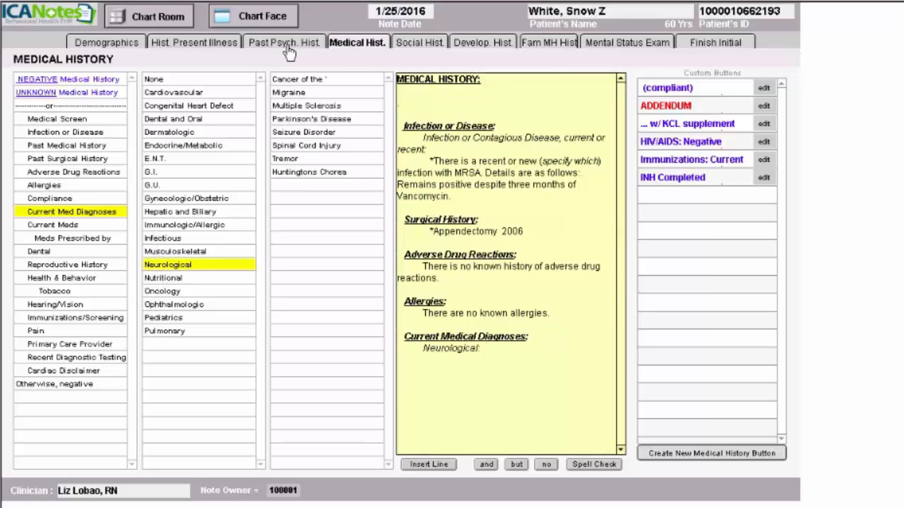
{"action": "left_click", "coordinate": [302, 134]}
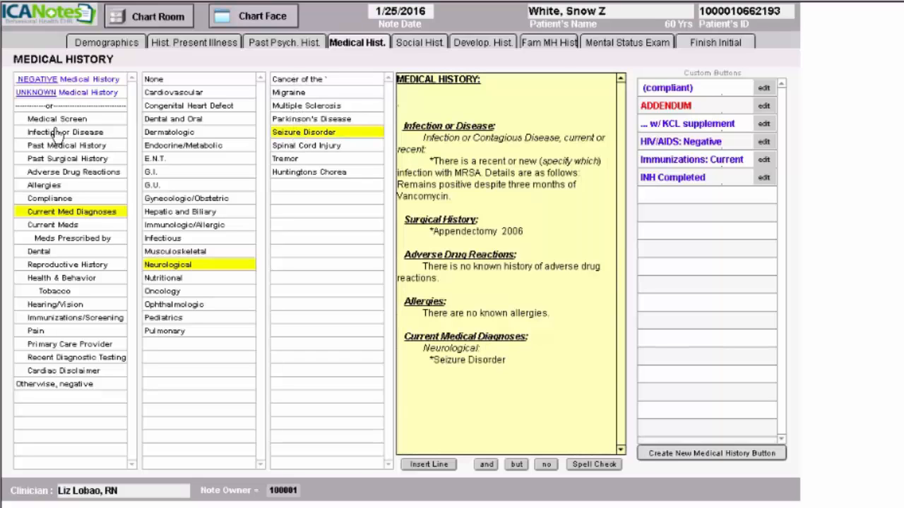
List the neurological drug Dilantin under current medications and mark the patient as compliant with it.
{"action": "left_click", "coordinate": [59, 226]}
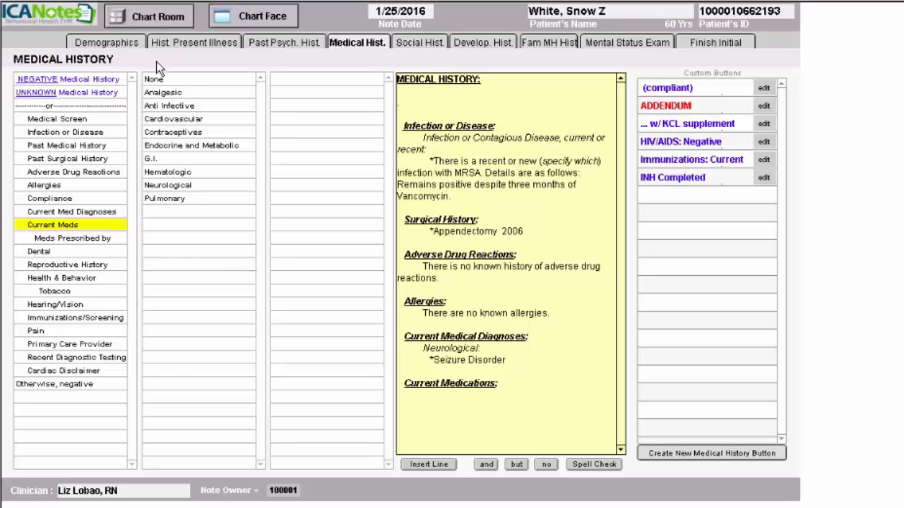
{"action": "left_click", "coordinate": [161, 185]}
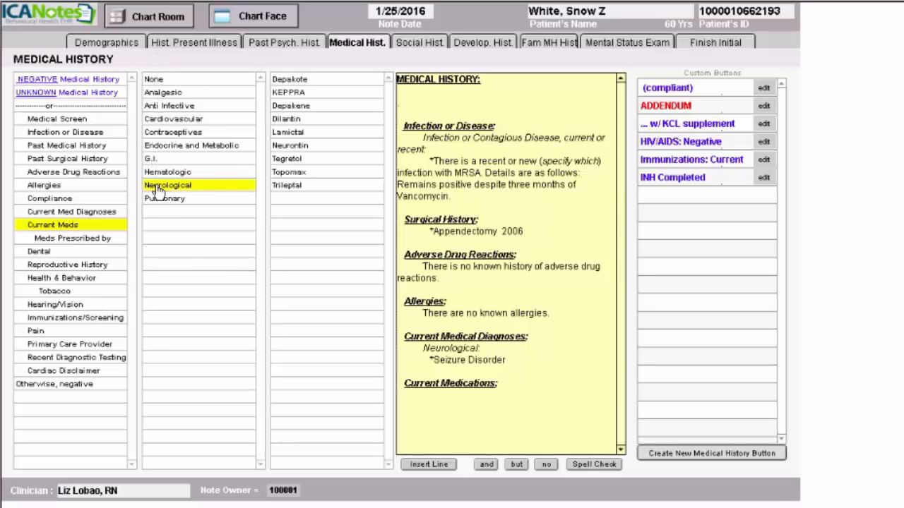
{"action": "left_click", "coordinate": [298, 120]}
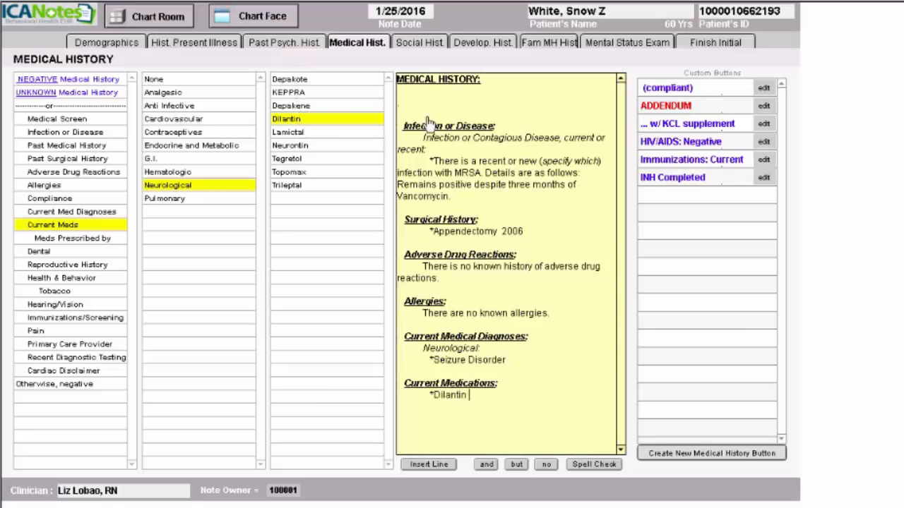
{"action": "left_click", "coordinate": [674, 92]}
Record in the reproductive history that the patient is not pregnant.
{"action": "left_click", "coordinate": [82, 272]}
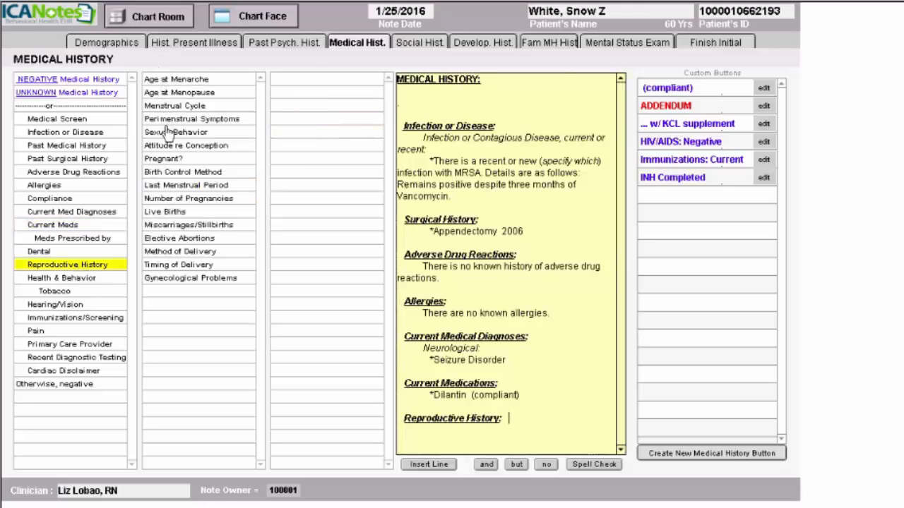
{"action": "left_click", "coordinate": [164, 159]}
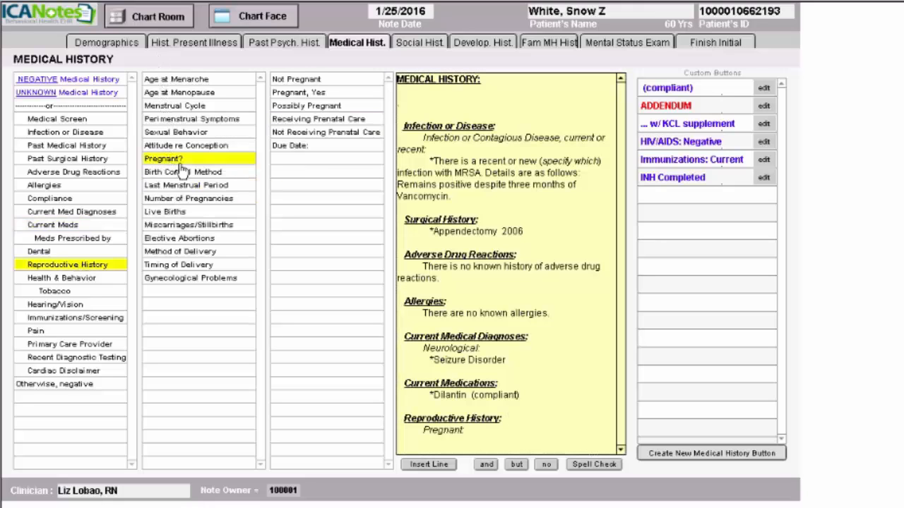
{"action": "left_click", "coordinate": [302, 80]}
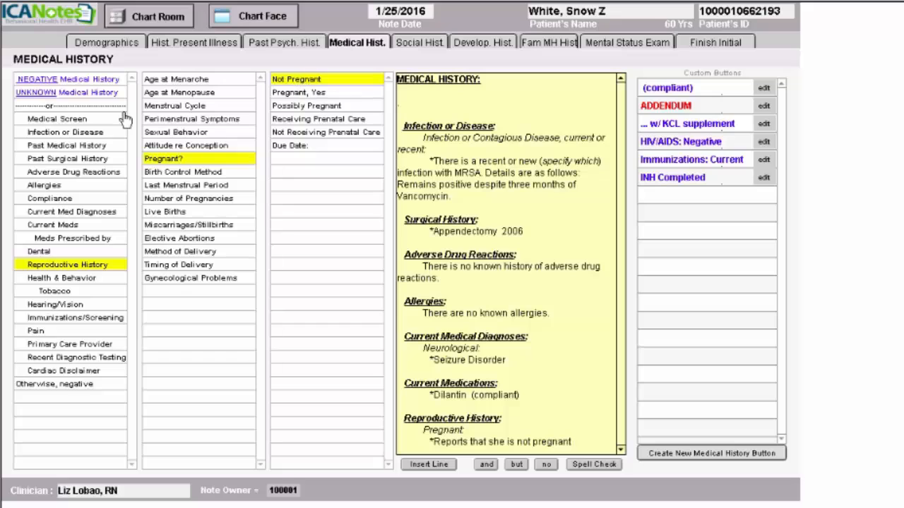
Document that the patient has current pain, located in the upper back and lower back.
{"action": "left_click", "coordinate": [64, 333]}
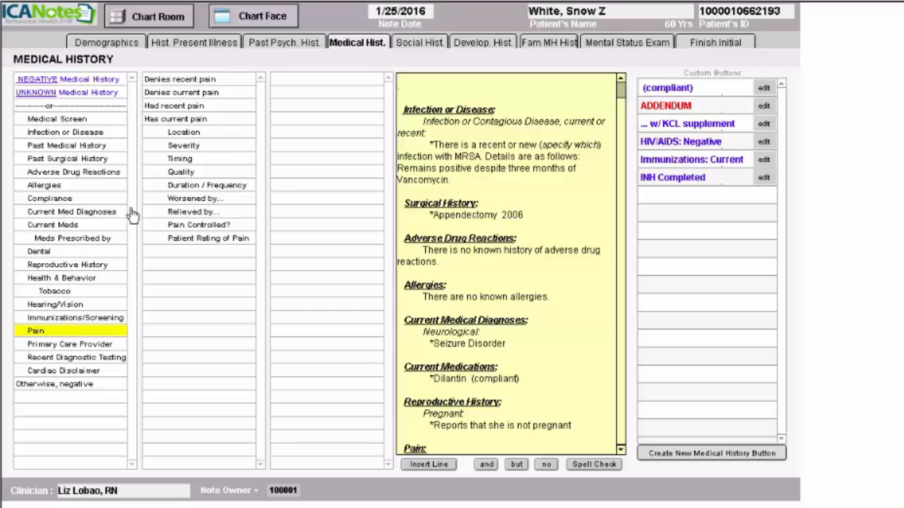
{"action": "left_click", "coordinate": [190, 119]}
{"action": "left_click", "coordinate": [186, 132]}
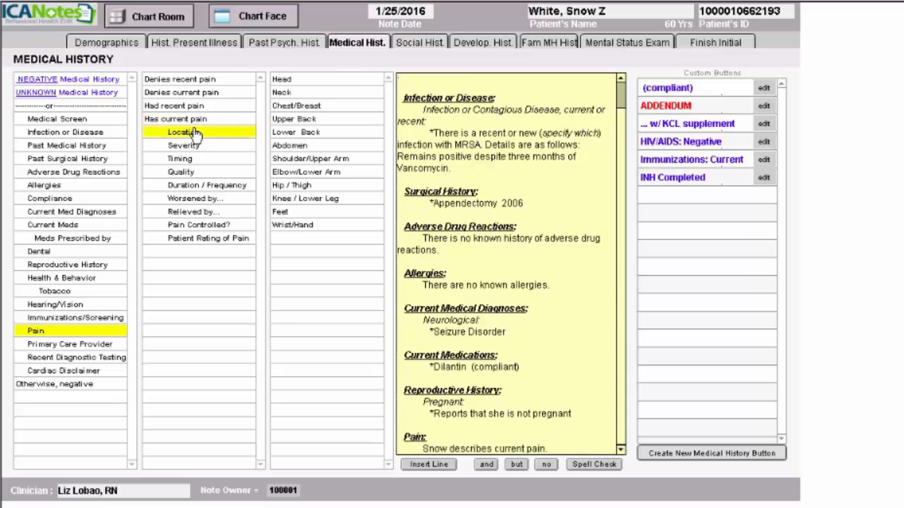
{"action": "left_click", "coordinate": [300, 119]}
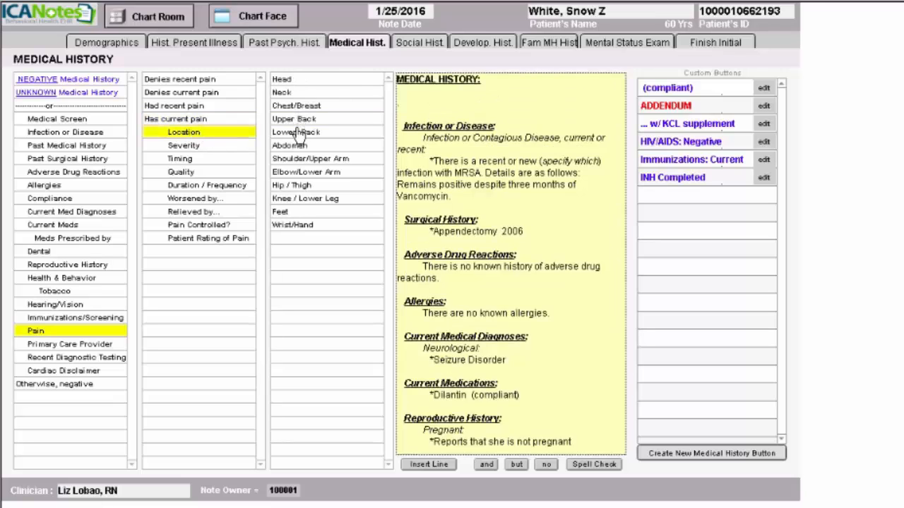
{"action": "left_click", "coordinate": [297, 134]}
Rate the pain's severity as moderate, interfering with concentration, and set its timing to after exertion.
{"action": "left_click", "coordinate": [225, 146]}
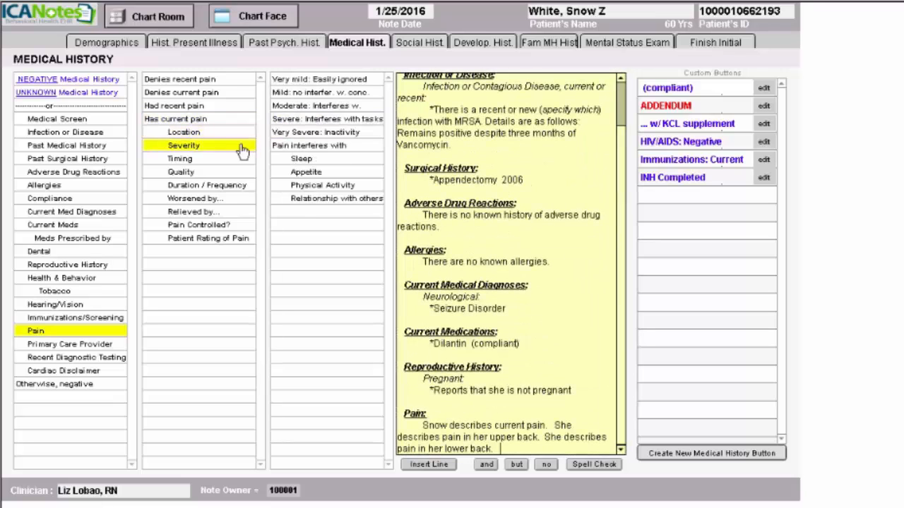
{"action": "left_click", "coordinate": [301, 108]}
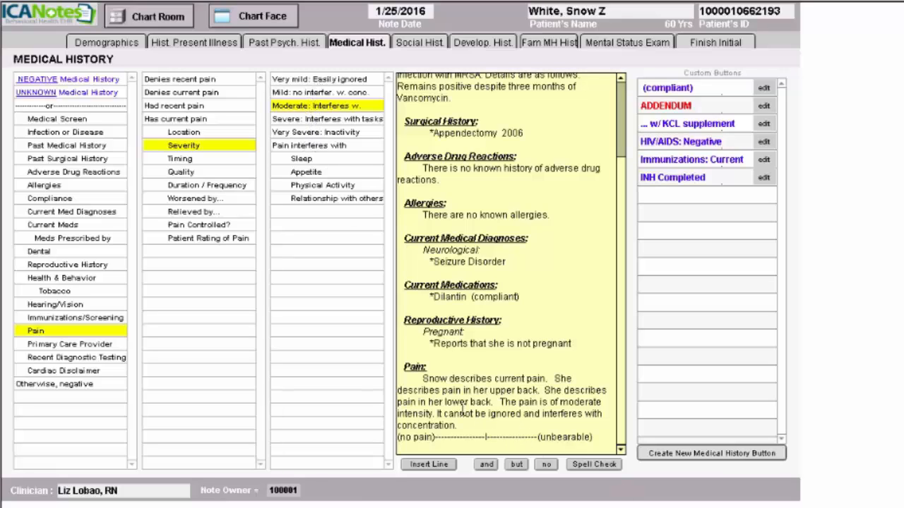
{"action": "left_click", "coordinate": [209, 160]}
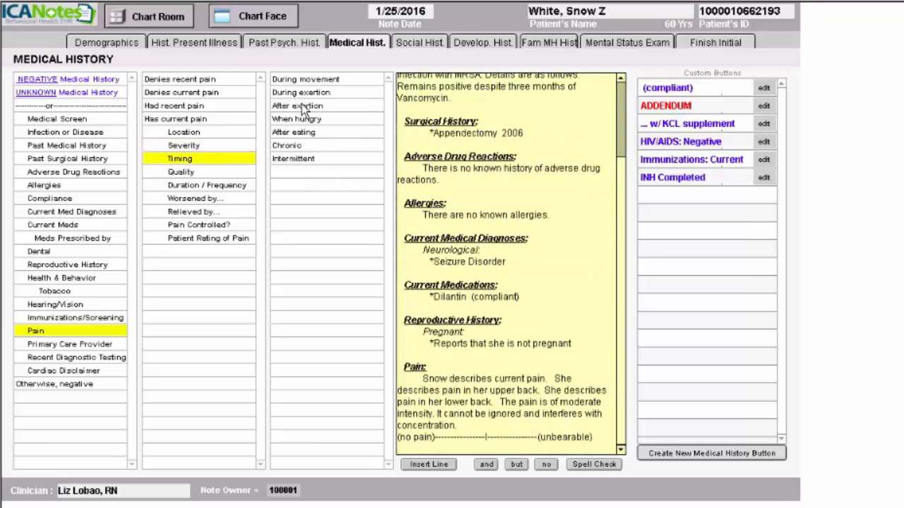
{"action": "left_click", "coordinate": [302, 106]}
Describe the pain's quality as sharp and its frequency and duration as several times a day, lasting for hours.
{"action": "left_click", "coordinate": [220, 172]}
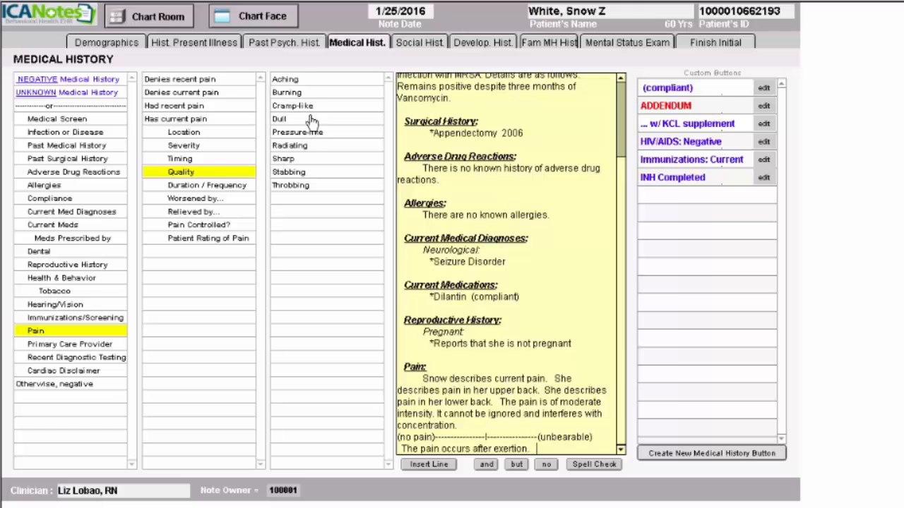
{"action": "left_click", "coordinate": [295, 164]}
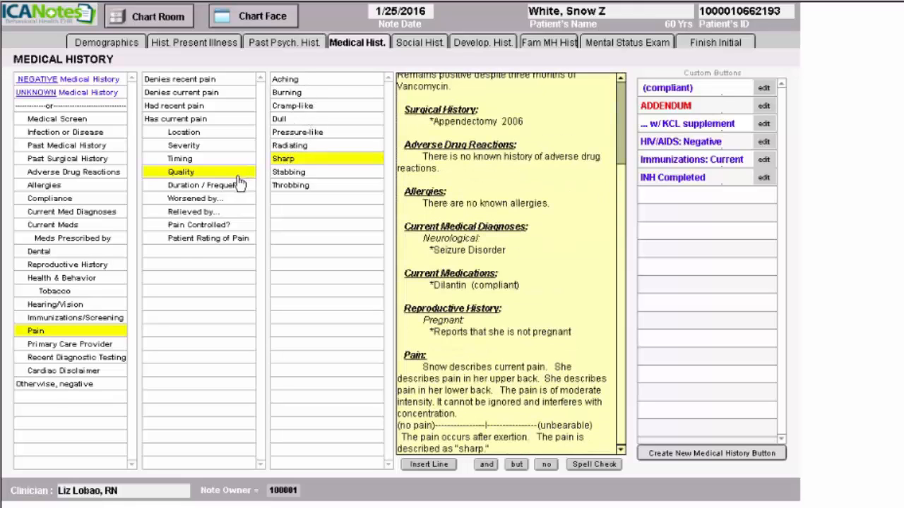
{"action": "left_click", "coordinate": [236, 185]}
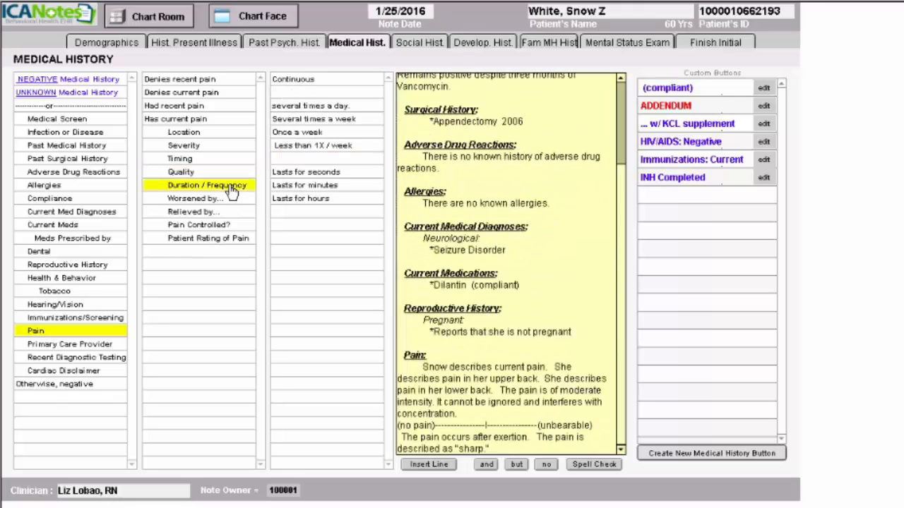
{"action": "left_click", "coordinate": [306, 107]}
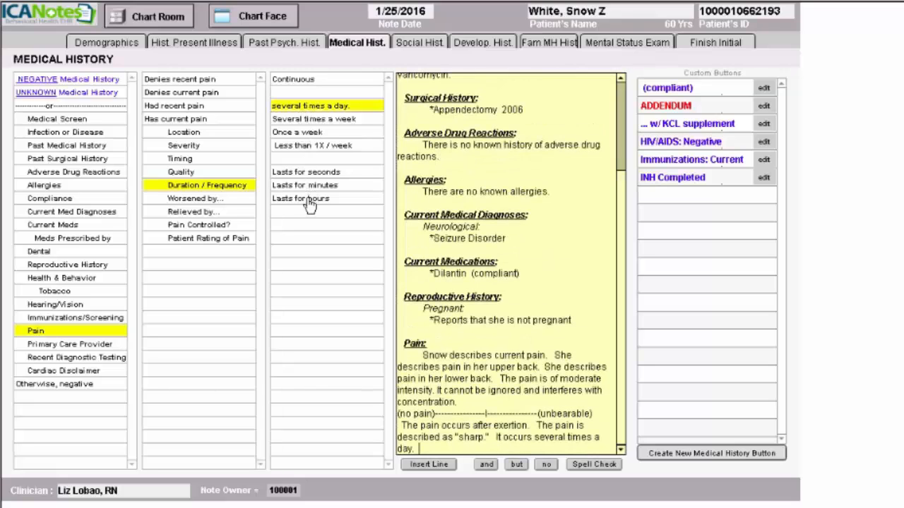
{"action": "left_click", "coordinate": [311, 200]}
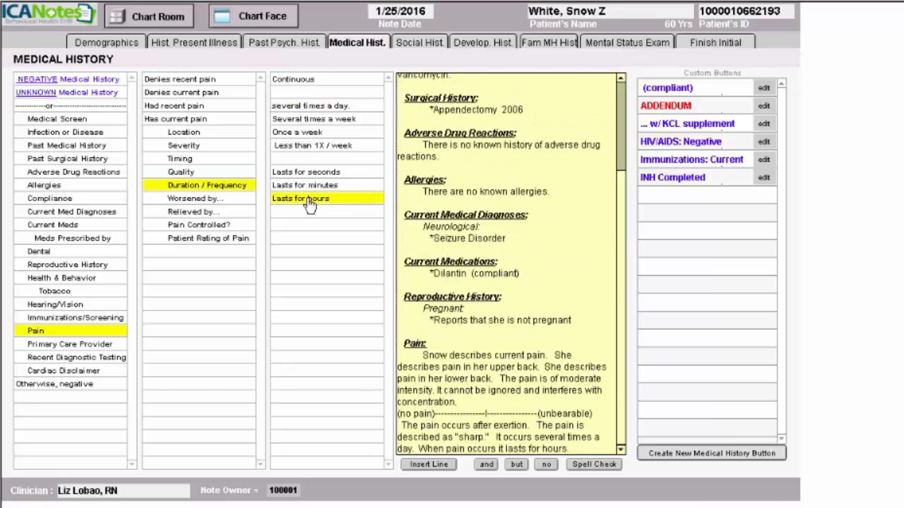
Record that the pain is worsened by certain positions and relieved by acupuncture.
{"action": "left_click", "coordinate": [227, 198]}
{"action": "left_click", "coordinate": [305, 81]}
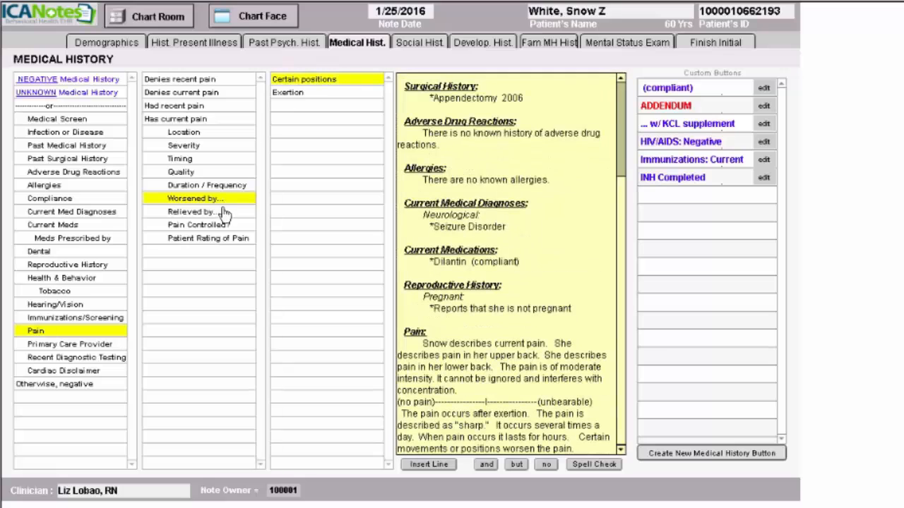
{"action": "left_click", "coordinate": [225, 212]}
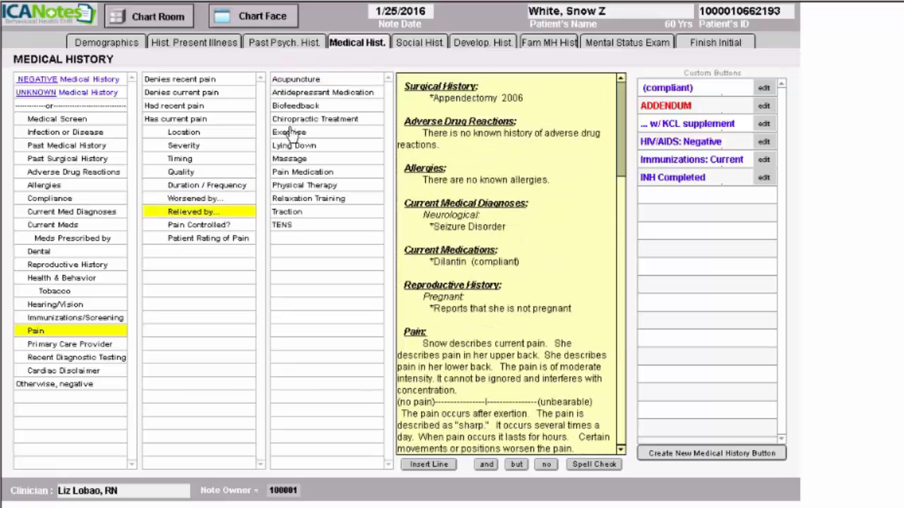
{"action": "left_click", "coordinate": [289, 82]}
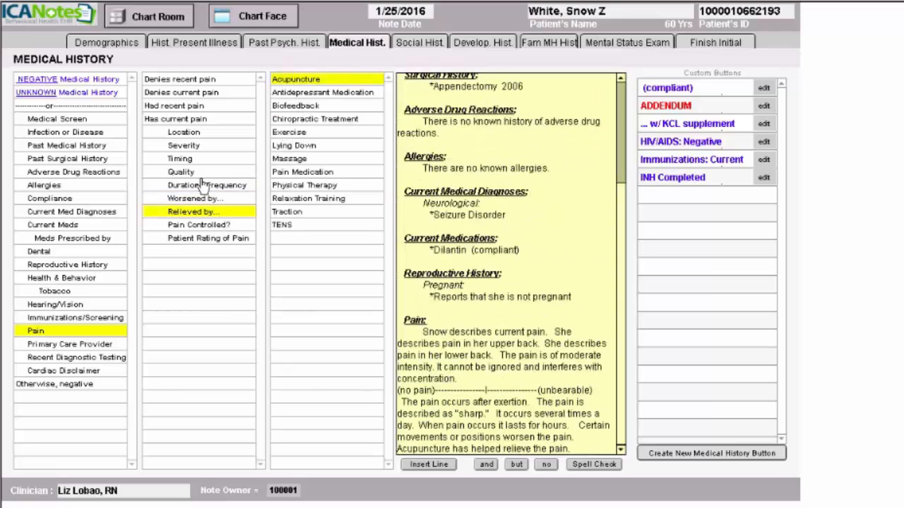
Record that the patient's pain is not controlled and set the patient's pain rating to 8.
{"action": "left_click", "coordinate": [205, 227]}
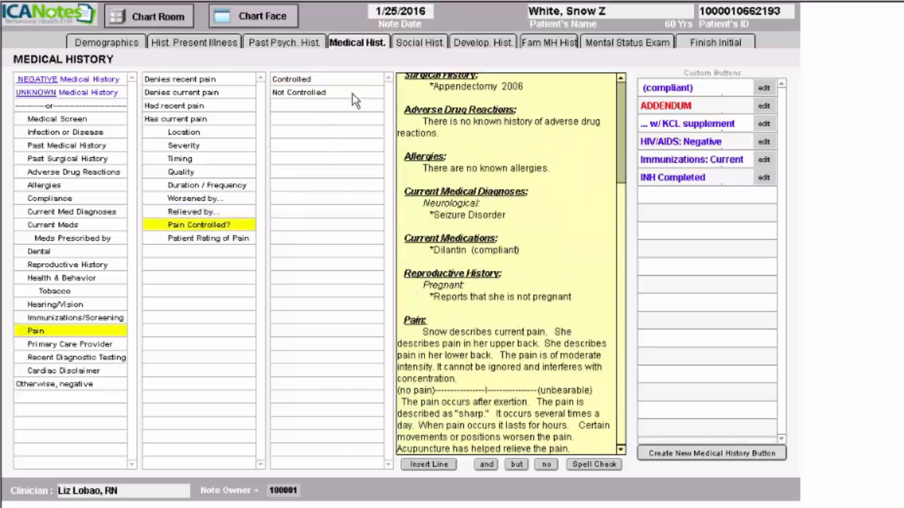
{"action": "left_click", "coordinate": [314, 99]}
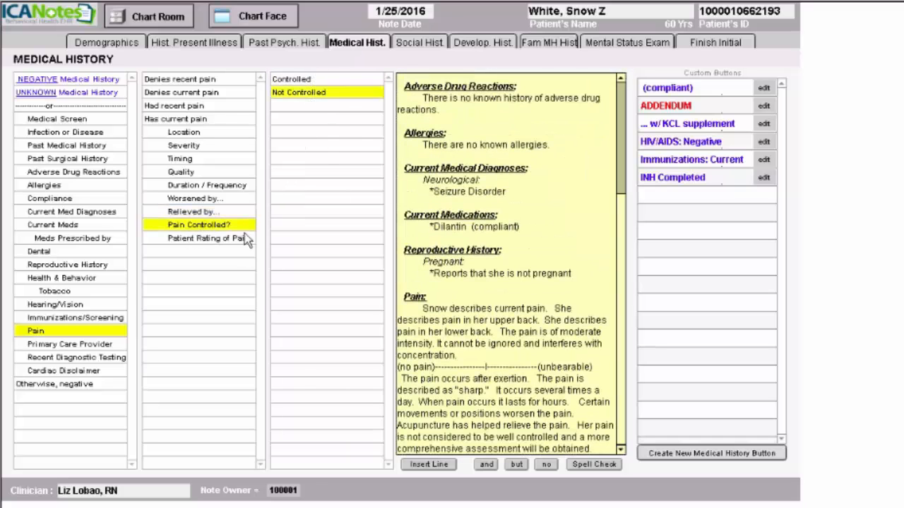
{"action": "left_click", "coordinate": [226, 243]}
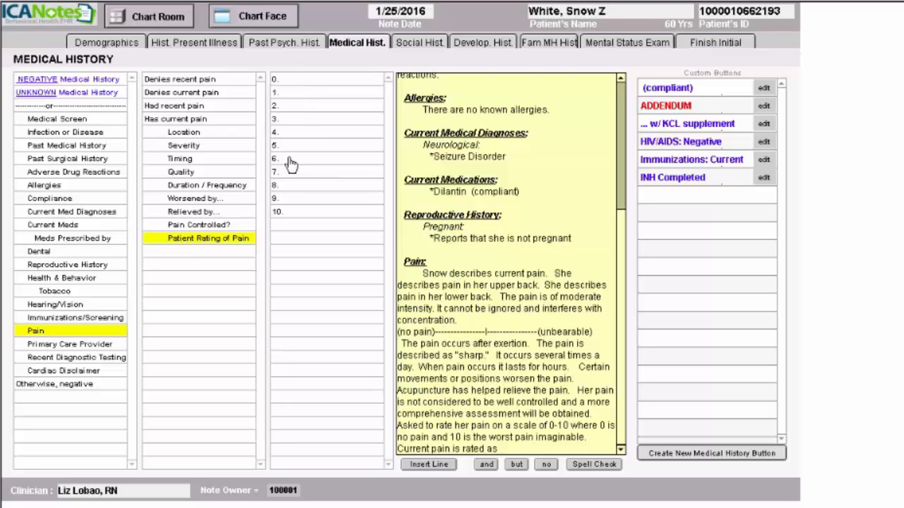
{"action": "left_click", "coordinate": [288, 187]}
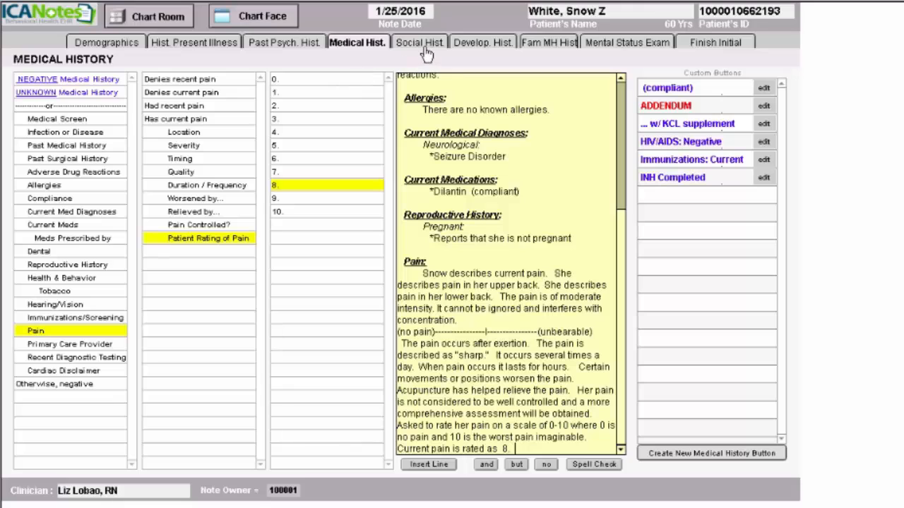
In the social history, document family negativity as a present high-risk psychosocial issue, including the risk of non-compliance.
{"action": "left_click", "coordinate": [422, 45]}
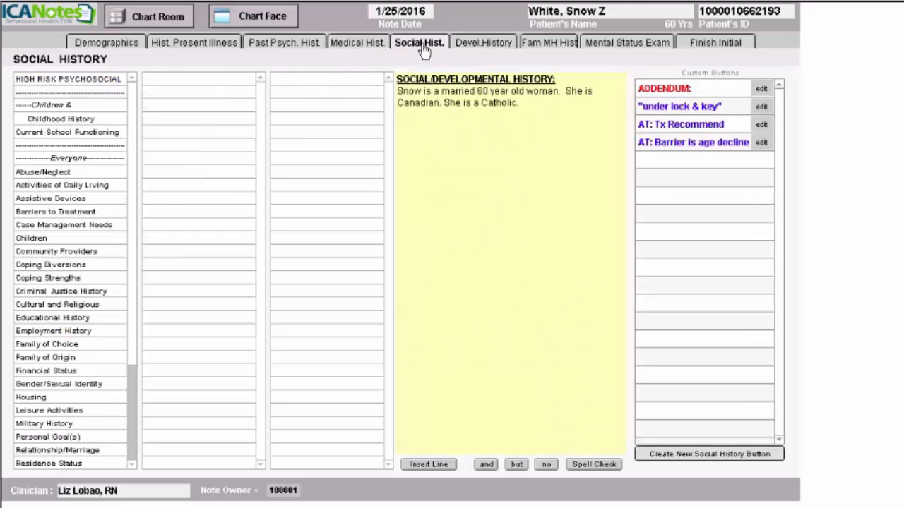
{"action": "left_click", "coordinate": [522, 102]}
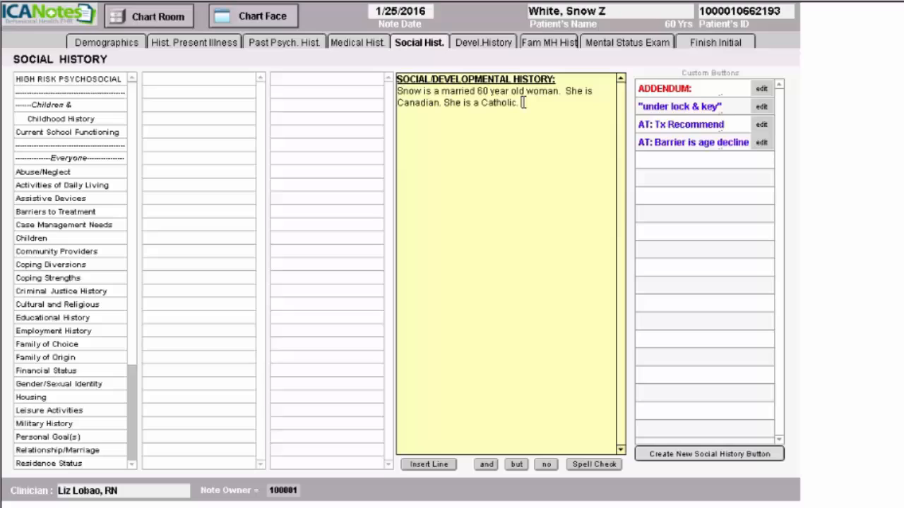
{"action": "left_click", "coordinate": [75, 80]}
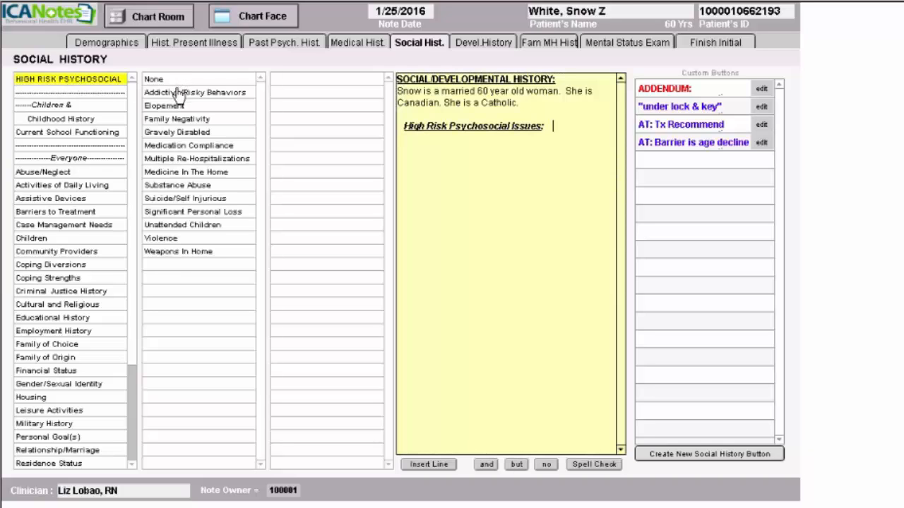
{"action": "left_click", "coordinate": [180, 121]}
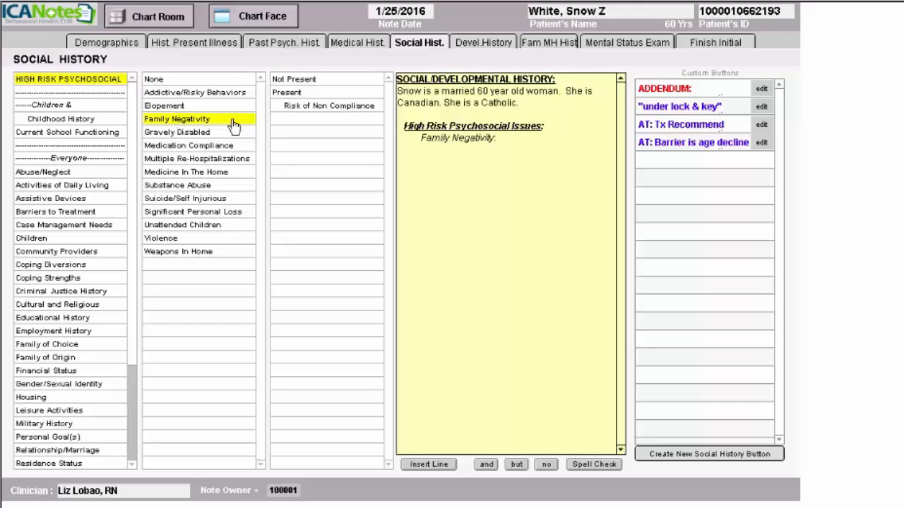
{"action": "left_click", "coordinate": [299, 93]}
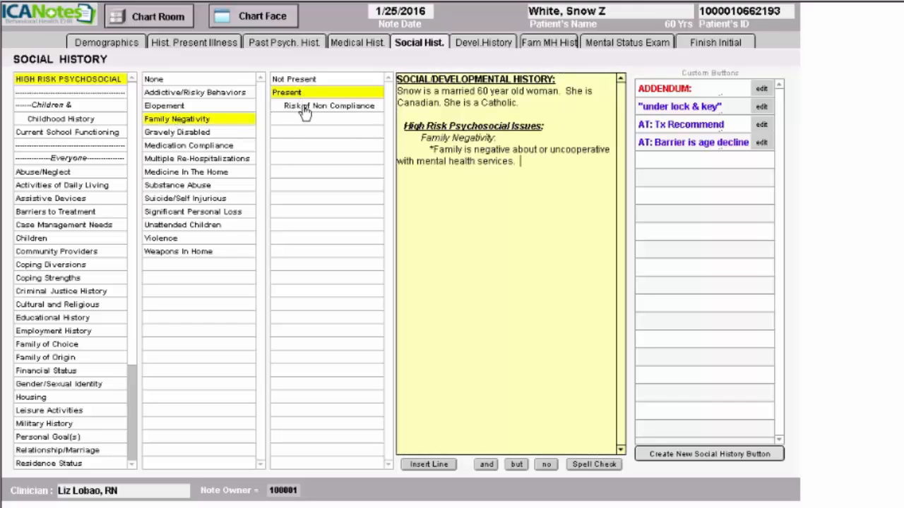
{"action": "left_click", "coordinate": [305, 109]}
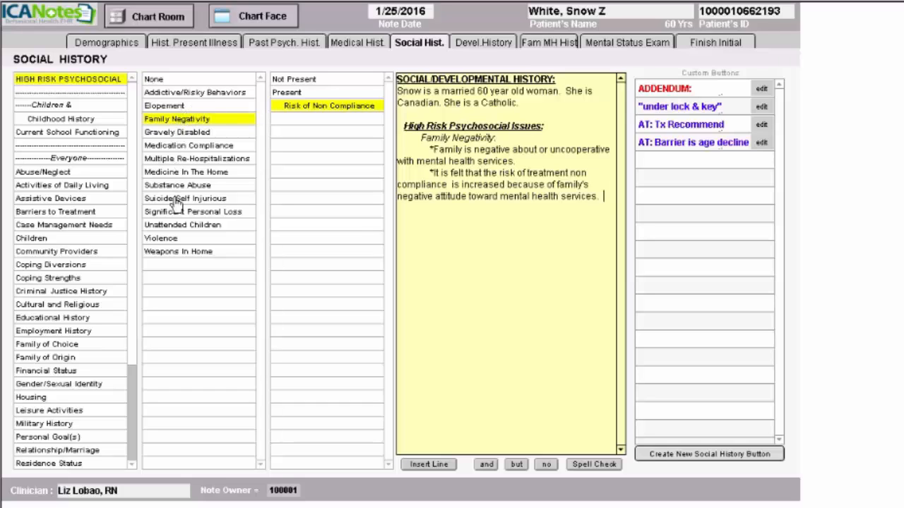
Document secured weapons in the home, adding the prepared "under lock & key" detail about the guns.
{"action": "left_click", "coordinate": [174, 256]}
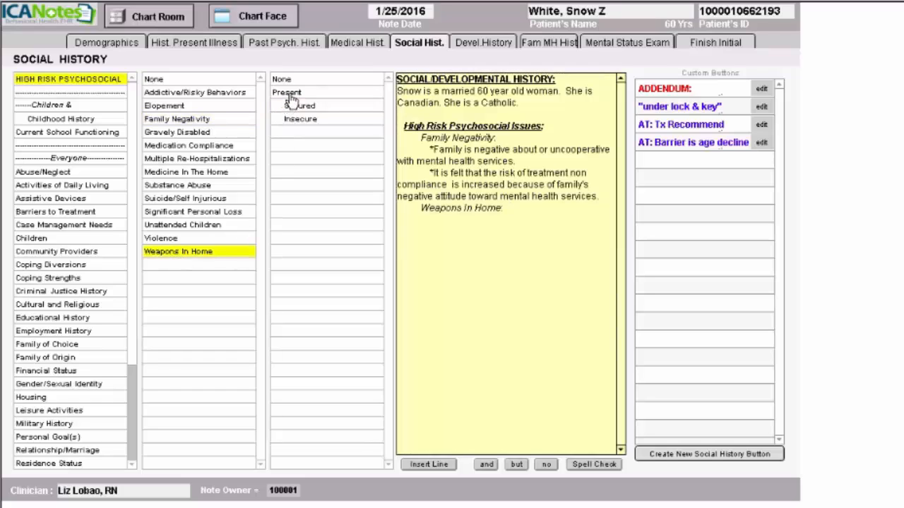
{"action": "left_click", "coordinate": [290, 94]}
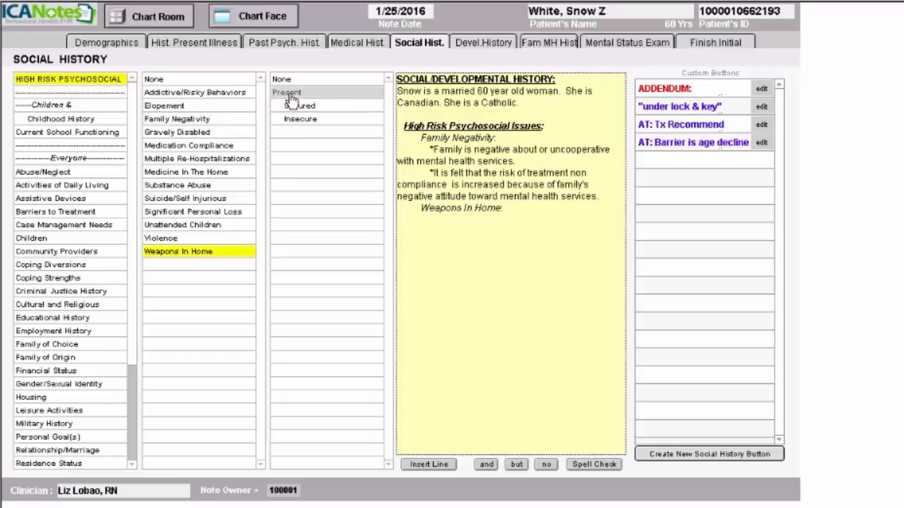
{"action": "left_click", "coordinate": [327, 106]}
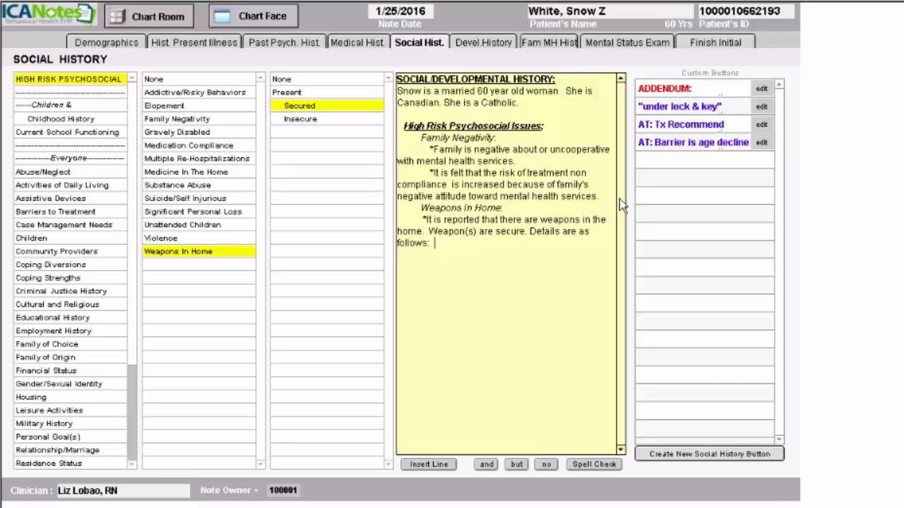
{"action": "left_click", "coordinate": [680, 107]}
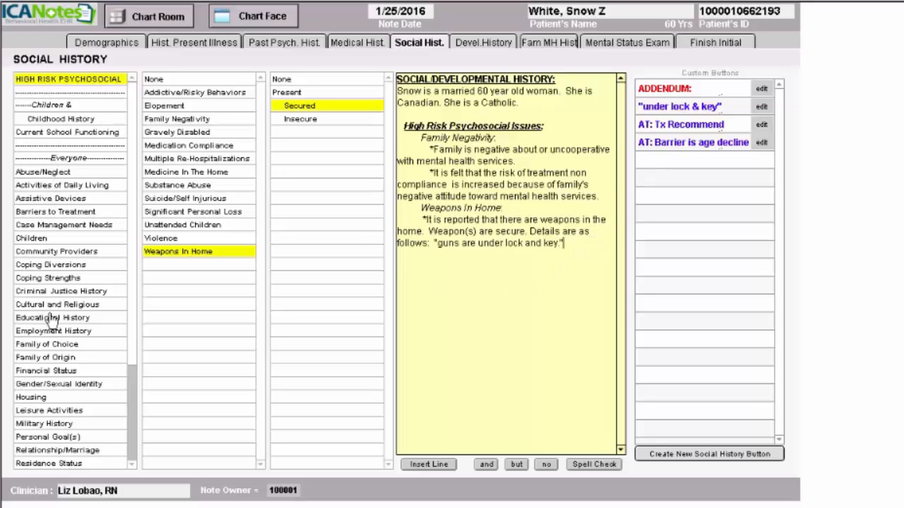
Document the relationship history as once married, lasting more than five years, with a tolerable current relationship.
{"action": "left_click", "coordinate": [60, 451]}
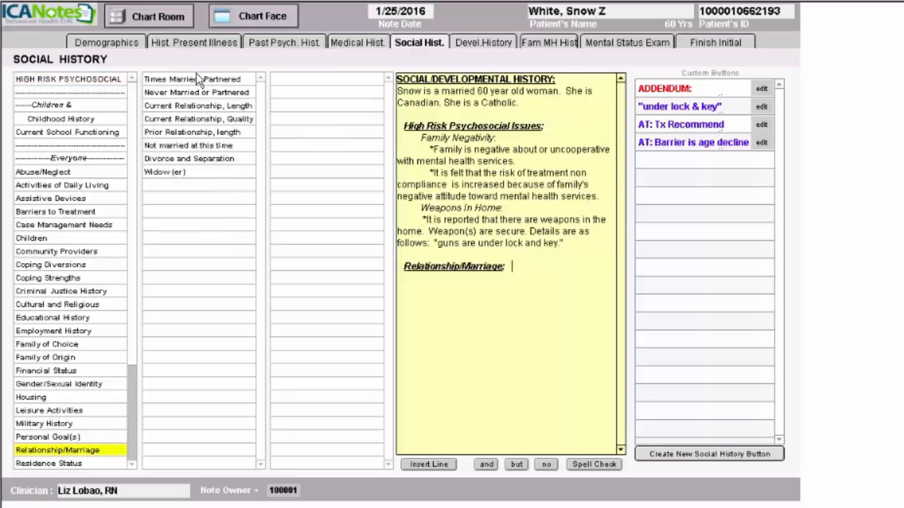
{"action": "left_click", "coordinate": [200, 79]}
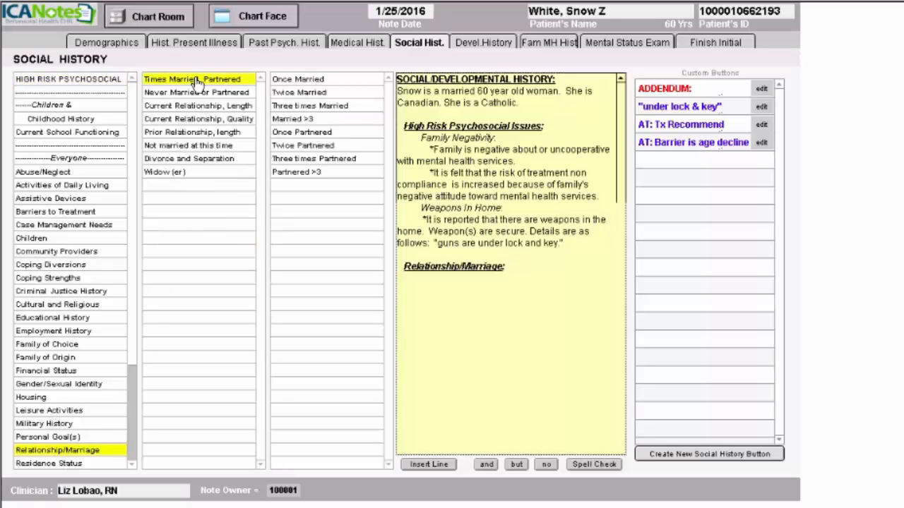
{"action": "left_click", "coordinate": [309, 83]}
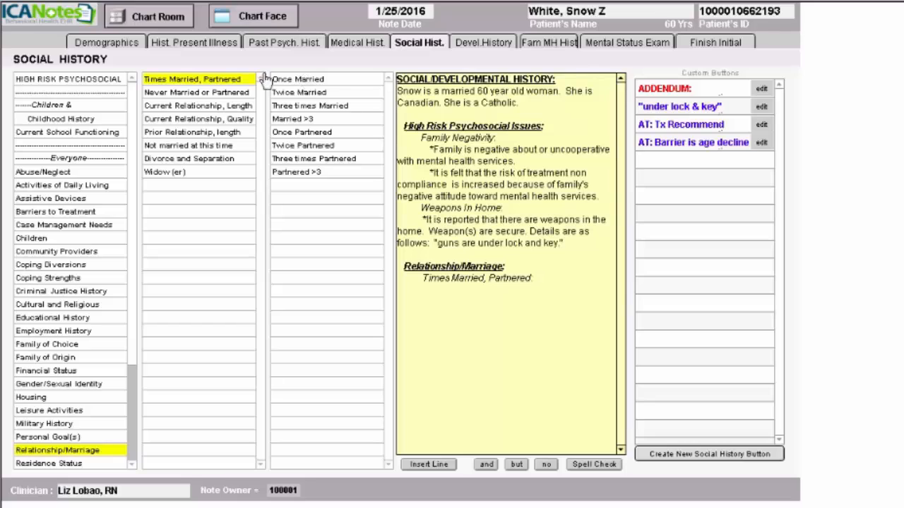
{"action": "left_click", "coordinate": [207, 109]}
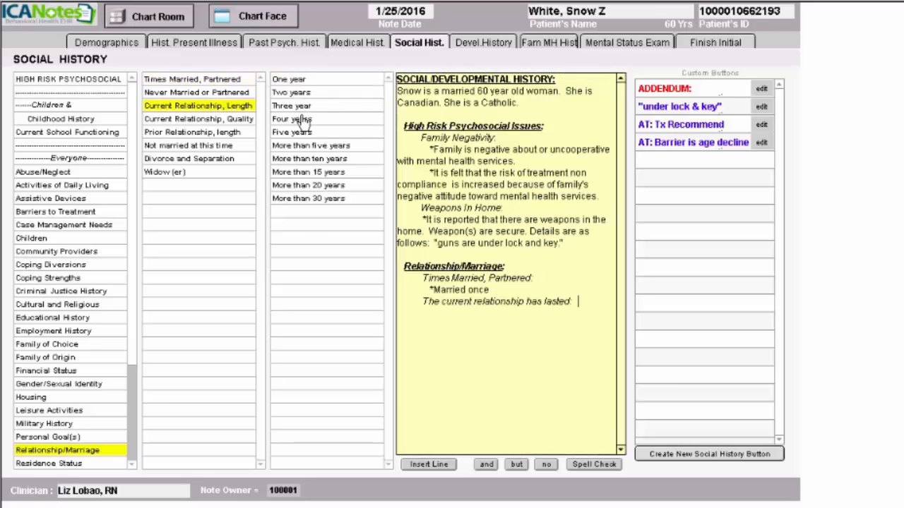
{"action": "left_click", "coordinate": [309, 145]}
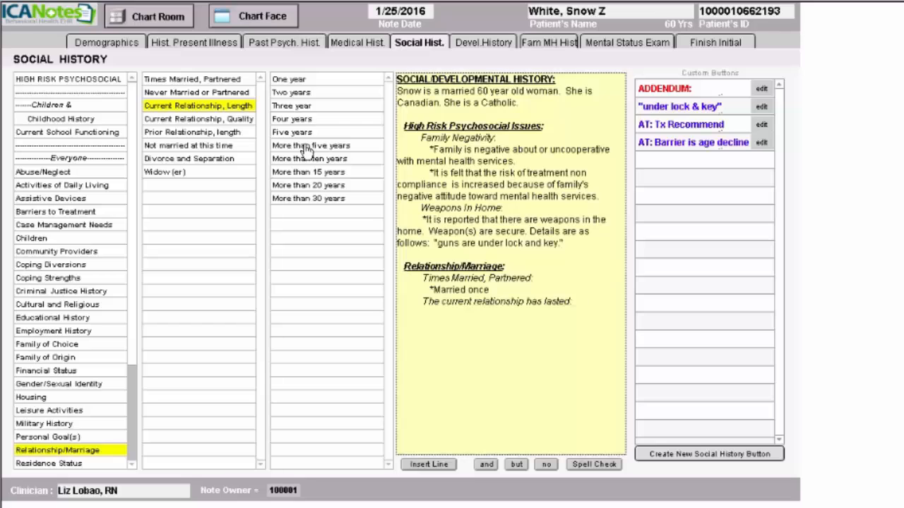
{"action": "left_click", "coordinate": [220, 120]}
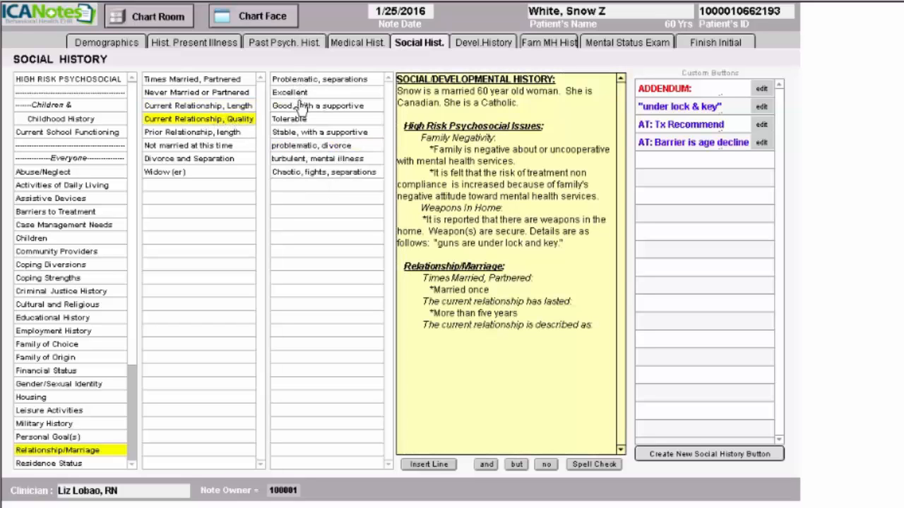
{"action": "left_click", "coordinate": [302, 120]}
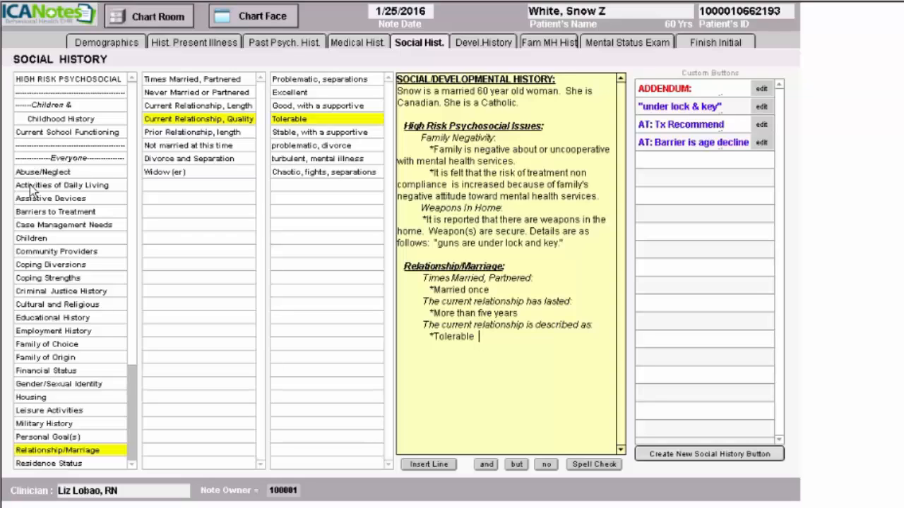
Record one child from the current marriage and another child who is deceased.
{"action": "left_click", "coordinate": [31, 242]}
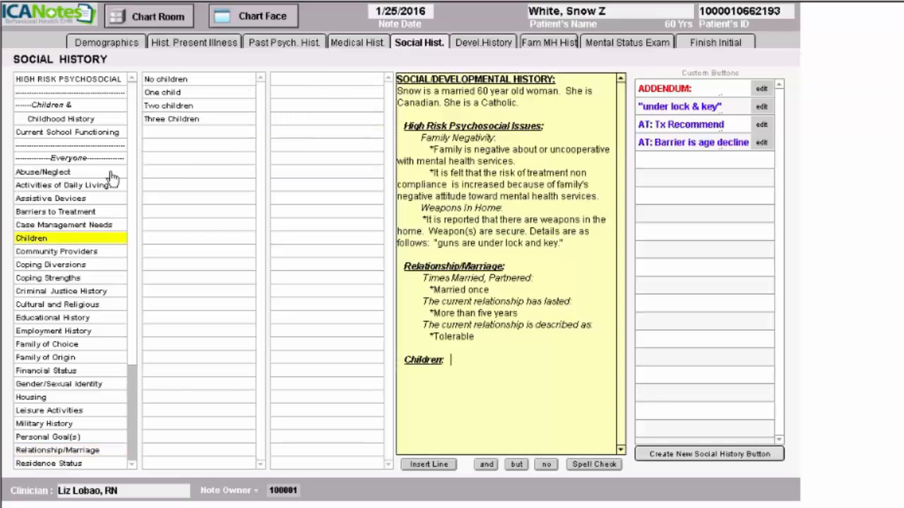
{"action": "left_click", "coordinate": [166, 95]}
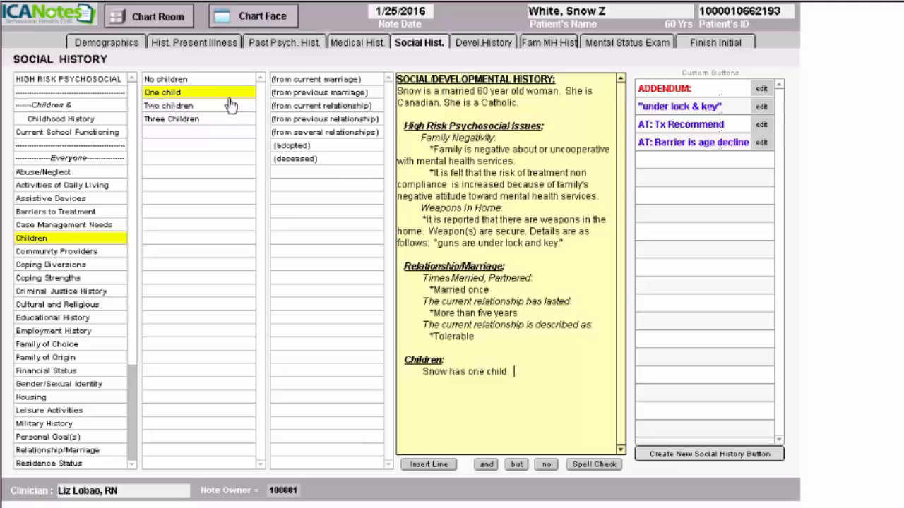
{"action": "left_click", "coordinate": [316, 79]}
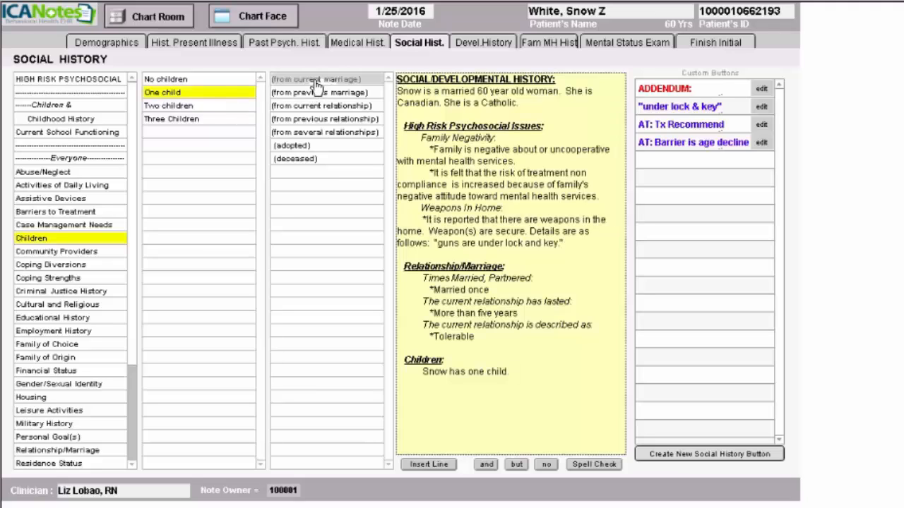
{"action": "left_click", "coordinate": [217, 98]}
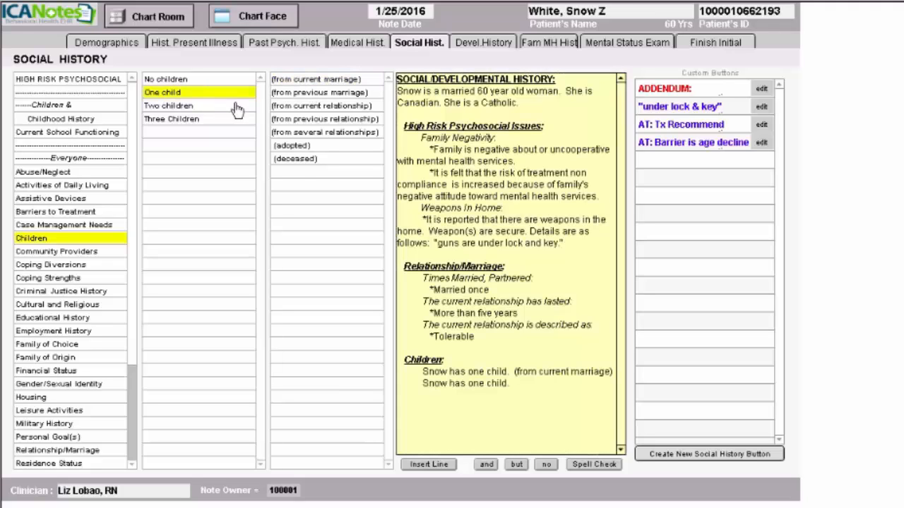
{"action": "left_click", "coordinate": [299, 160]}
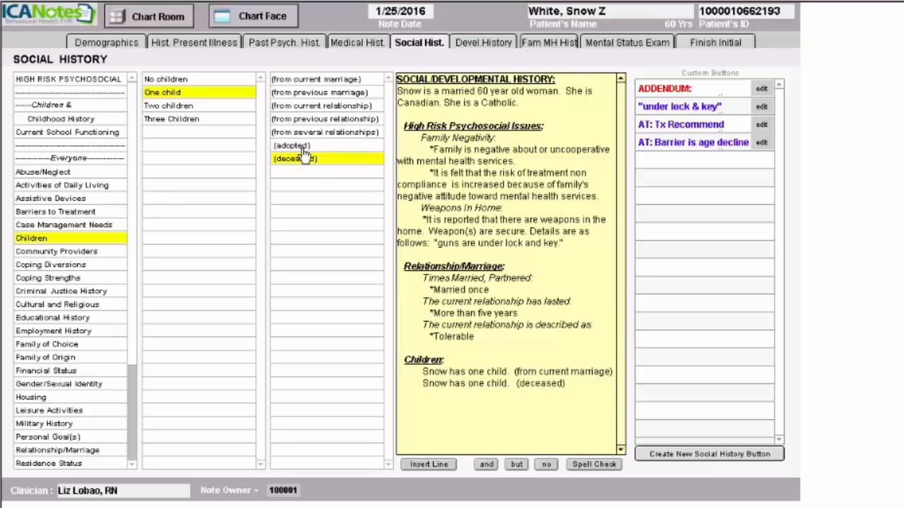
Add the cognitive coping strengths Intelligent, Verbal and Artistic to the social history.
{"action": "left_click", "coordinate": [52, 279]}
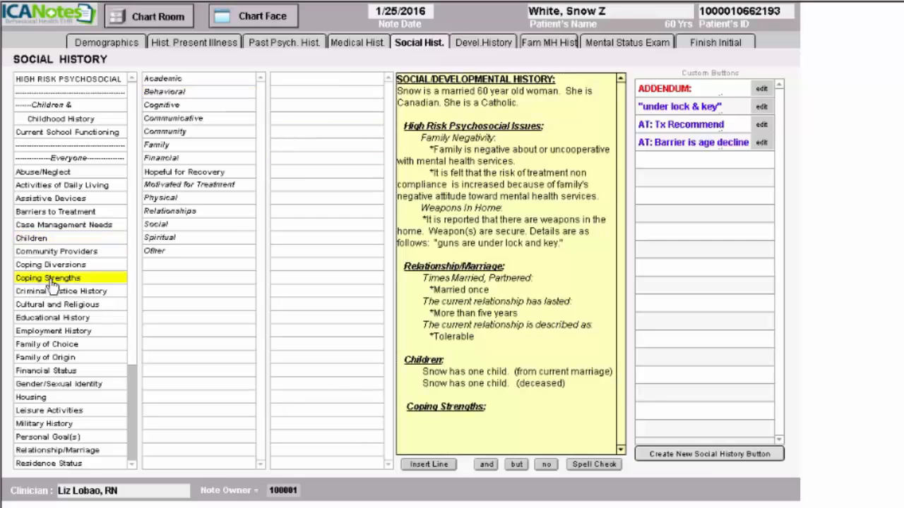
{"action": "left_click", "coordinate": [174, 109]}
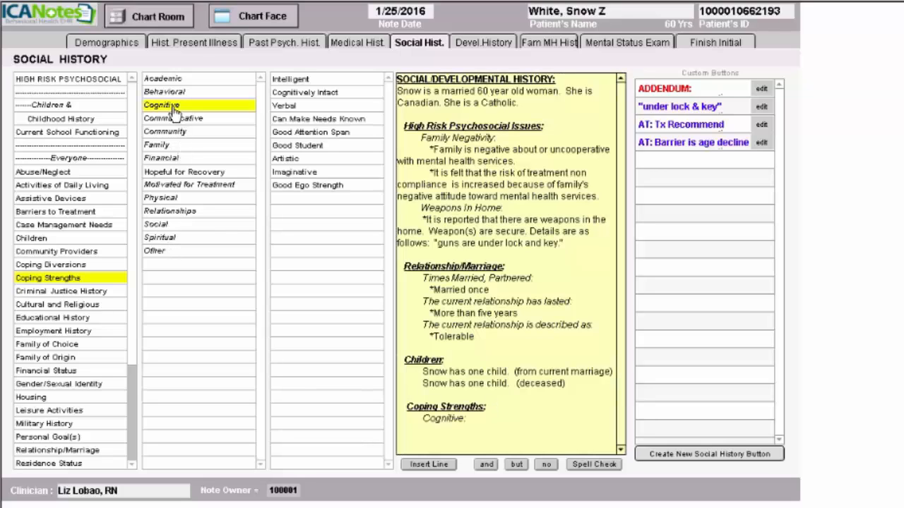
{"action": "left_click", "coordinate": [300, 82]}
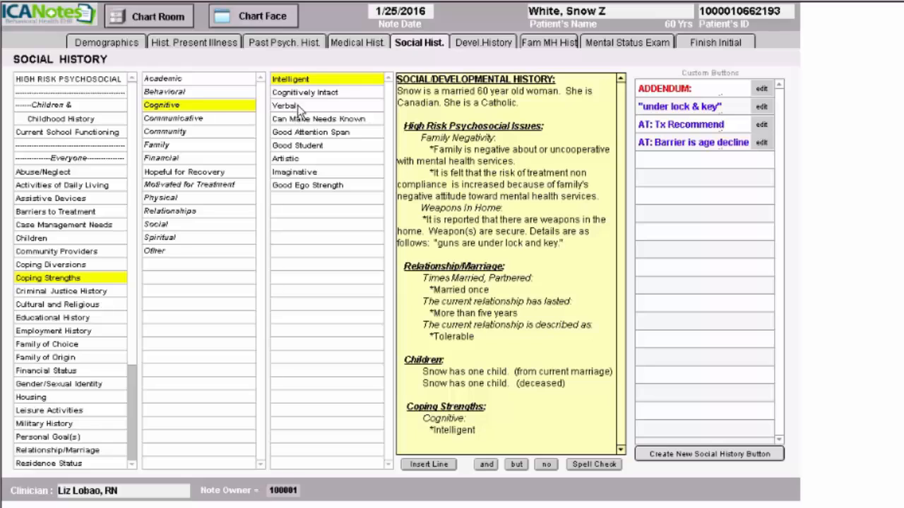
{"action": "left_click", "coordinate": [297, 106]}
{"action": "left_click", "coordinate": [293, 159]}
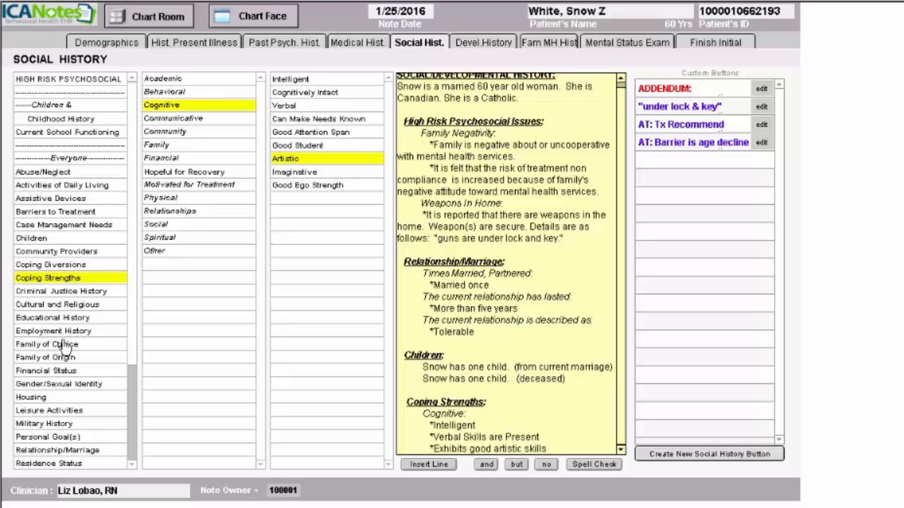
Document the housing status as owning a condo in good repair and safe, living with husband.
{"action": "left_click", "coordinate": [64, 400]}
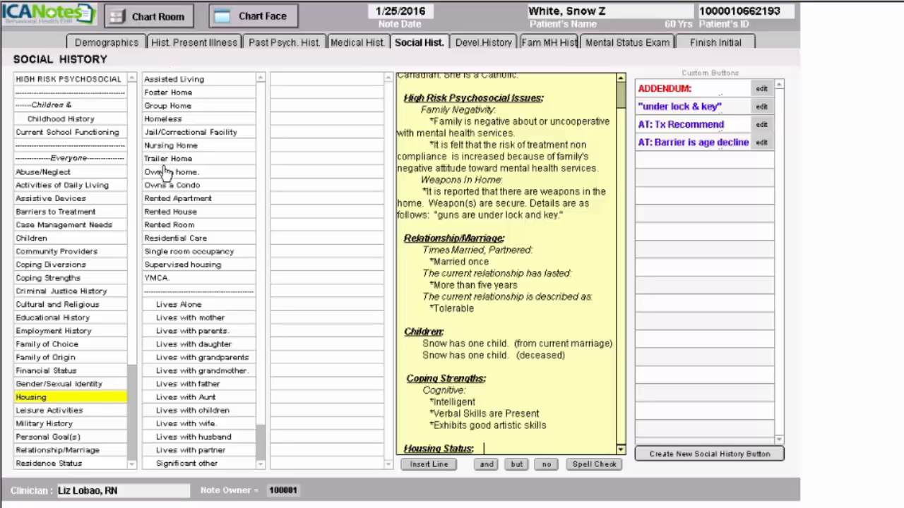
{"action": "left_click", "coordinate": [171, 185]}
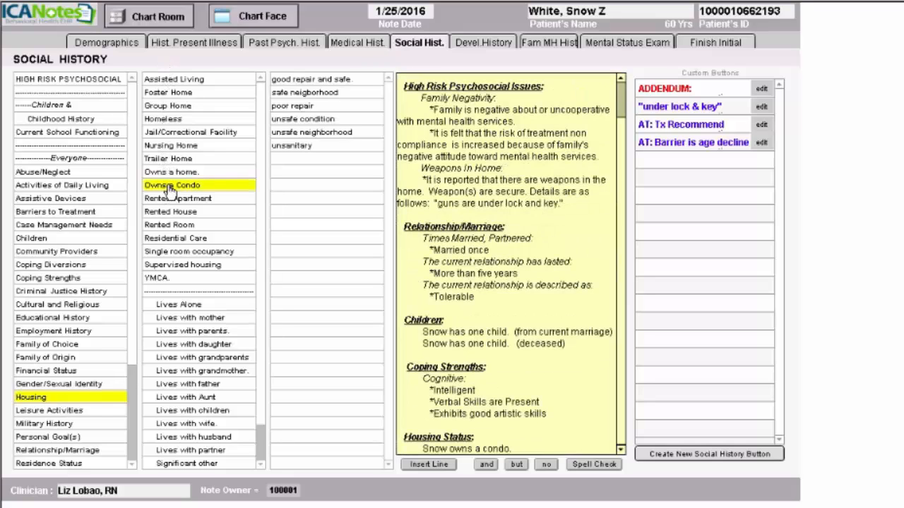
{"action": "left_click", "coordinate": [334, 80]}
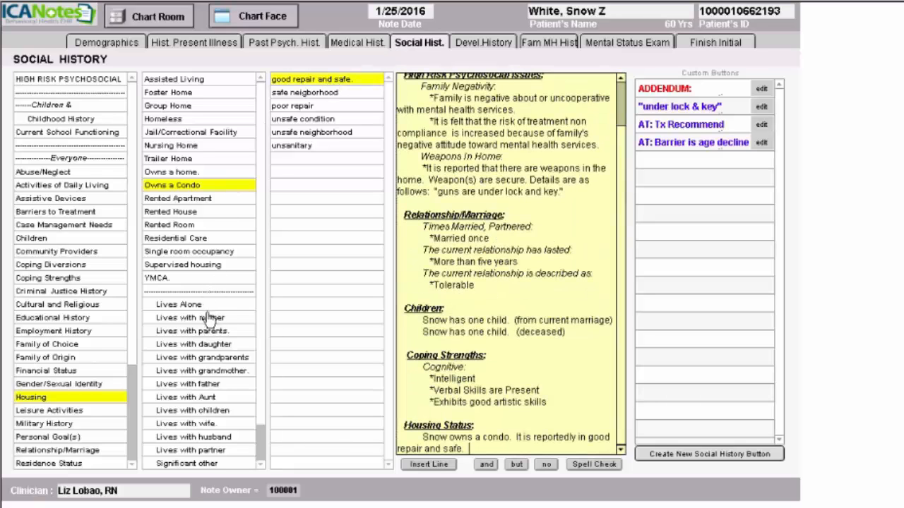
{"action": "left_click", "coordinate": [202, 436]}
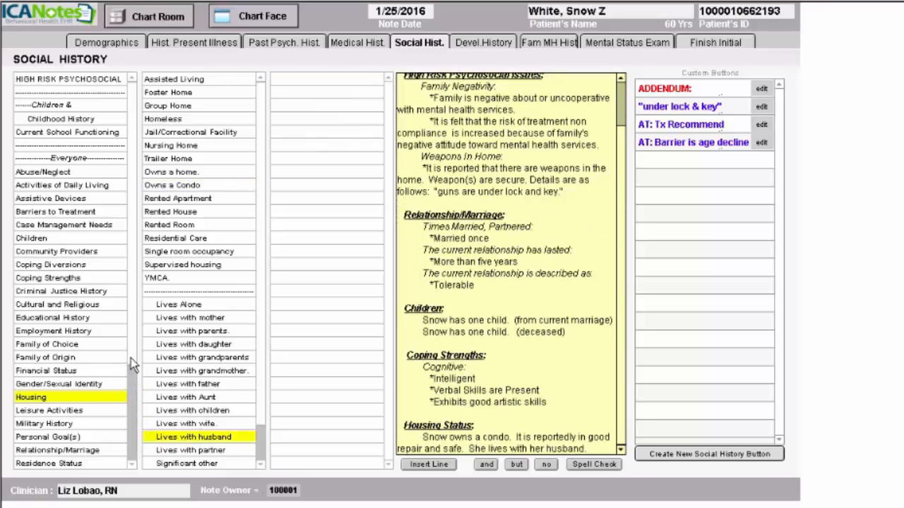
{"action": "left_click_drag", "start_coordinate": [130, 358], "coordinate": [135, 451]}
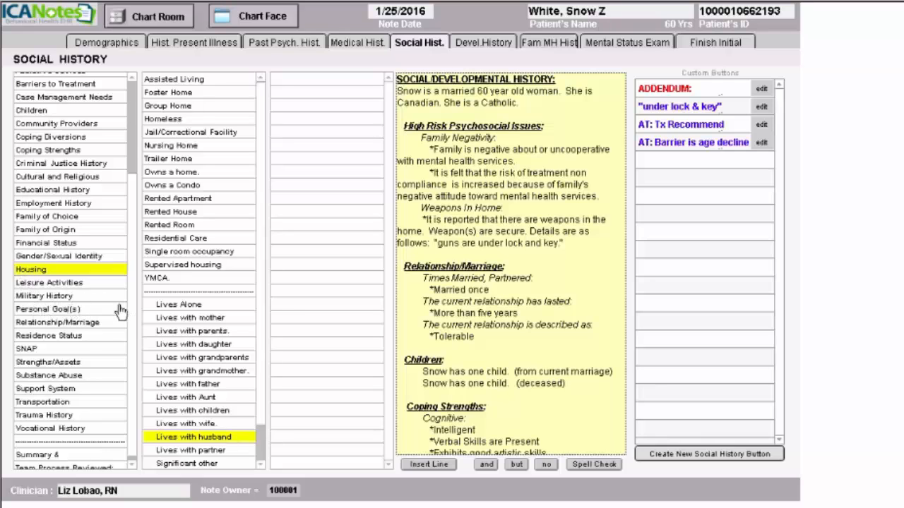
Record denied substance abuse and an automobile accident trauma with the detail "Occurred 12/2015." in the social history.
{"action": "left_click", "coordinate": [82, 374]}
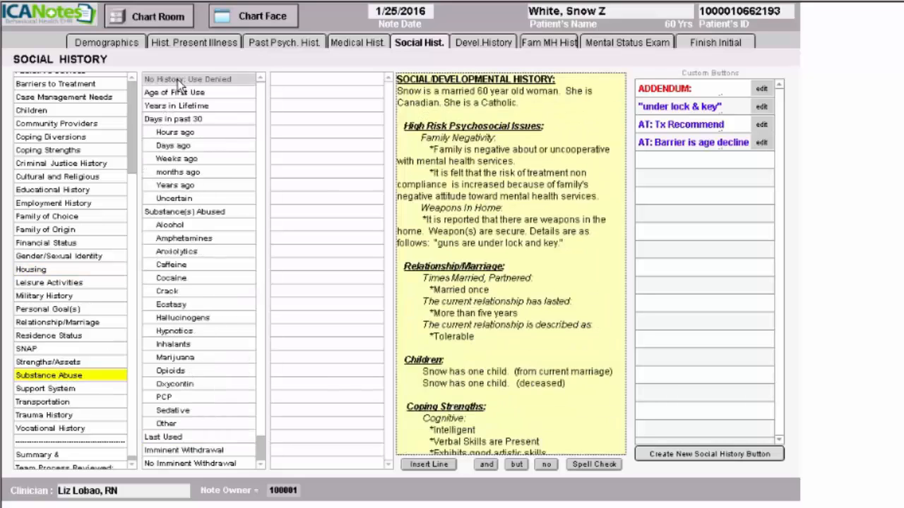
{"action": "left_click", "coordinate": [180, 81]}
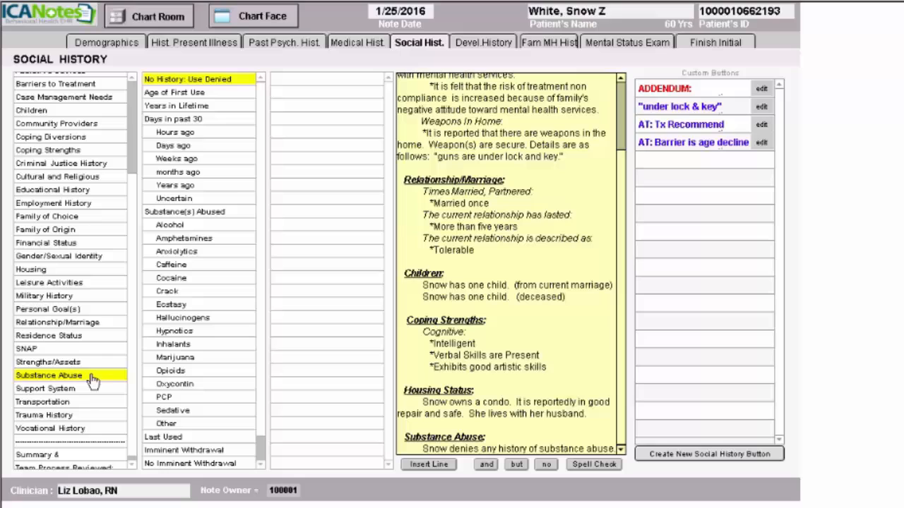
{"action": "left_click", "coordinate": [63, 418]}
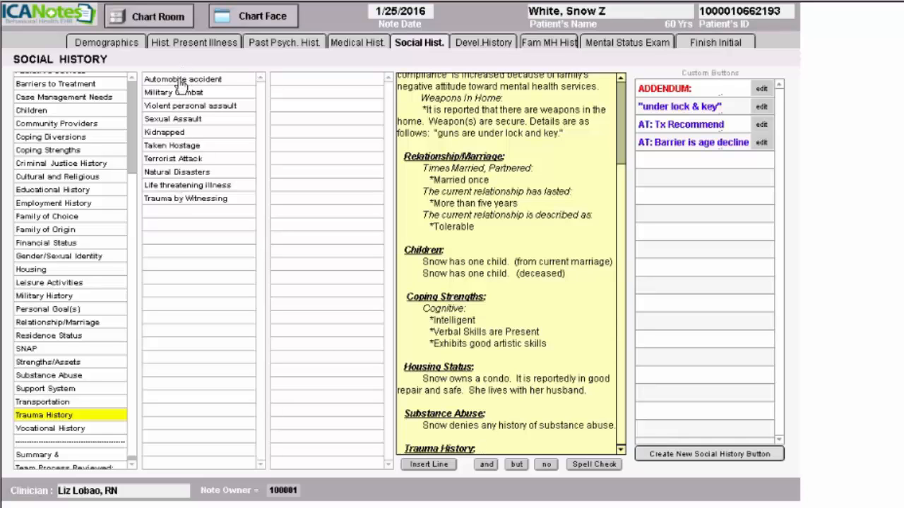
{"action": "left_click", "coordinate": [176, 81]}
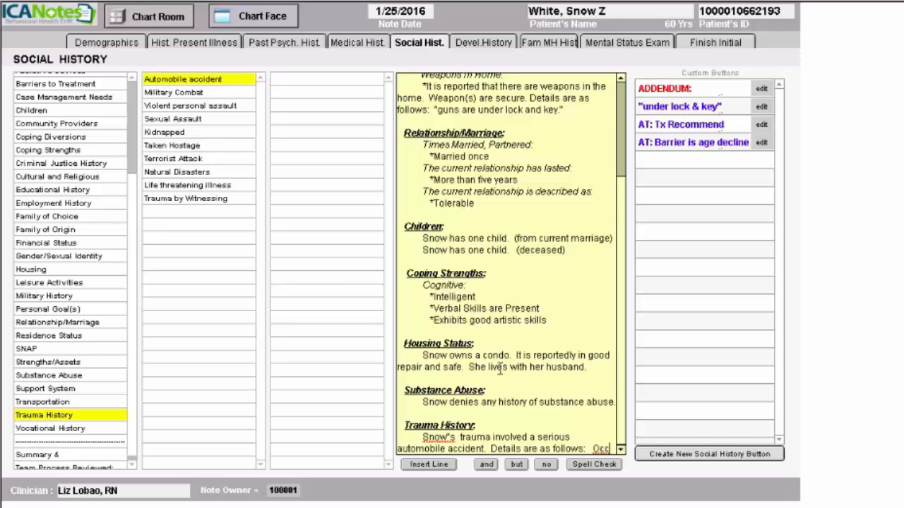
{"action": "type", "text": "Occurred 12/2015."}
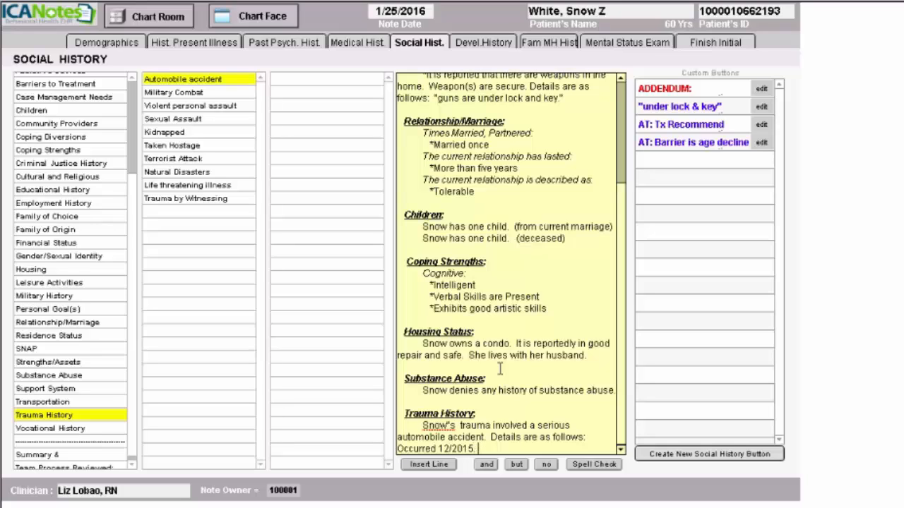
Record in the family mental health history that the patient's sister completed suicide by jumping from a high place.
{"action": "left_click", "coordinate": [544, 43]}
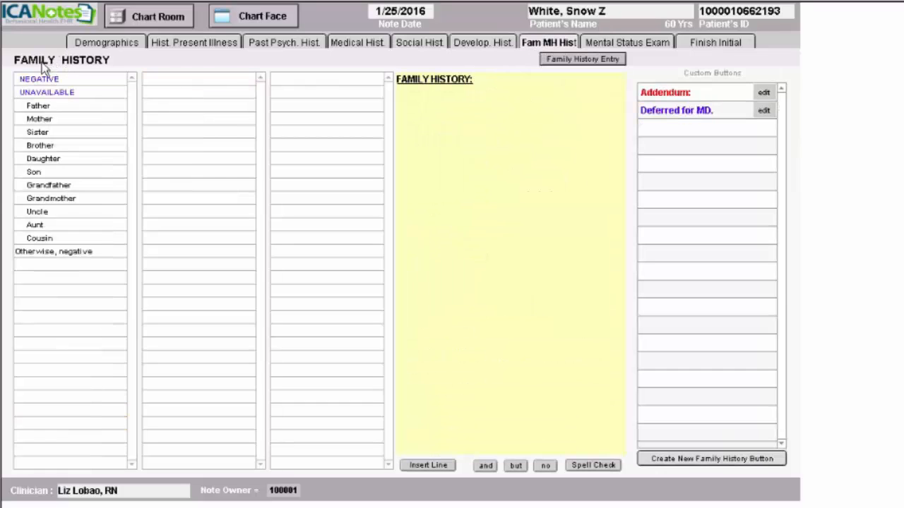
{"action": "left_click", "coordinate": [39, 133]}
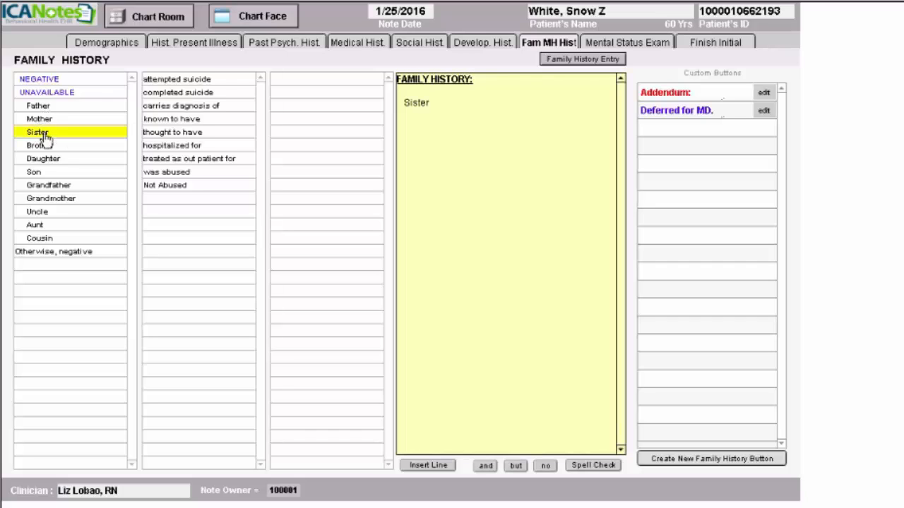
{"action": "left_click", "coordinate": [178, 92]}
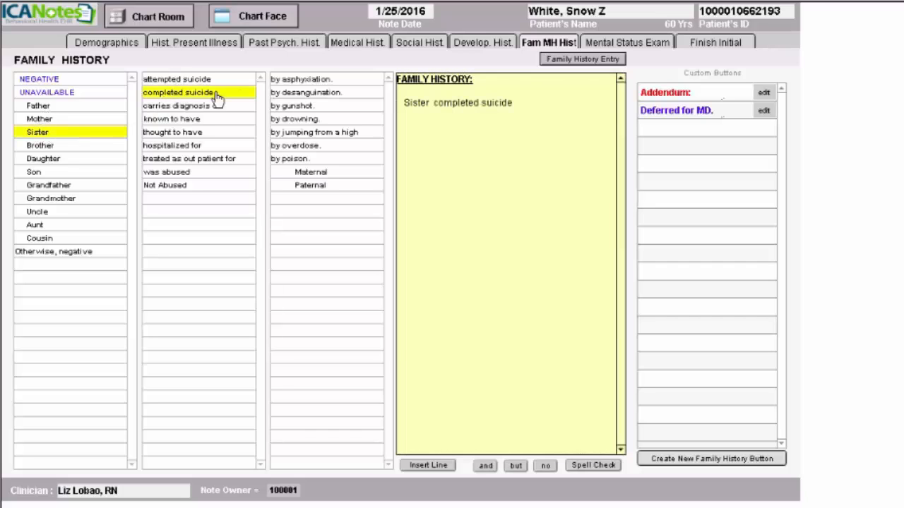
{"action": "left_click", "coordinate": [307, 132]}
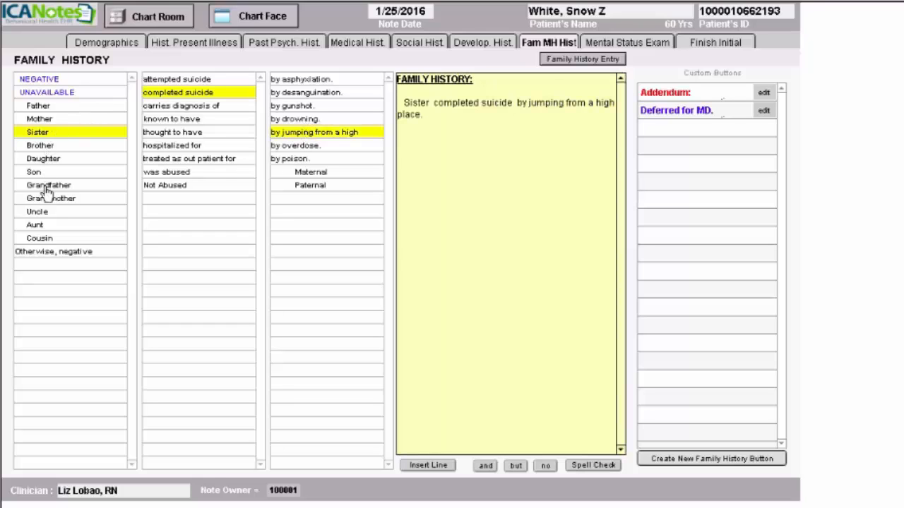
Add a maternal cousin hospitalized for depression to the family history and mark the remaining family history as otherwise negative.
{"action": "left_click", "coordinate": [48, 240]}
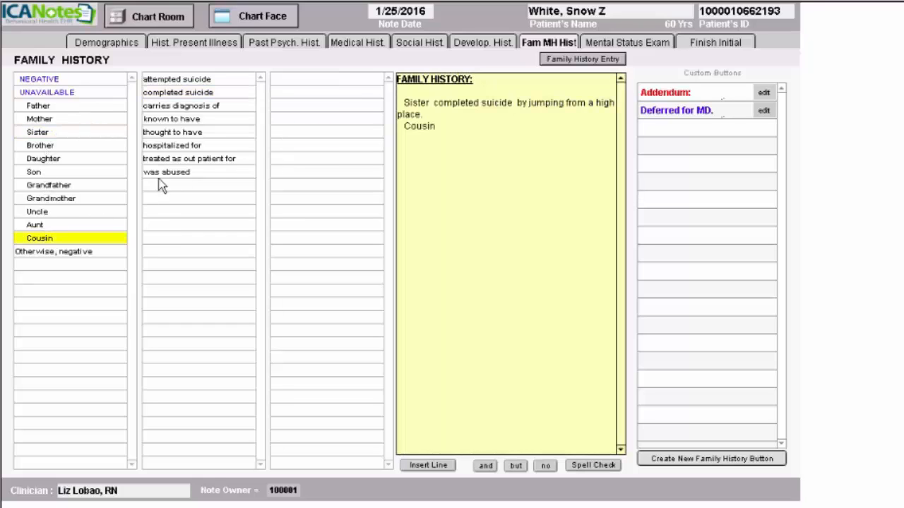
{"action": "left_click", "coordinate": [176, 146]}
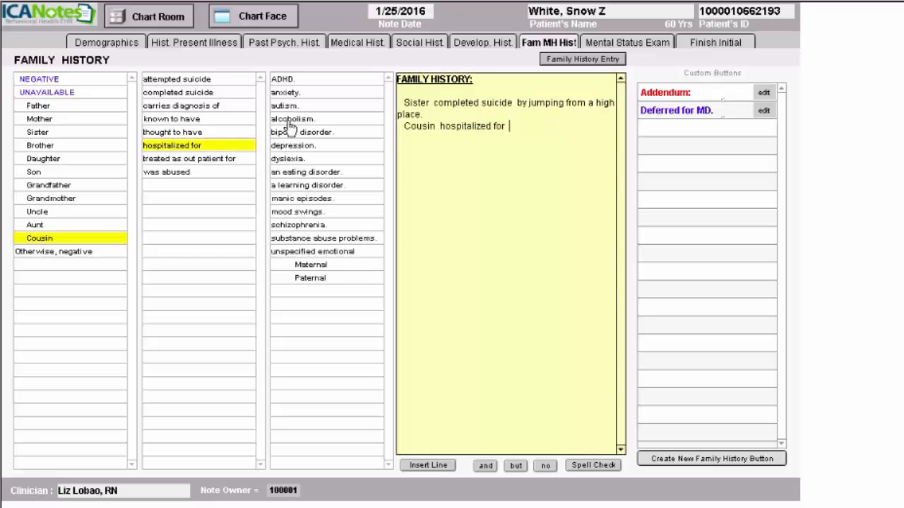
{"action": "left_click", "coordinate": [308, 173]}
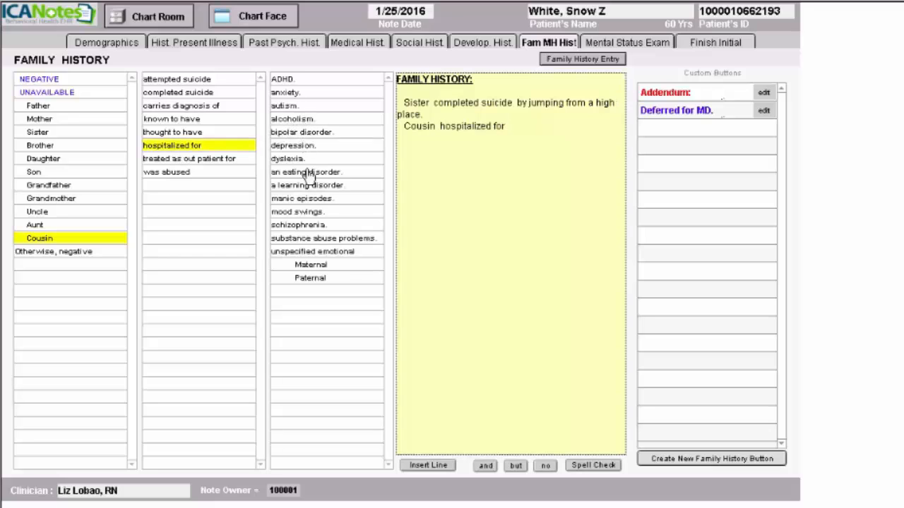
{"action": "left_click", "coordinate": [322, 266]}
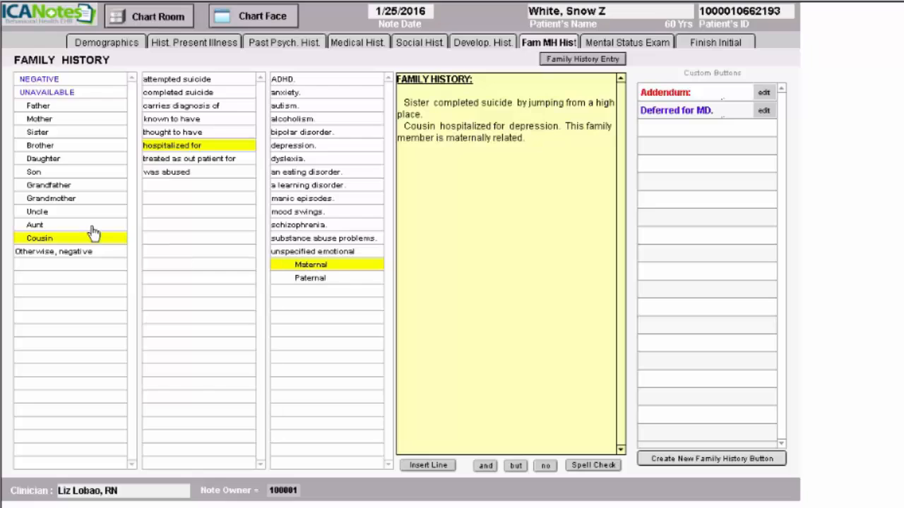
{"action": "left_click", "coordinate": [80, 254]}
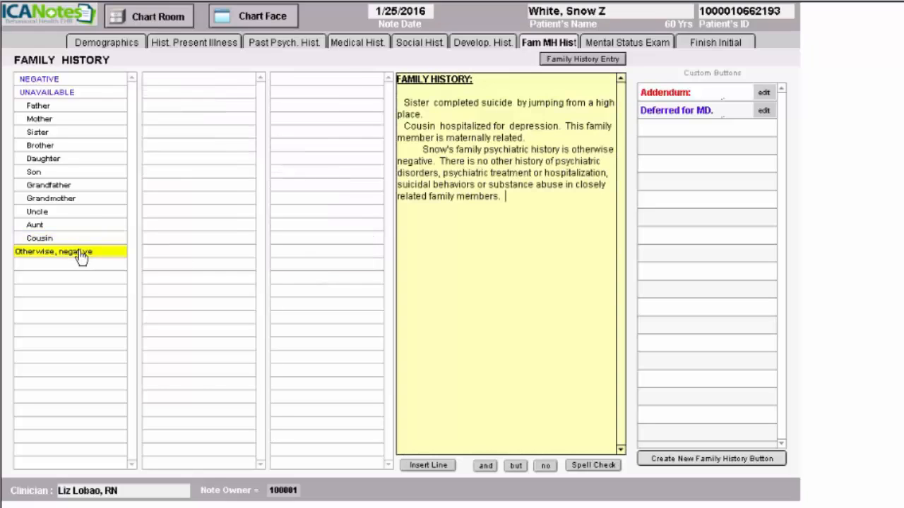
Document the patient's appearance in the mental status exam as glum, distracted, disheveled and unhappy.
{"action": "left_click", "coordinate": [628, 44]}
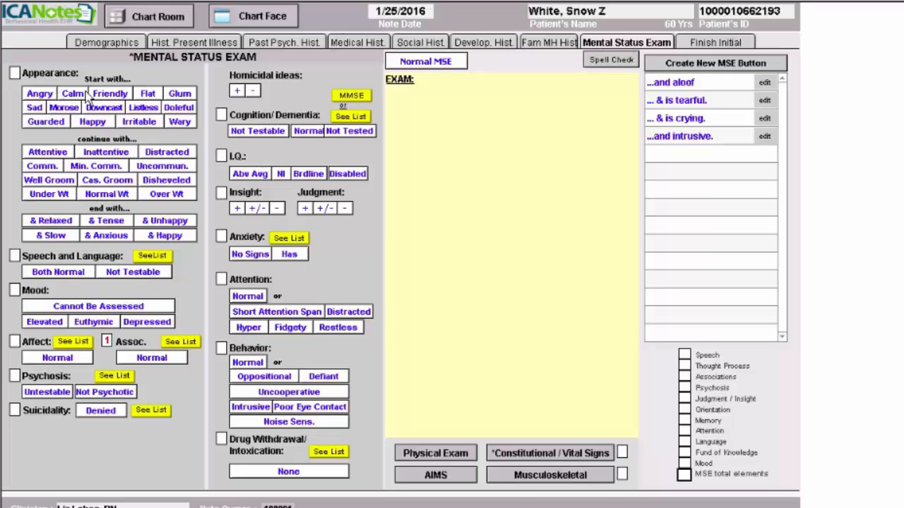
{"action": "left_click", "coordinate": [175, 95]}
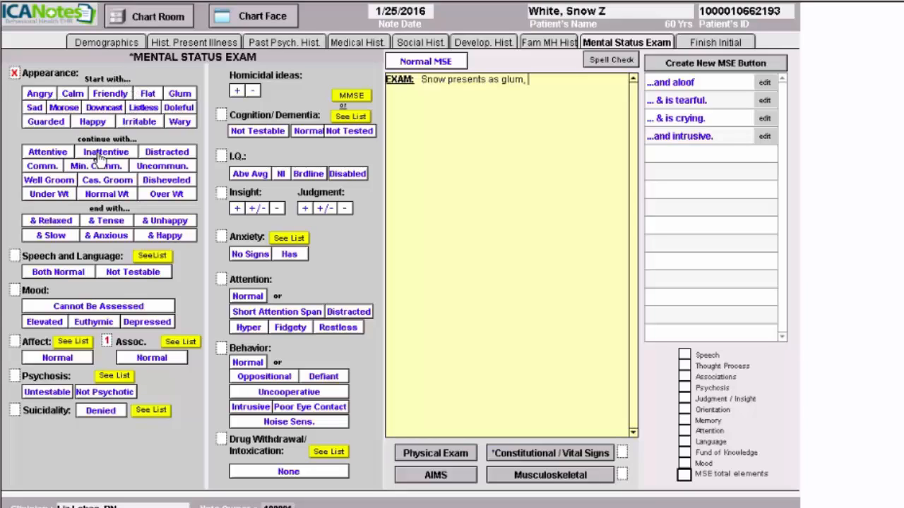
{"action": "left_click", "coordinate": [147, 156]}
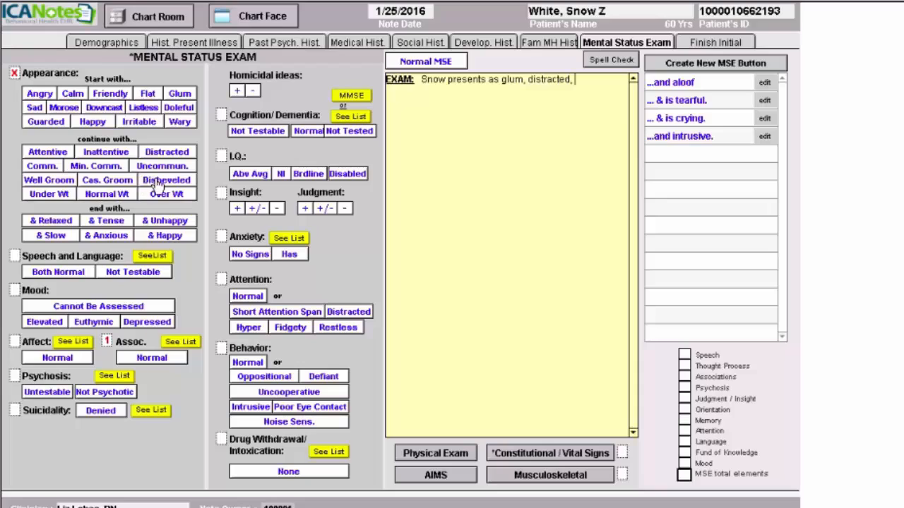
{"action": "left_click", "coordinate": [156, 181]}
{"action": "left_click", "coordinate": [164, 221]}
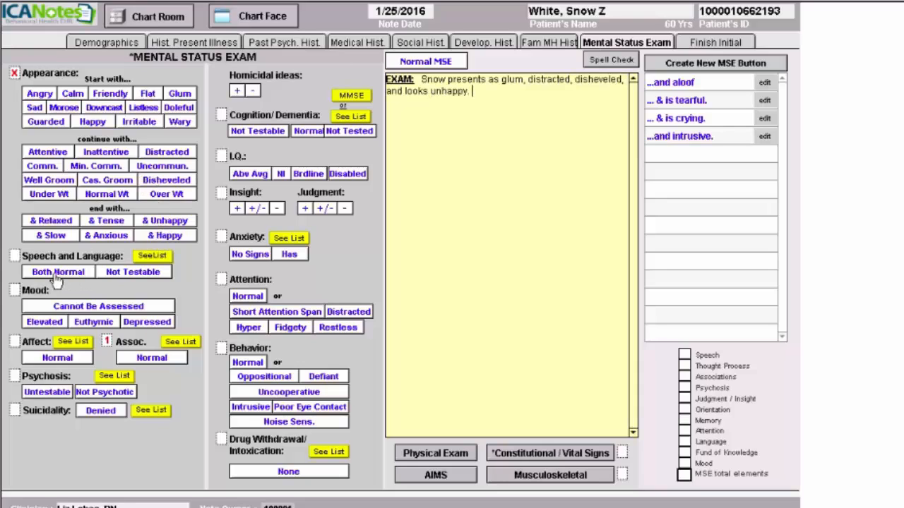
Document the speech as dysfluent with stuttering and the language skills as not tested in the mental status exam.
{"action": "left_click", "coordinate": [157, 260]}
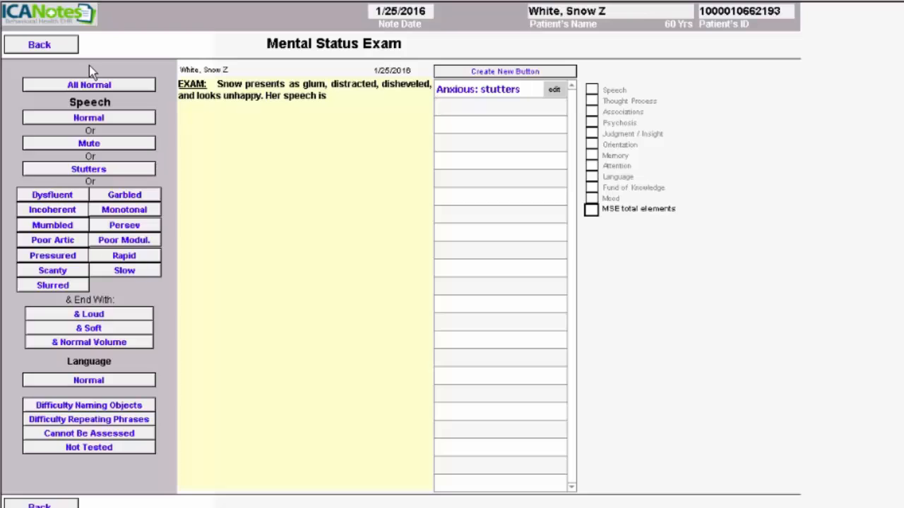
{"action": "left_click", "coordinate": [99, 172]}
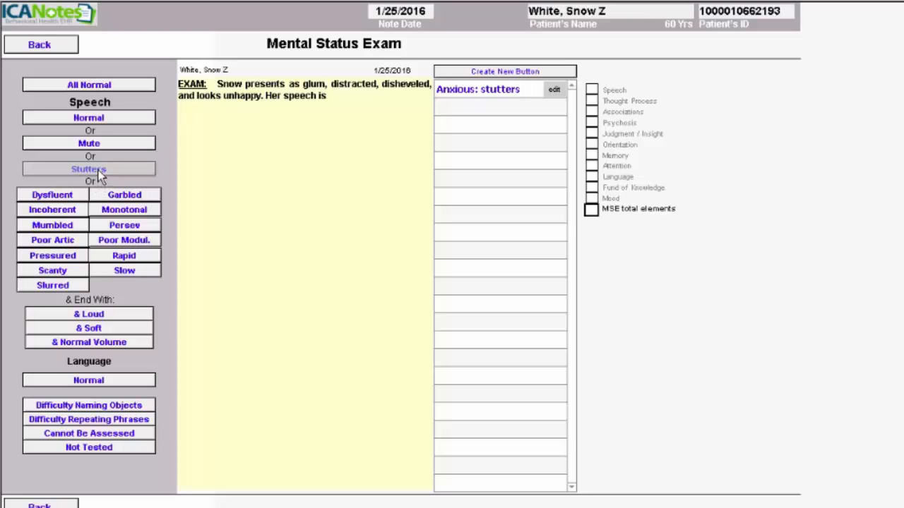
{"action": "left_click", "coordinate": [412, 114]}
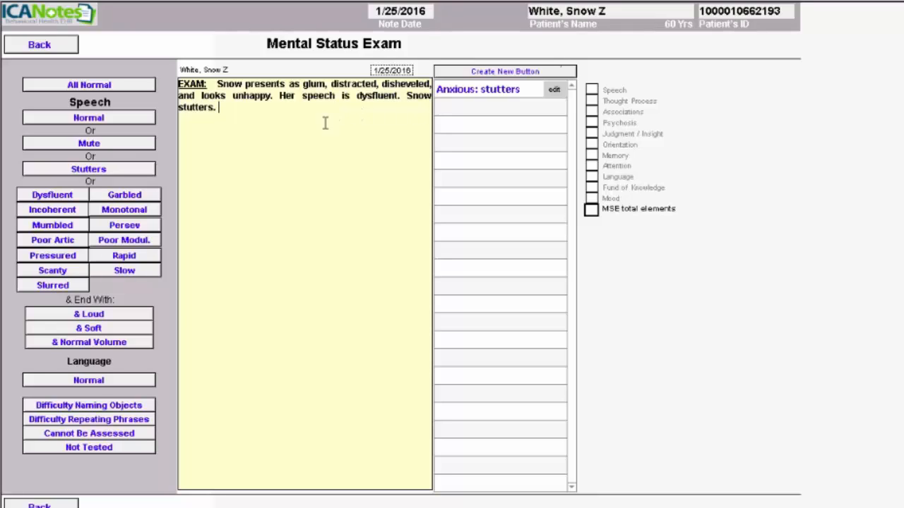
{"action": "left_click", "coordinate": [99, 453]}
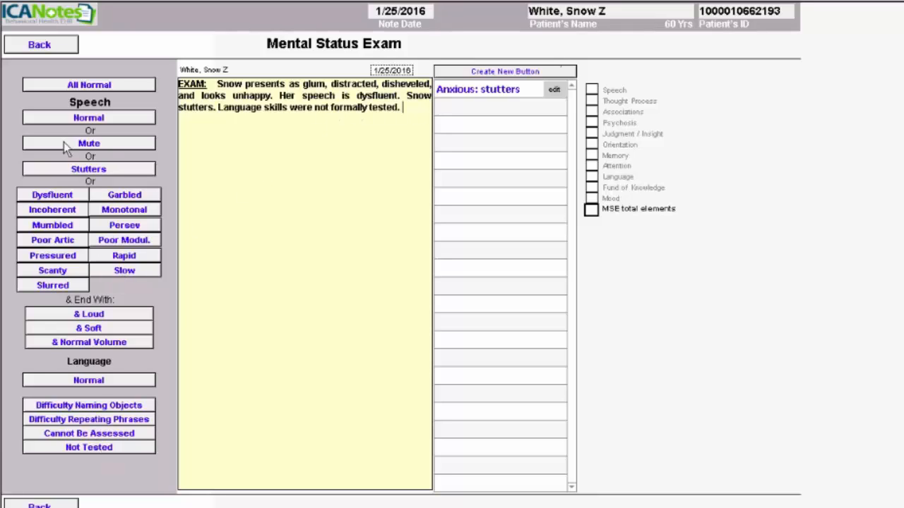
{"action": "left_click", "coordinate": [51, 45]}
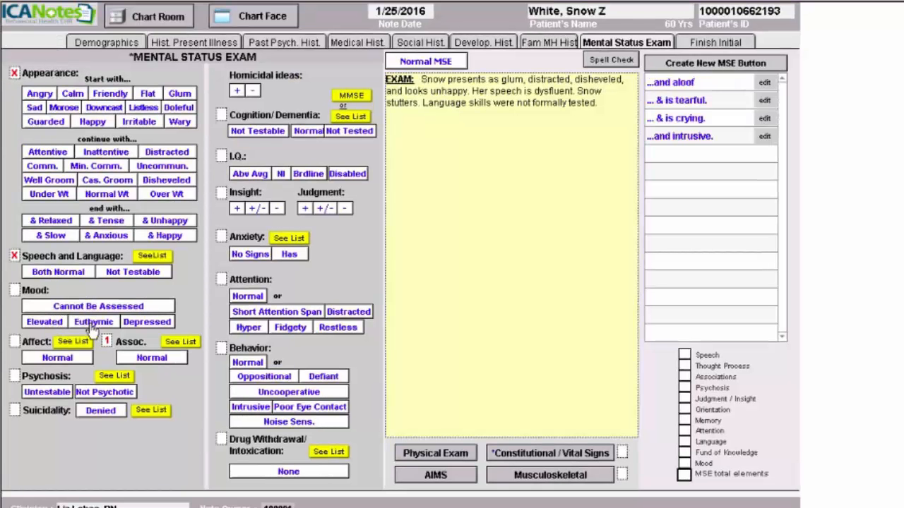
Document a depressed mood with moderate signs, sad demeanor, tears, slowed speech and thought, and no suicidal ideas.
{"action": "left_click", "coordinate": [144, 322]}
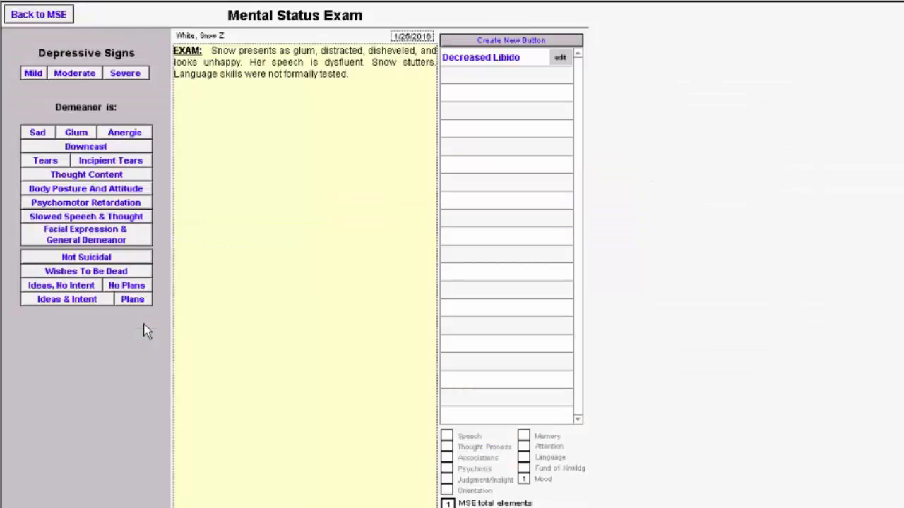
{"action": "left_click", "coordinate": [76, 78]}
{"action": "left_click", "coordinate": [46, 135]}
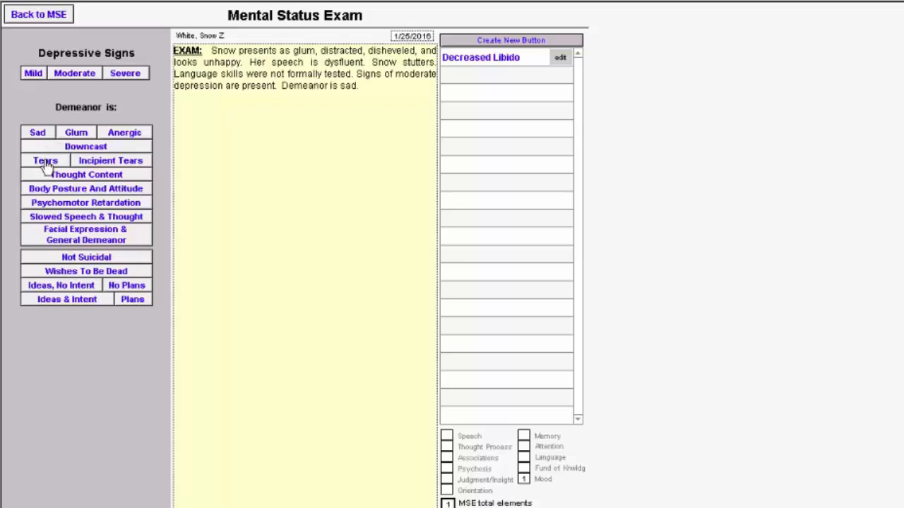
{"action": "left_click", "coordinate": [45, 162]}
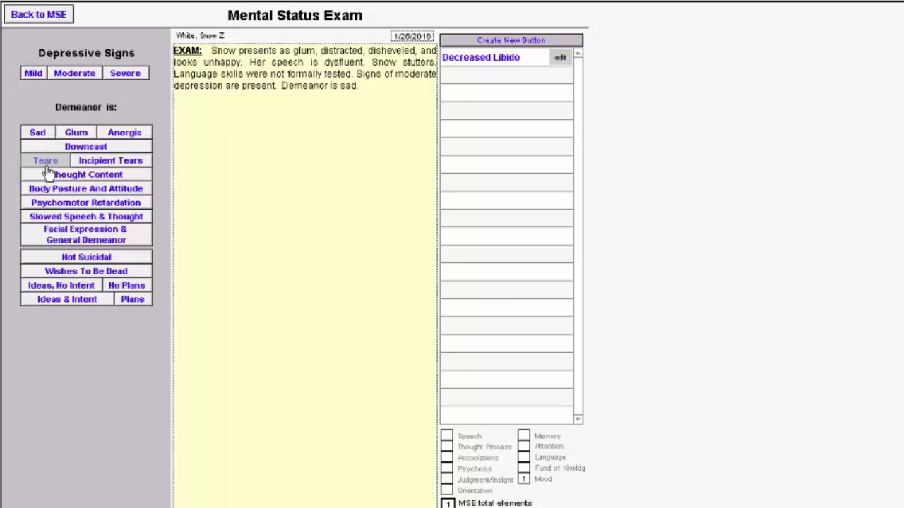
{"action": "left_click", "coordinate": [78, 217]}
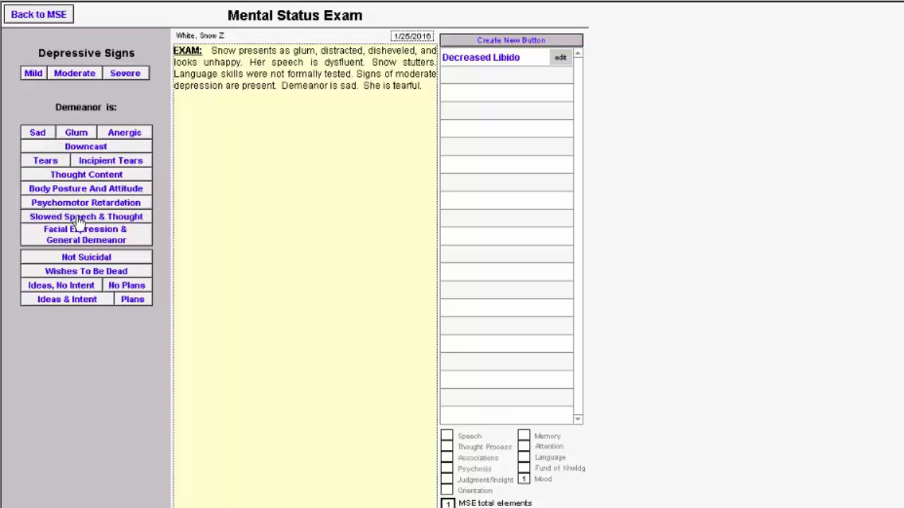
{"action": "left_click", "coordinate": [82, 260]}
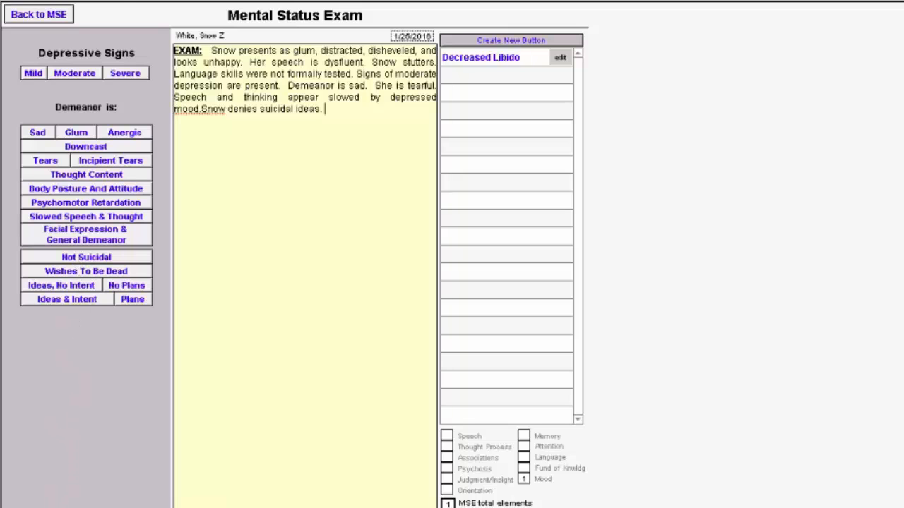
{"action": "left_click", "coordinate": [39, 15]}
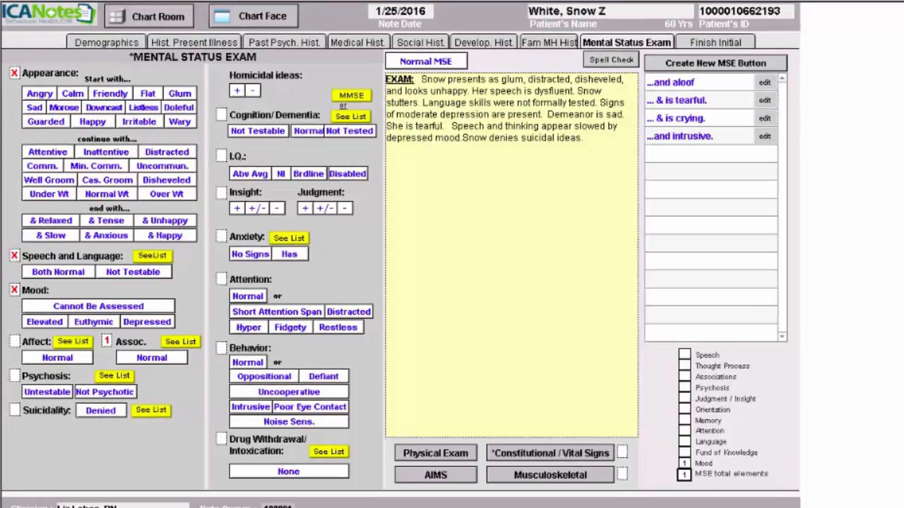
Document the affect as blunted with staring at the floor, and insert the missing space after "depressed mood." in the exam text.
{"action": "left_click", "coordinate": [73, 342]}
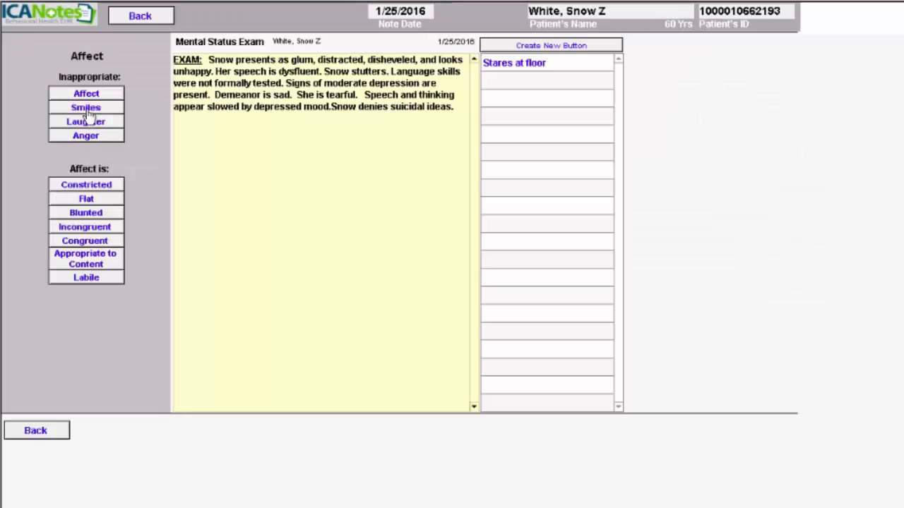
{"action": "left_click", "coordinate": [87, 213]}
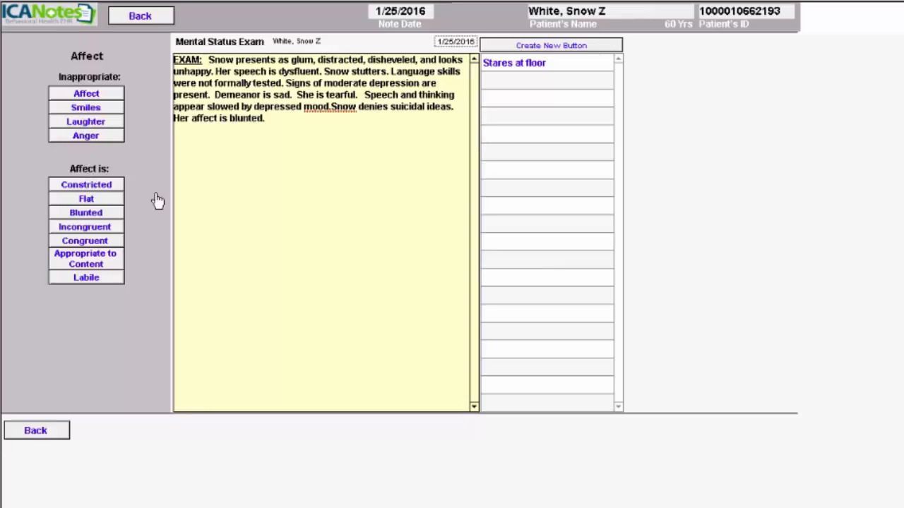
{"action": "left_click", "coordinate": [519, 70]}
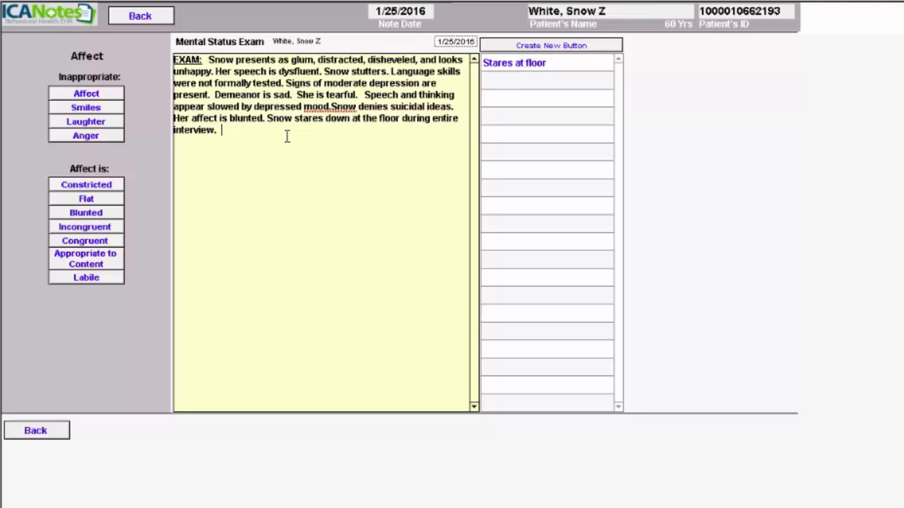
{"action": "left_click", "coordinate": [331, 106]}
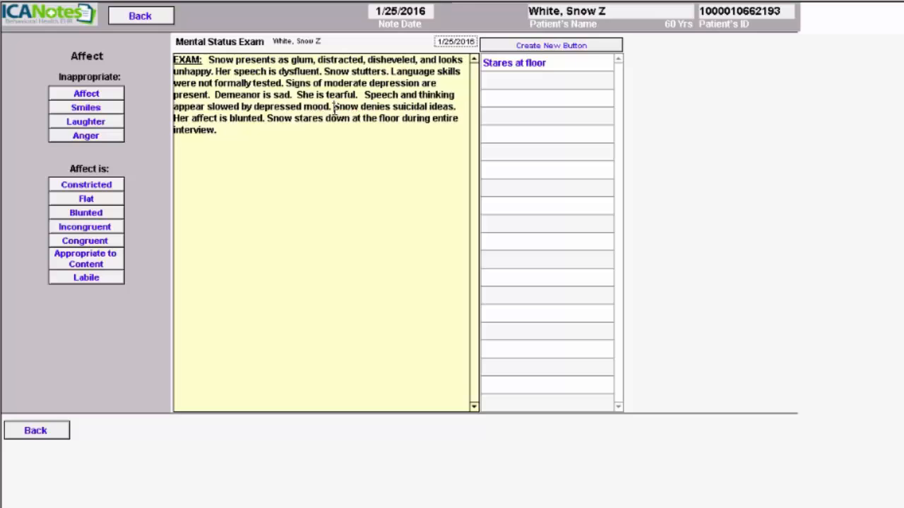
{"action": "left_click", "coordinate": [139, 16]}
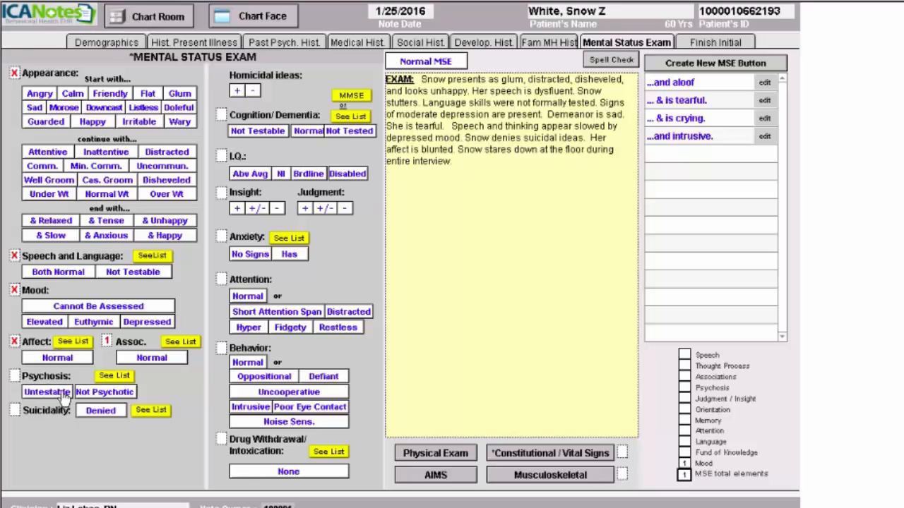
Record the psychosis finding in the mental status exam as Not Psychotic.
{"action": "left_click", "coordinate": [101, 394]}
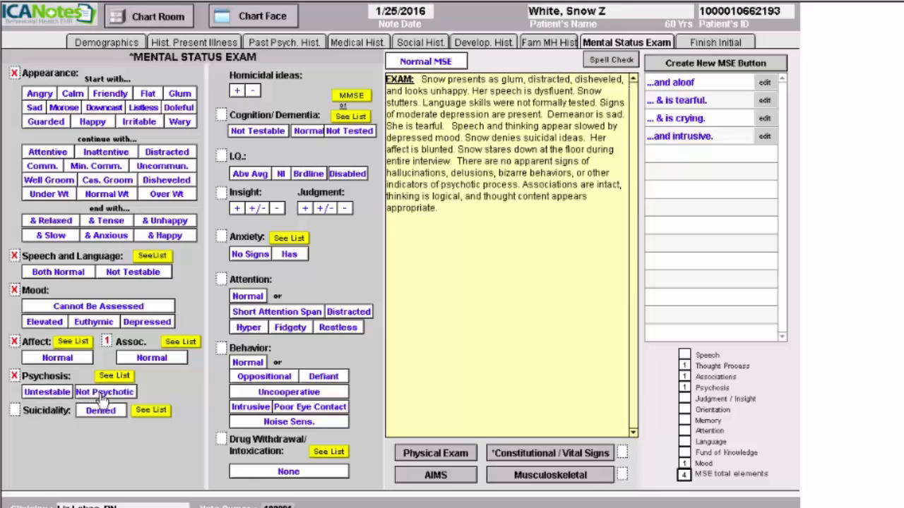
Record suicidal and homicidal ideas as denied, insight as fair (+/-), and judgment as intact (+) in the mental status exam.
{"action": "left_click", "coordinate": [101, 414]}
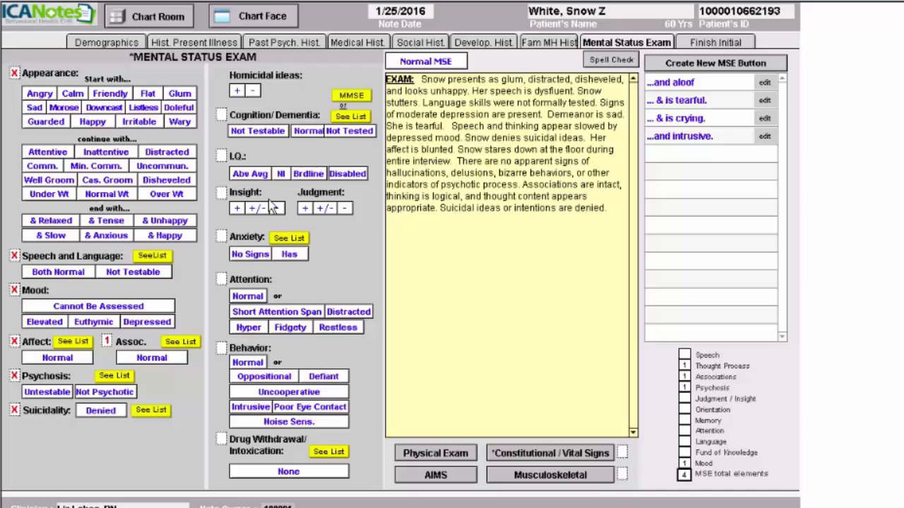
{"action": "left_click", "coordinate": [252, 90]}
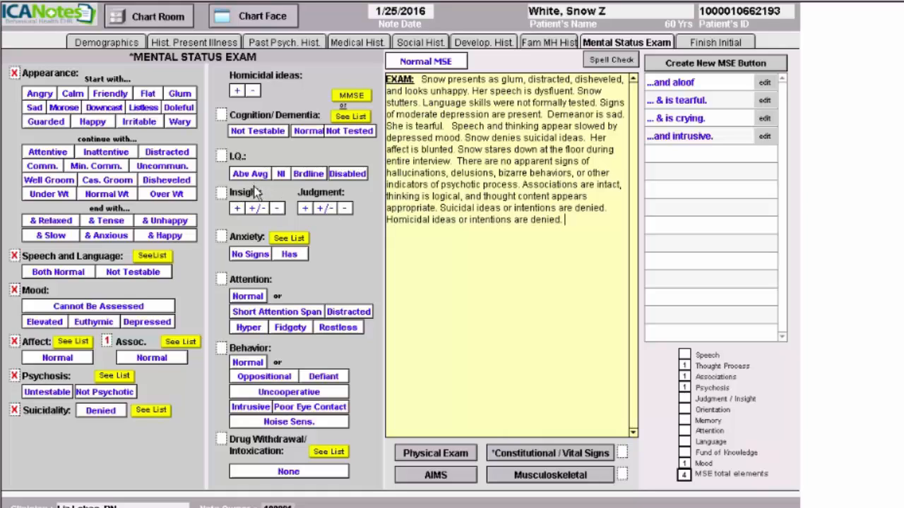
{"action": "left_click", "coordinate": [255, 208]}
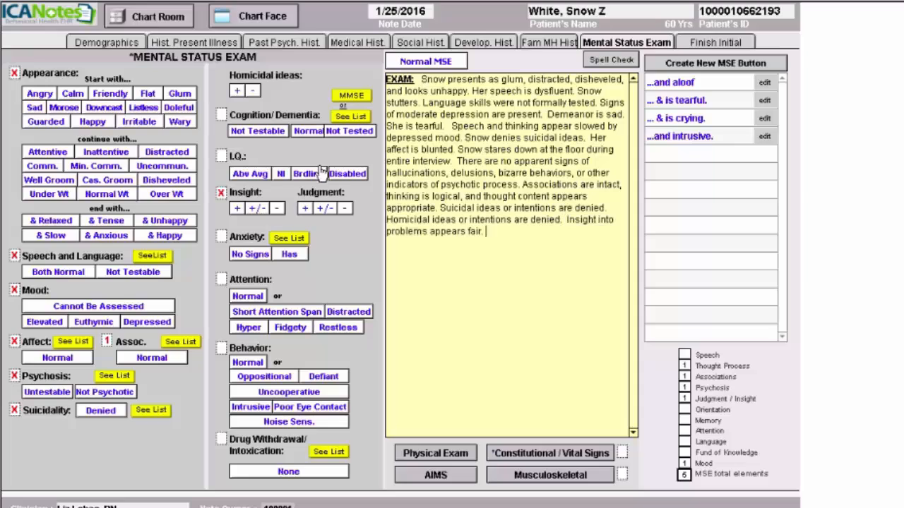
{"action": "left_click", "coordinate": [303, 209]}
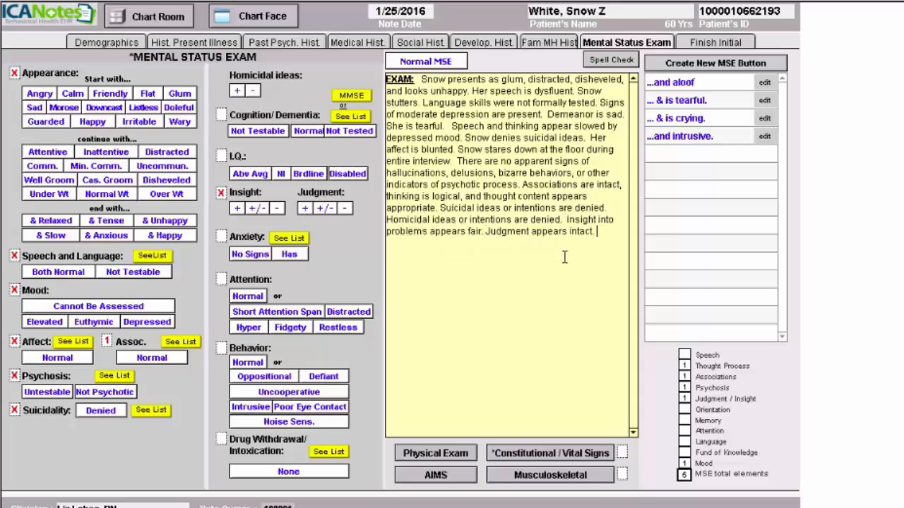
Document signs of anxiety in the exam, with anxiety present as evidenced by a startle response.
{"action": "left_click", "coordinate": [288, 256]}
{"action": "left_click", "coordinate": [290, 240]}
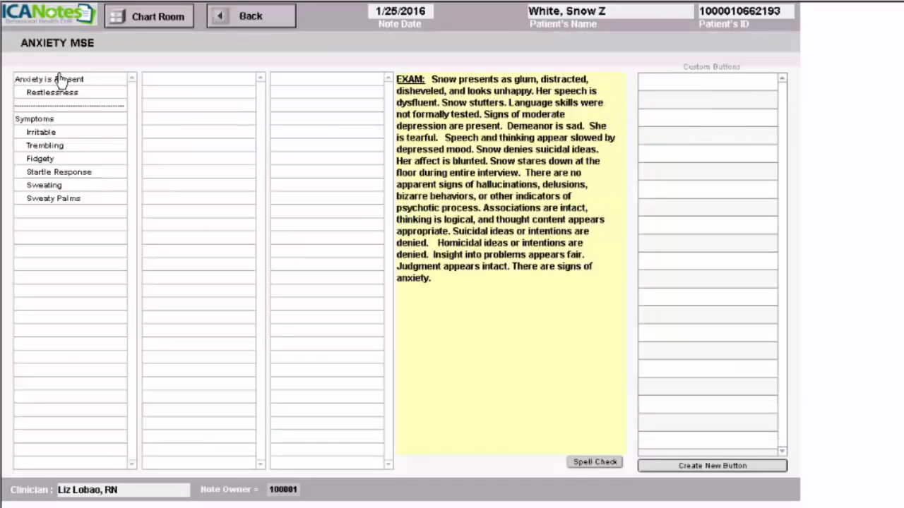
{"action": "left_click", "coordinate": [61, 82]}
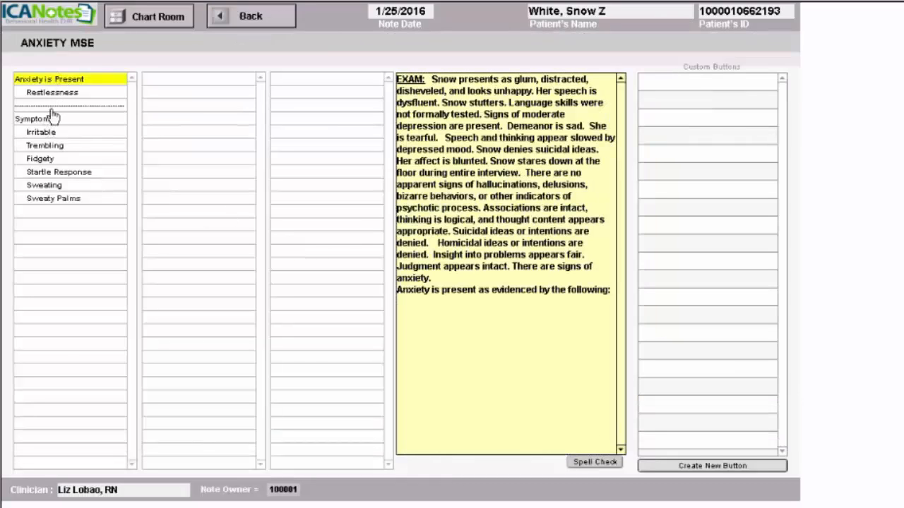
{"action": "left_click", "coordinate": [59, 174]}
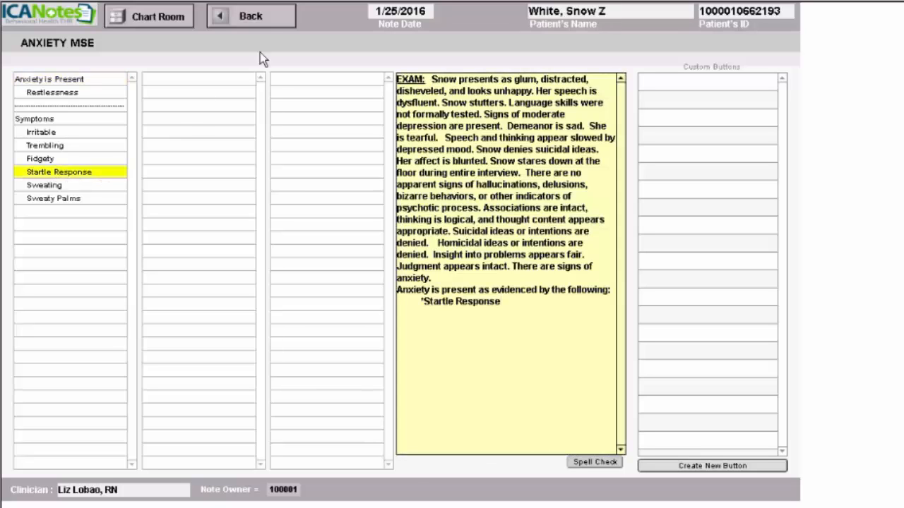
{"action": "left_click", "coordinate": [267, 23]}
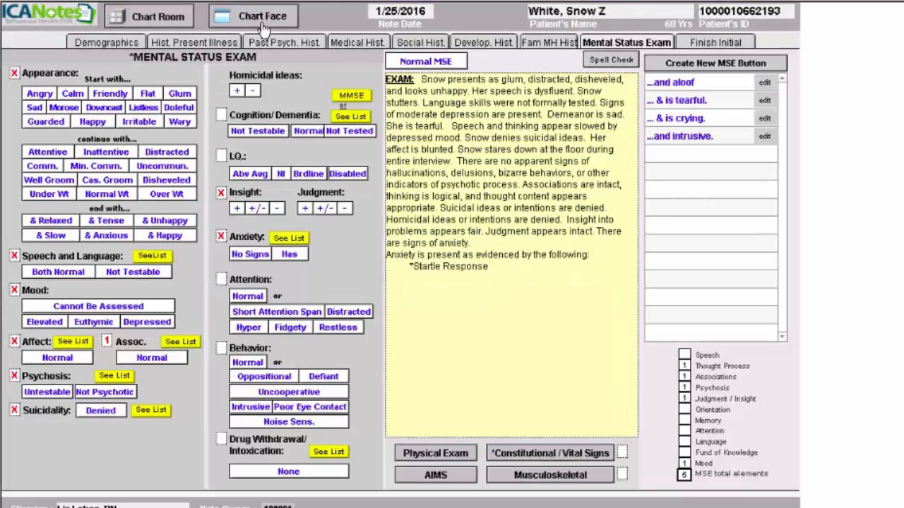
Record attention as distracted, behavior as normal, and drug withdrawal or intoxication as none.
{"action": "left_click", "coordinate": [338, 315]}
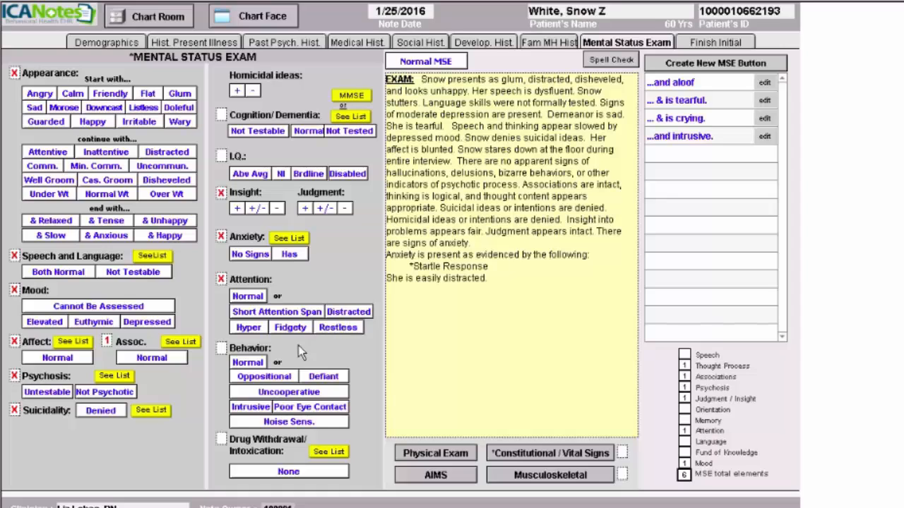
{"action": "left_click", "coordinate": [253, 364]}
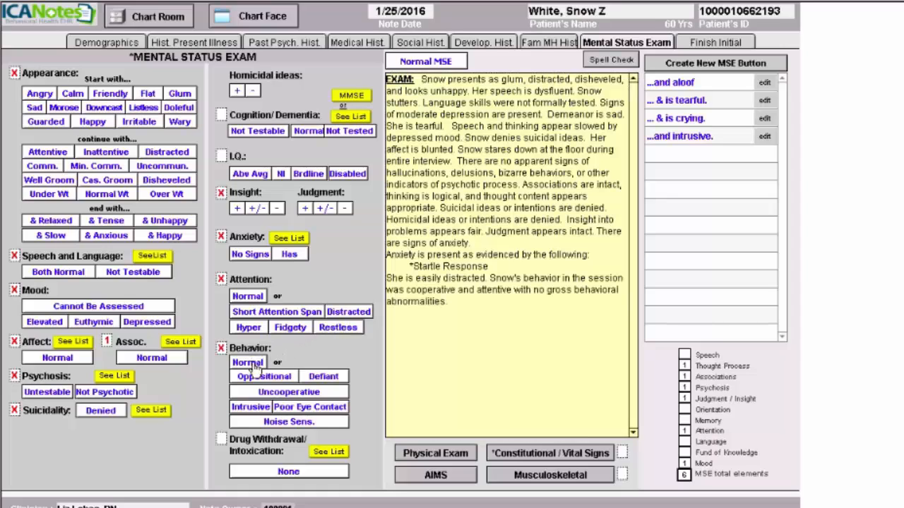
{"action": "left_click", "coordinate": [290, 474]}
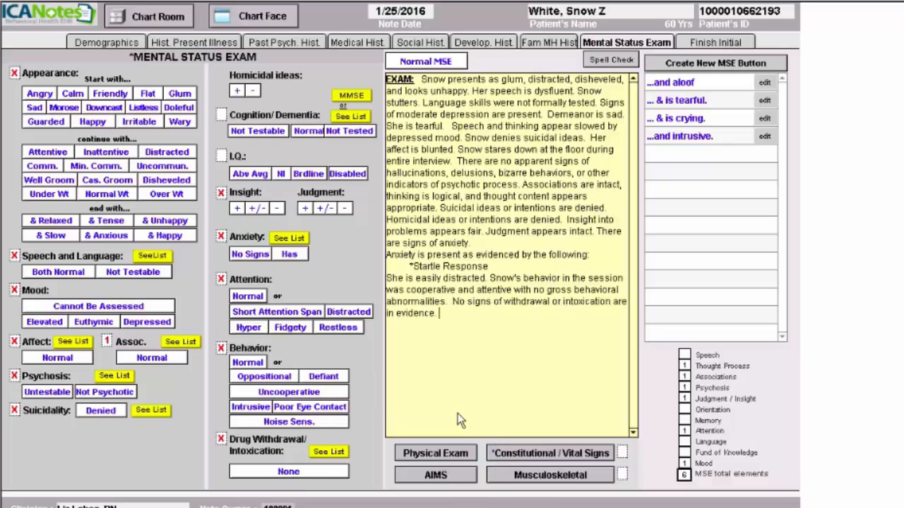
Go to the Finish Initial section and add the Clinic/Out Patient disposition to the instructions and recommendations.
{"action": "left_click", "coordinate": [715, 44]}
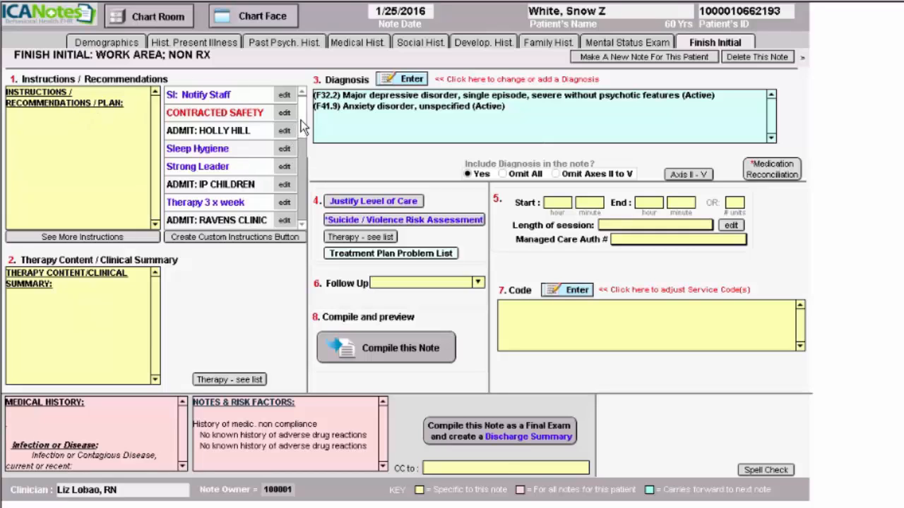
{"action": "left_click_drag", "start_coordinate": [302, 138], "coordinate": [301, 81]}
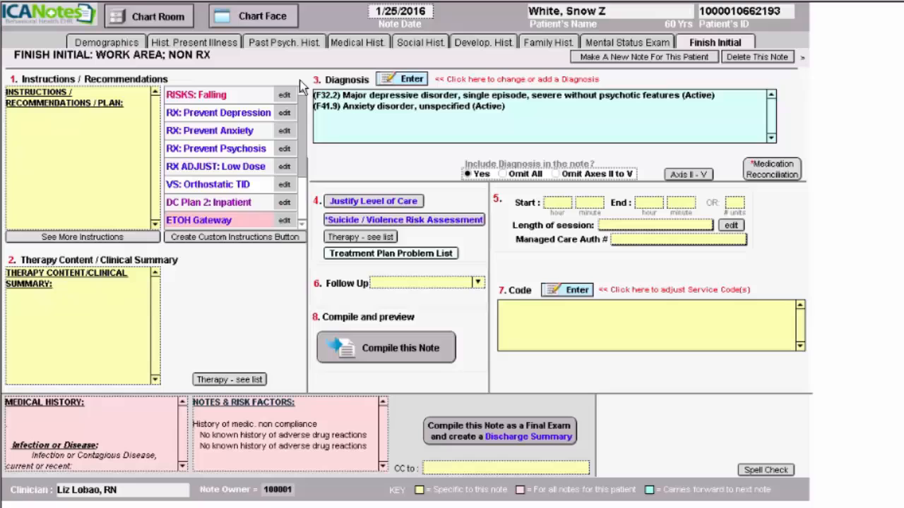
{"action": "left_click", "coordinate": [82, 237]}
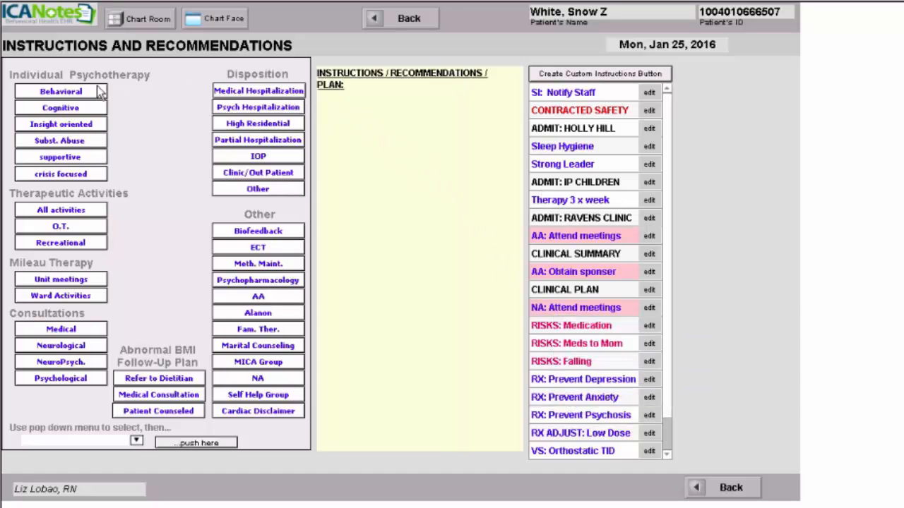
{"action": "left_click", "coordinate": [353, 89]}
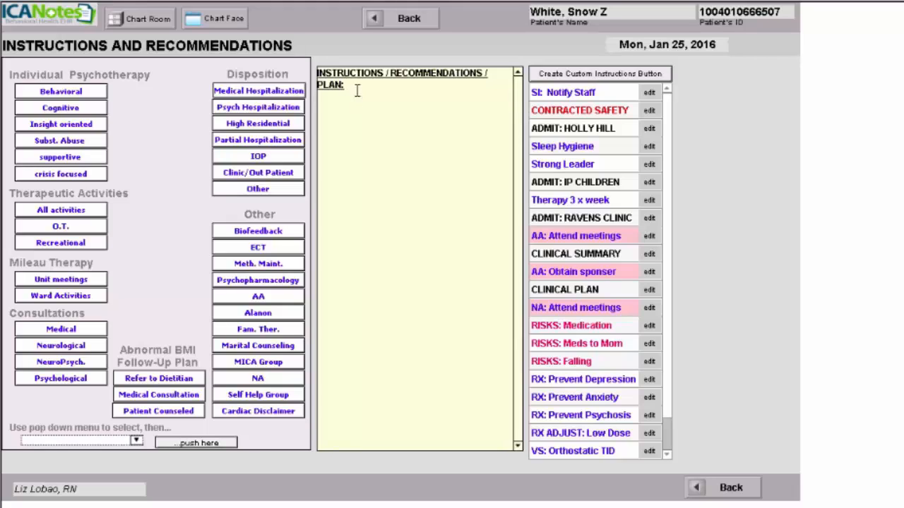
{"action": "left_click", "coordinate": [265, 179]}
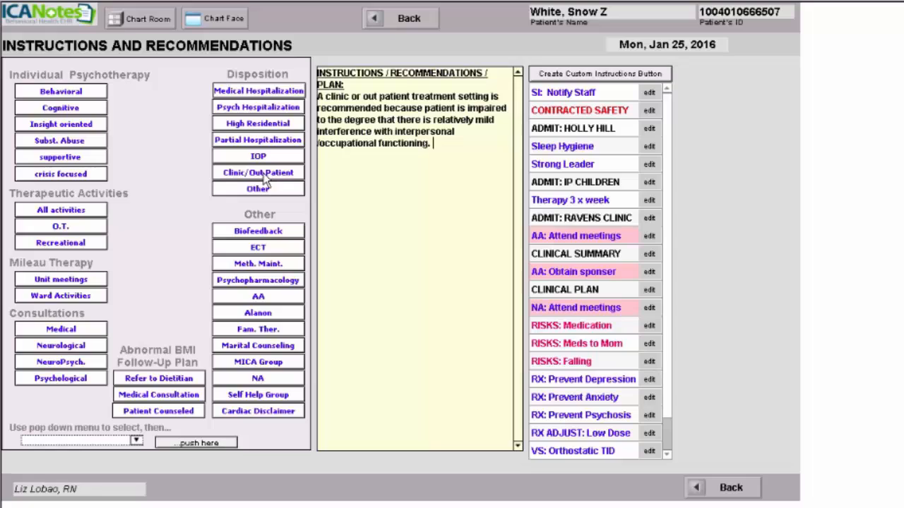
{"action": "left_click", "coordinate": [254, 108]}
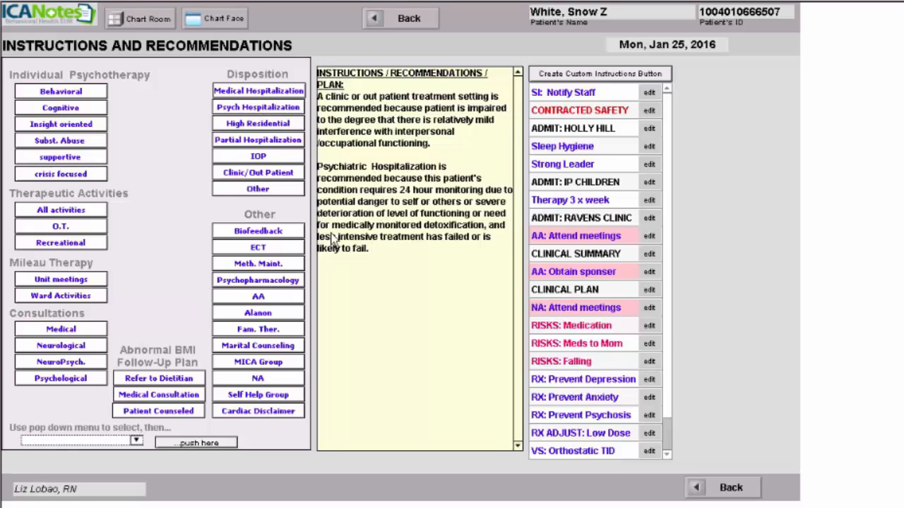
{"action": "left_click_drag", "start_coordinate": [371, 248], "coordinate": [297, 178]}
{"action": "key", "text": "Delete"}
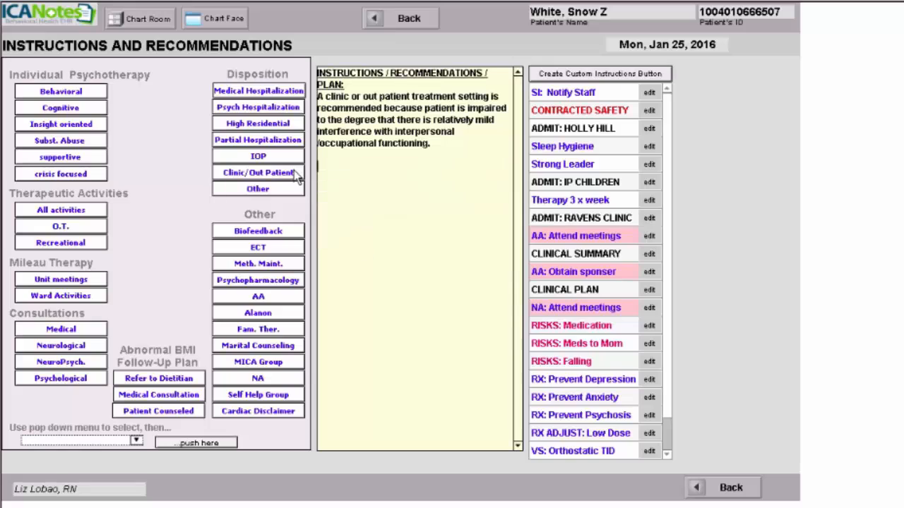
Add crisis focused therapy, supportive therapy and the contracted safety statement to the plan, remove the extra blank lines, and return to the work area.
{"action": "left_click", "coordinate": [60, 175]}
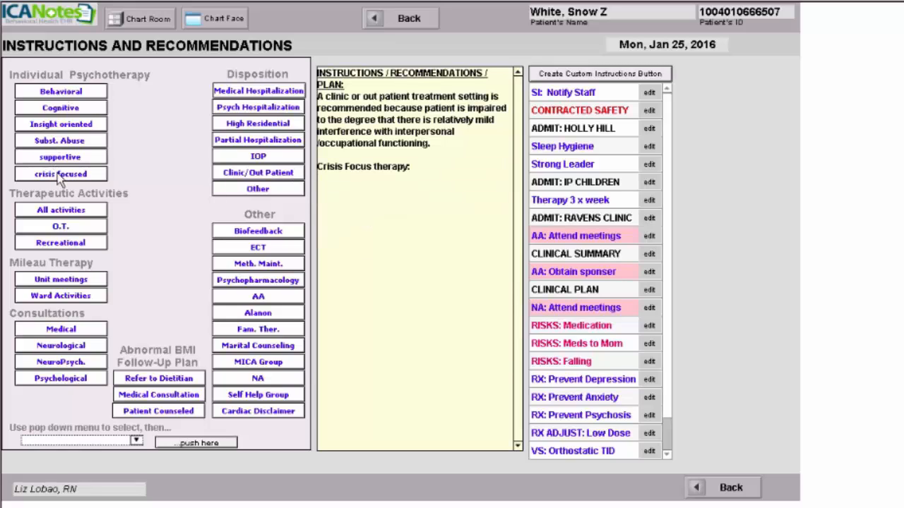
{"action": "left_click", "coordinate": [59, 158]}
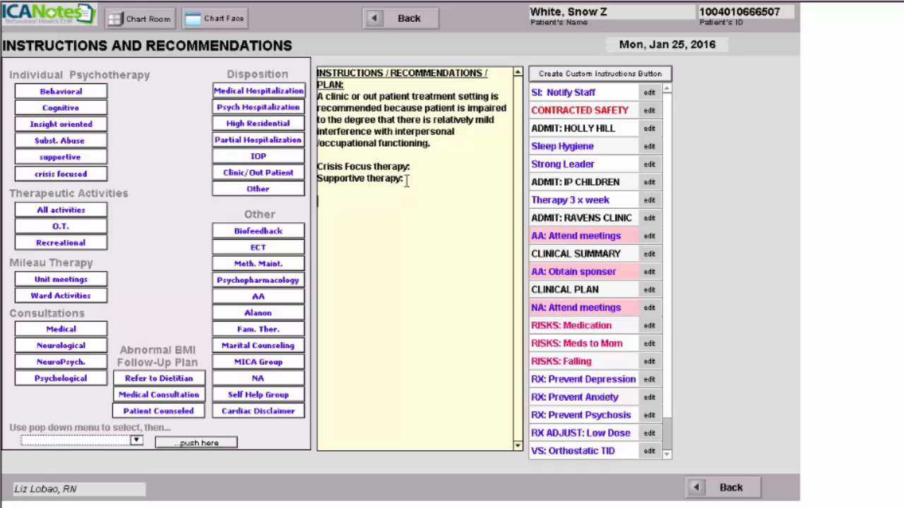
{"action": "left_click", "coordinate": [571, 114]}
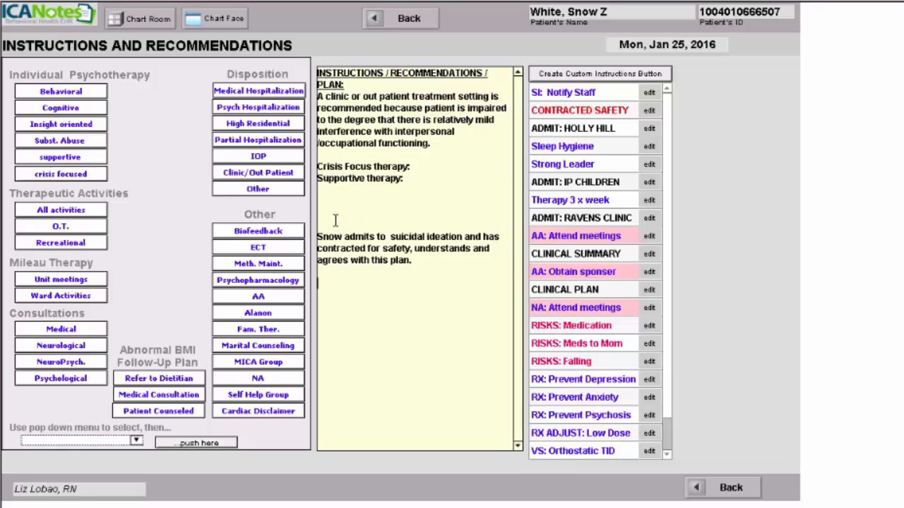
{"action": "key", "text": "BackSpace"}
{"action": "key", "text": "BackSpace"}
{"action": "key", "text": "BackSpace"}
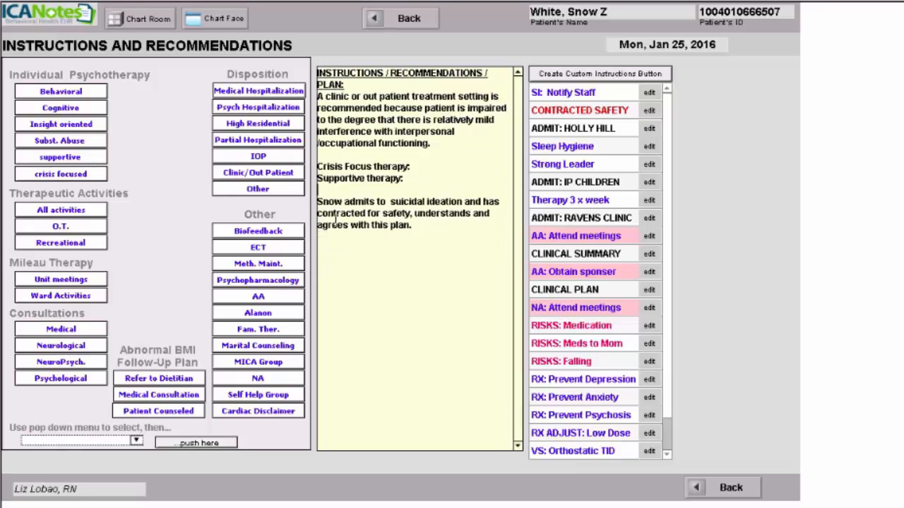
{"action": "left_click", "coordinate": [414, 25]}
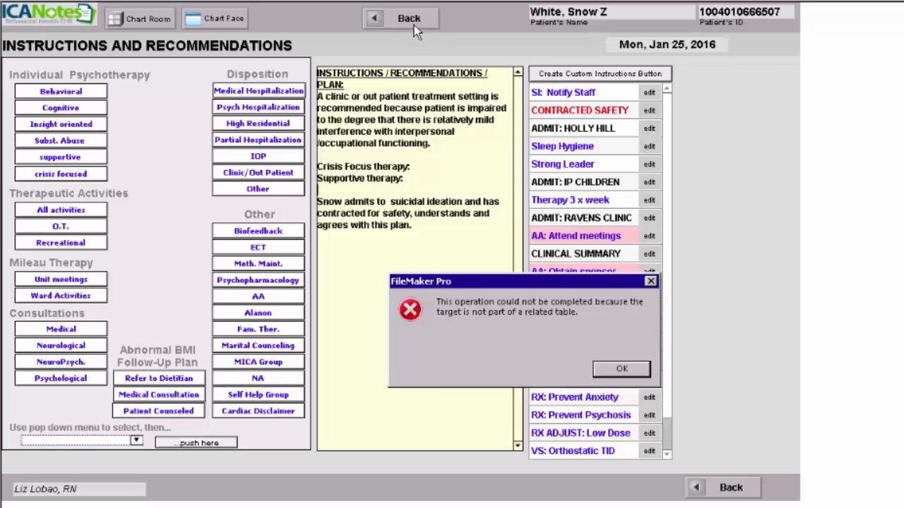
{"action": "left_click", "coordinate": [621, 373]}
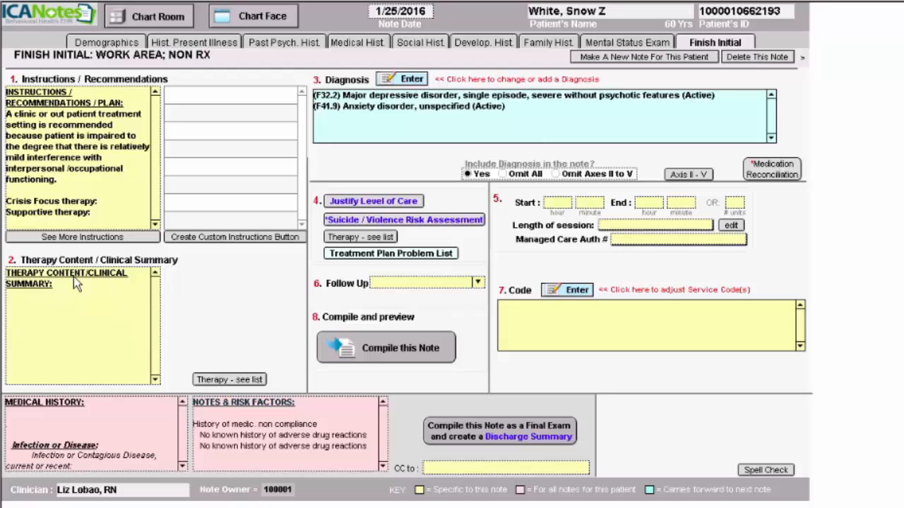
Delete the empty lines below the Medical History heading and review the rest of the medical history text.
{"action": "left_click", "coordinate": [35, 434]}
{"action": "key", "text": "Delete"}
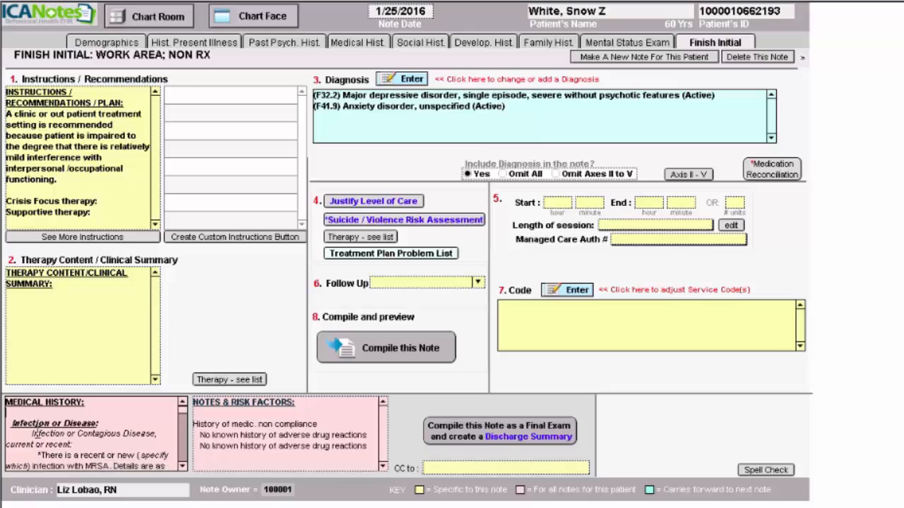
{"action": "key", "text": "Delete"}
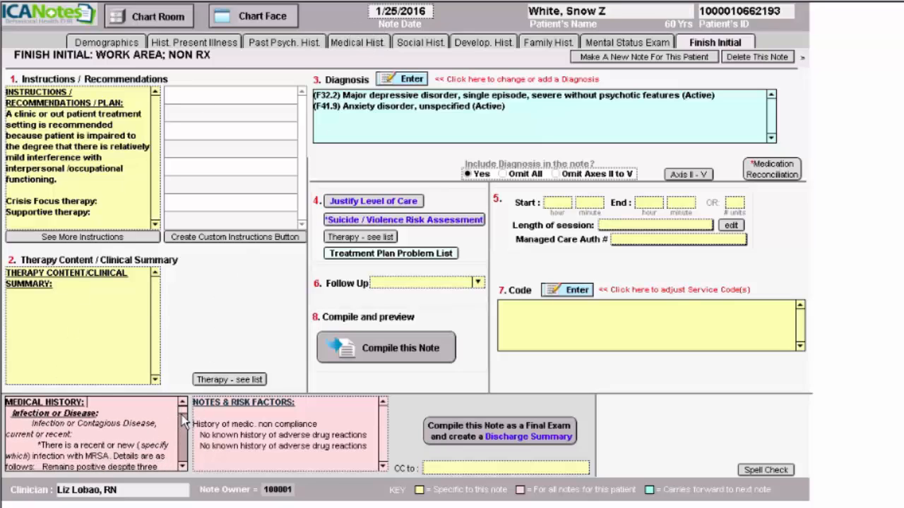
{"action": "scroll", "coordinate": [183, 418], "scroll_direction": "down", "scroll_amount": 8}
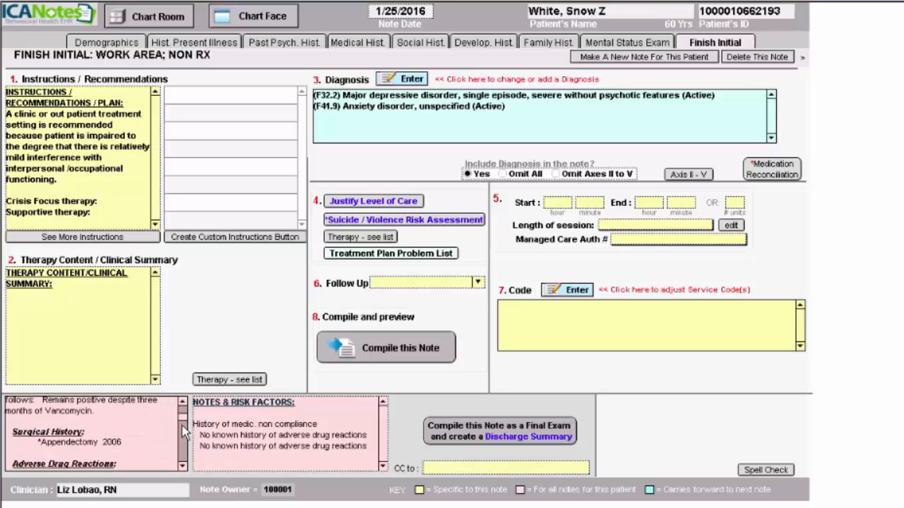
{"action": "scroll", "coordinate": [183, 455], "scroll_direction": "down", "scroll_amount": 6}
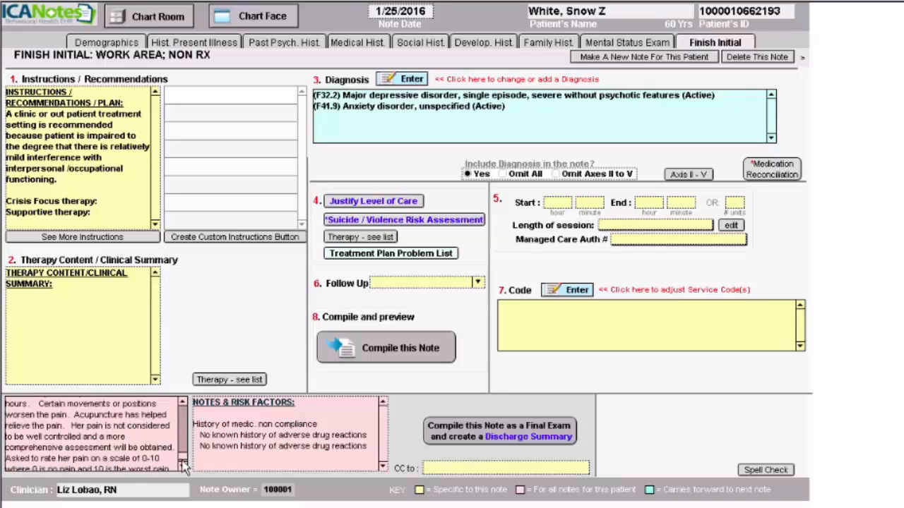
{"action": "scroll", "coordinate": [185, 409], "scroll_direction": "up", "scroll_amount": 8}
{"action": "scroll", "coordinate": [185, 408], "scroll_direction": "up", "scroll_amount": 2}
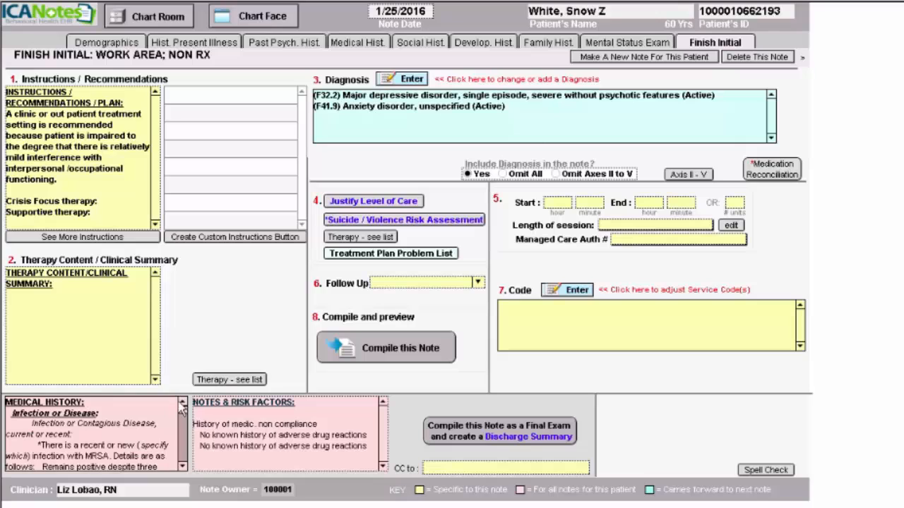
Remove the duplicate adverse drug reactions line and the indentation in Notes & Risk Factors, and add "History of cutting when anxious.".
{"action": "left_click_drag", "start_coordinate": [368, 445], "coordinate": [199, 452]}
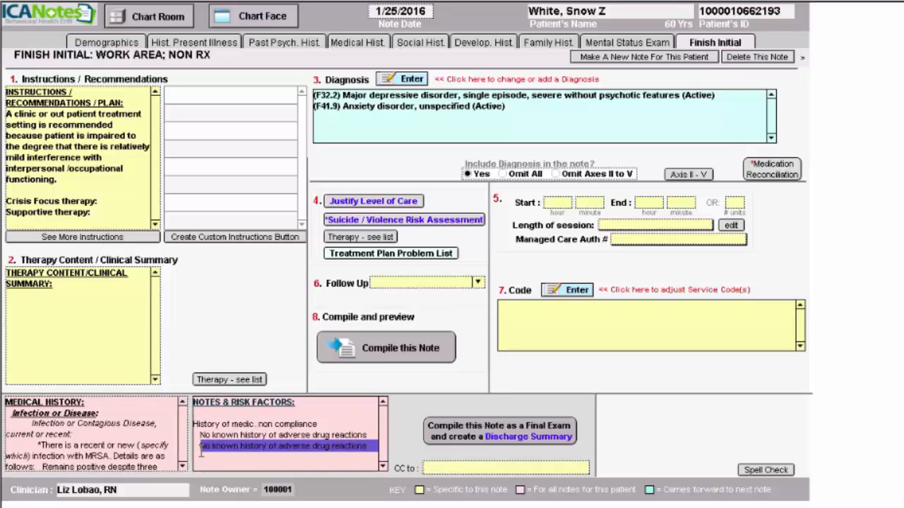
{"action": "key", "text": "Delete"}
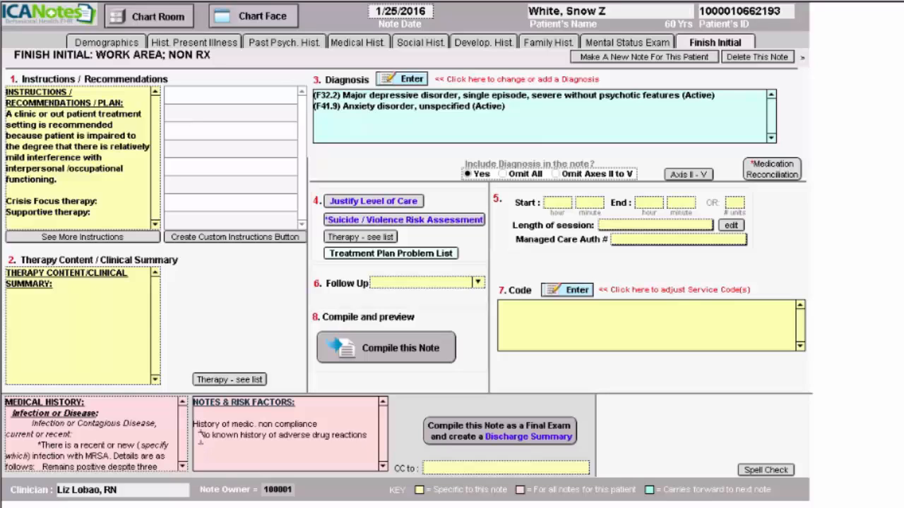
{"action": "key", "text": "BackSpace"}
{"action": "key", "text": "BackSpace"}
{"action": "key", "text": "BackSpace"}
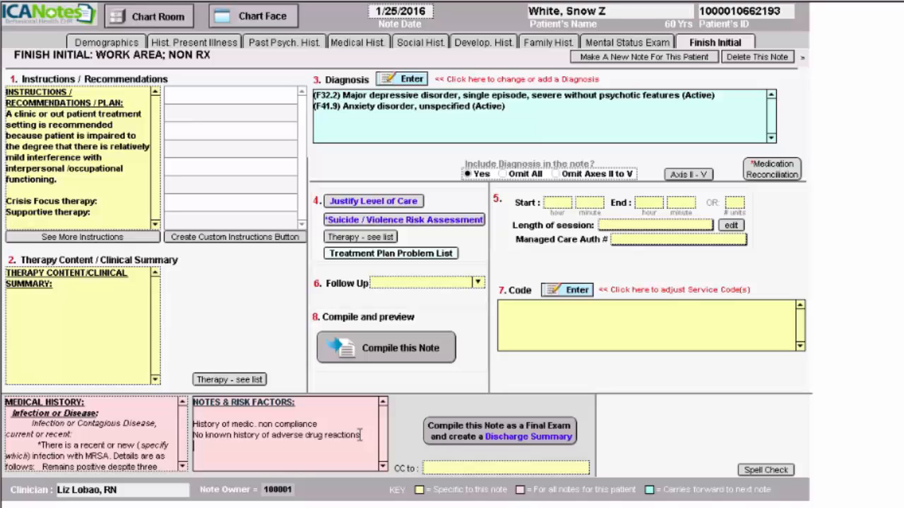
{"action": "type", "text": "ory of cutting when "}
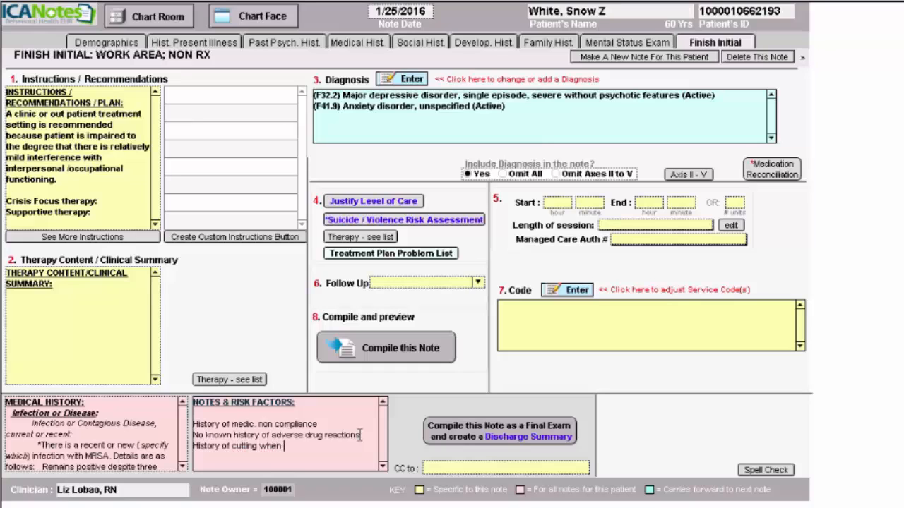
{"action": "type", "text": "anxious."}
Open the Suicide/Violence Risk Assessment and delete the Therapy Content/Clinical Summary heading with the blank line below it.
{"action": "left_click", "coordinate": [386, 223]}
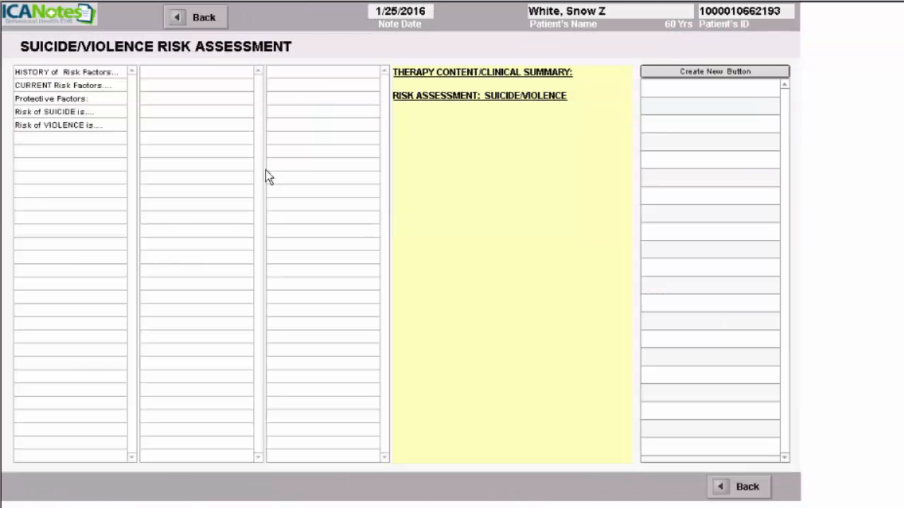
{"action": "left_click", "coordinate": [581, 83]}
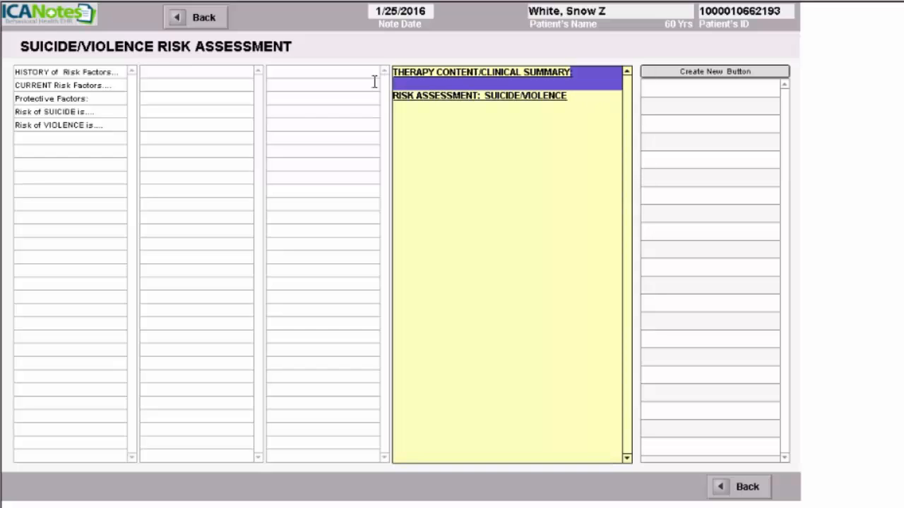
{"action": "key", "text": "Delete"}
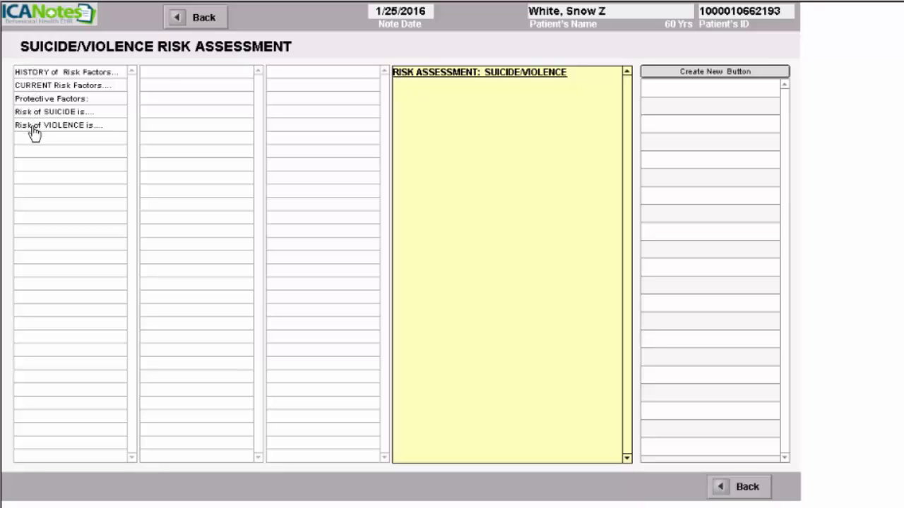
Add a history of risk factors to the assessment: a suicidal family member with a completed suicide.
{"action": "left_click", "coordinate": [41, 75]}
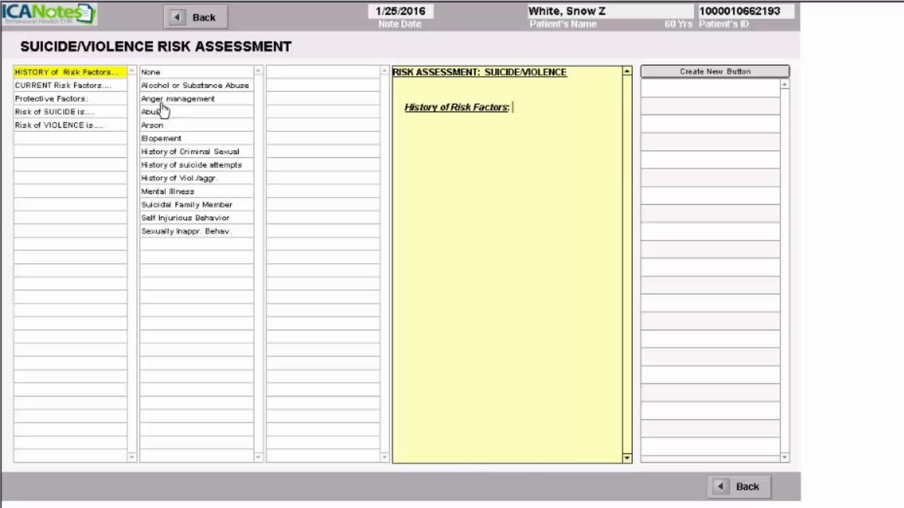
{"action": "left_click", "coordinate": [161, 205]}
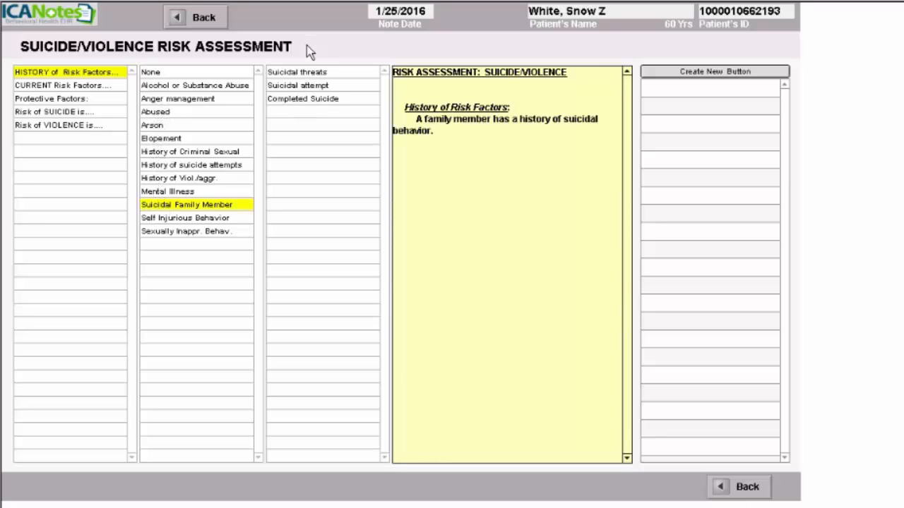
{"action": "left_click", "coordinate": [309, 100]}
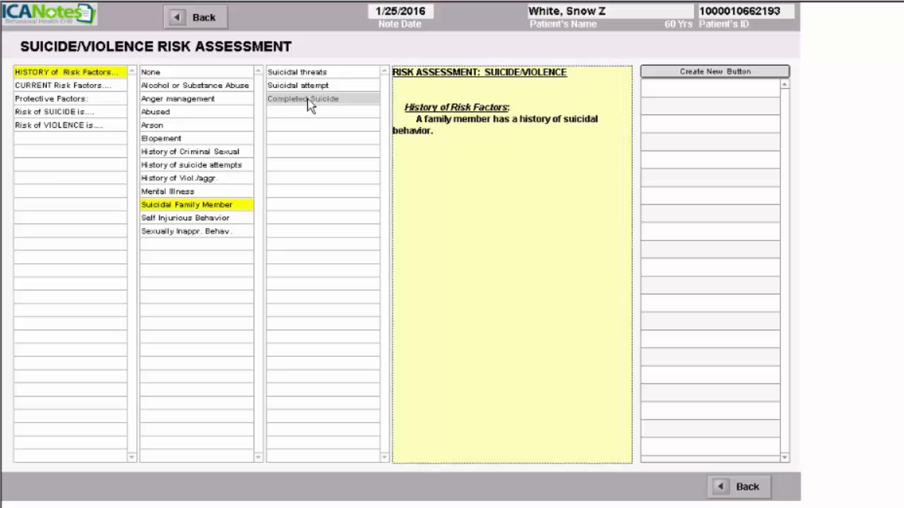
Document the current risk factors as lethal weapons access, periodic suicidal ideas without intent, and wishes only.
{"action": "left_click", "coordinate": [75, 86]}
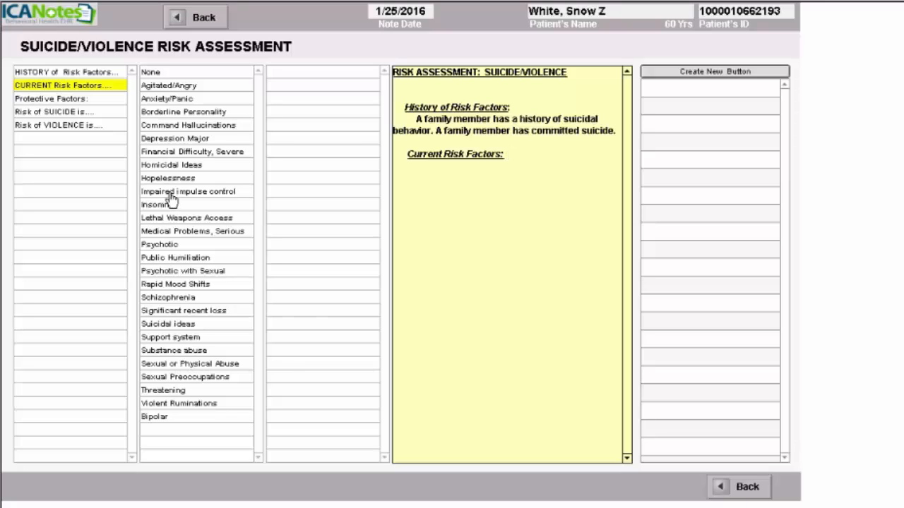
{"action": "left_click", "coordinate": [172, 220]}
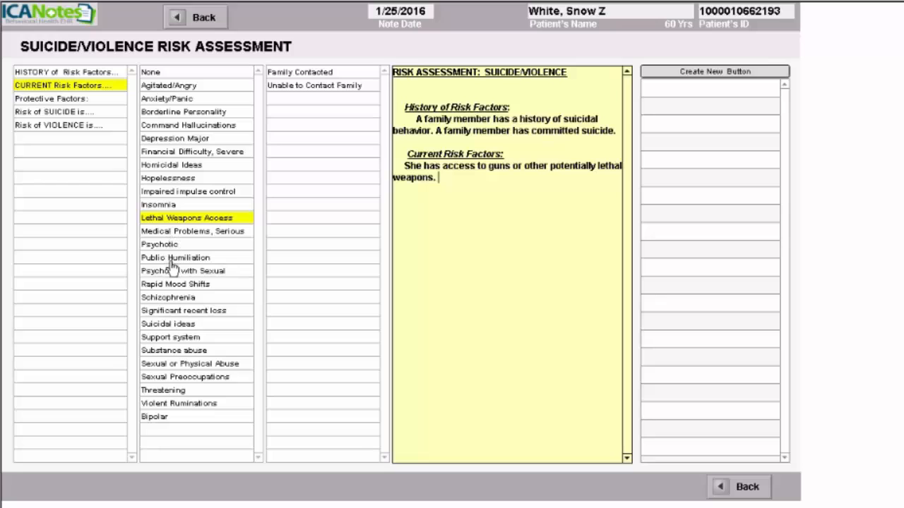
{"action": "left_click", "coordinate": [173, 327]}
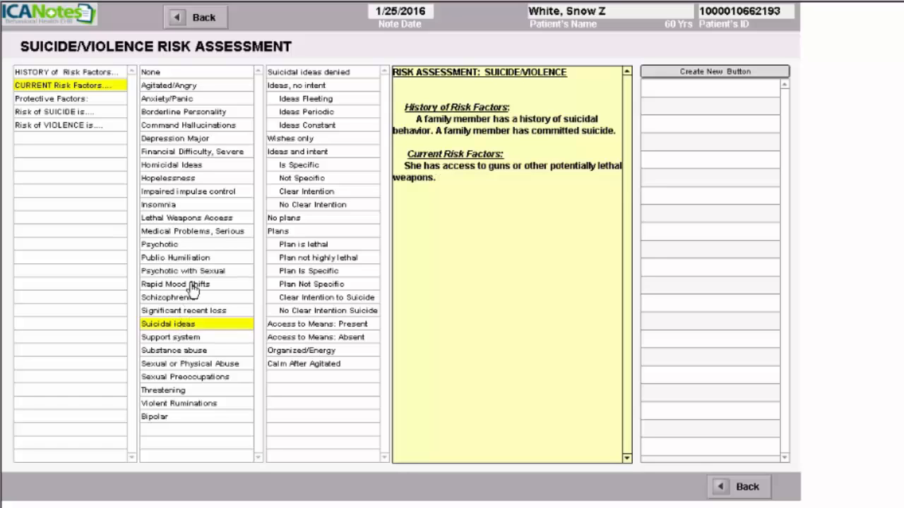
{"action": "left_click", "coordinate": [311, 113]}
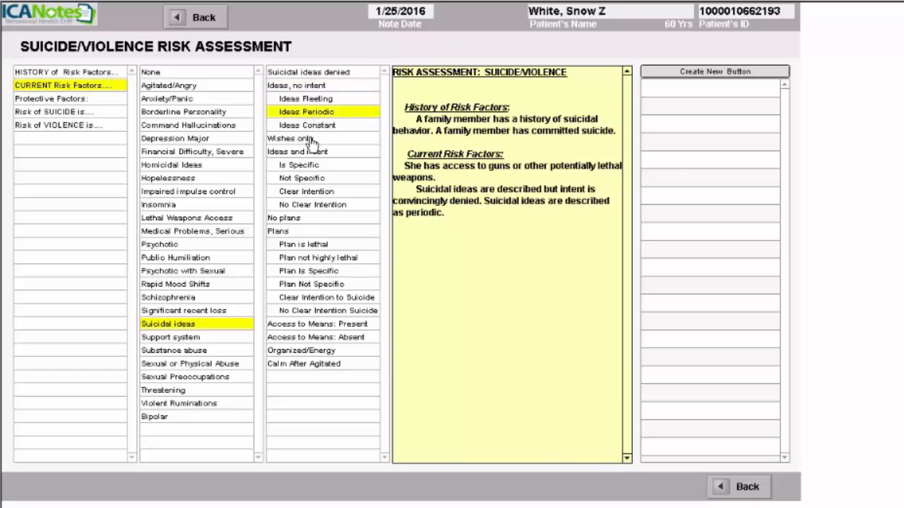
{"action": "left_click", "coordinate": [310, 140]}
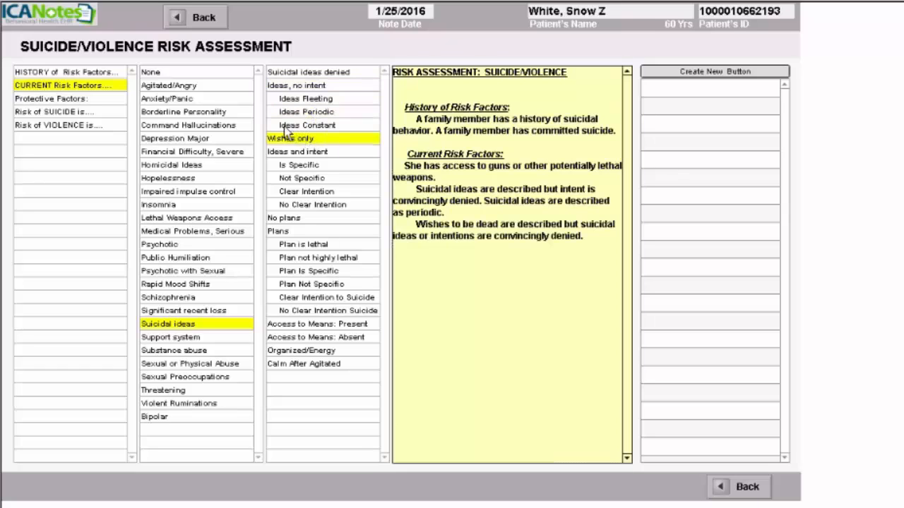
Add family support and responsibility to children as protective factors in the risk assessment.
{"action": "left_click", "coordinate": [78, 101]}
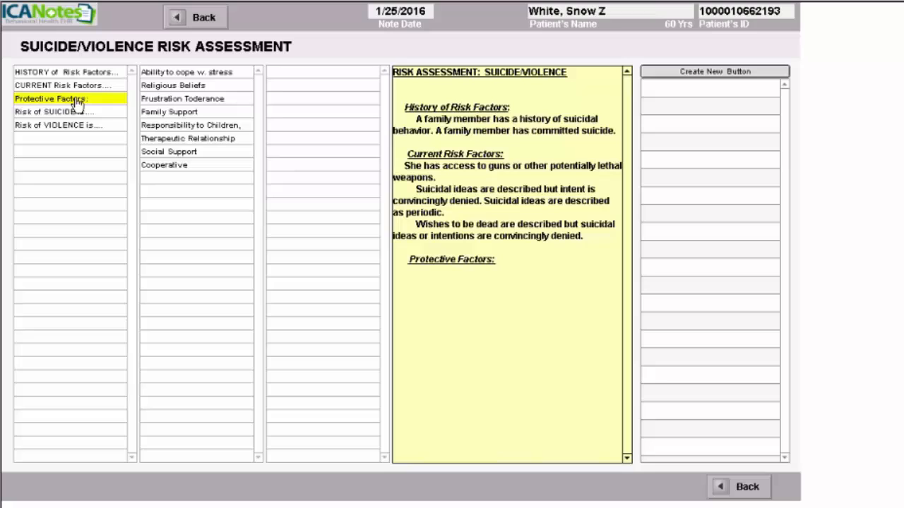
{"action": "left_click", "coordinate": [182, 112]}
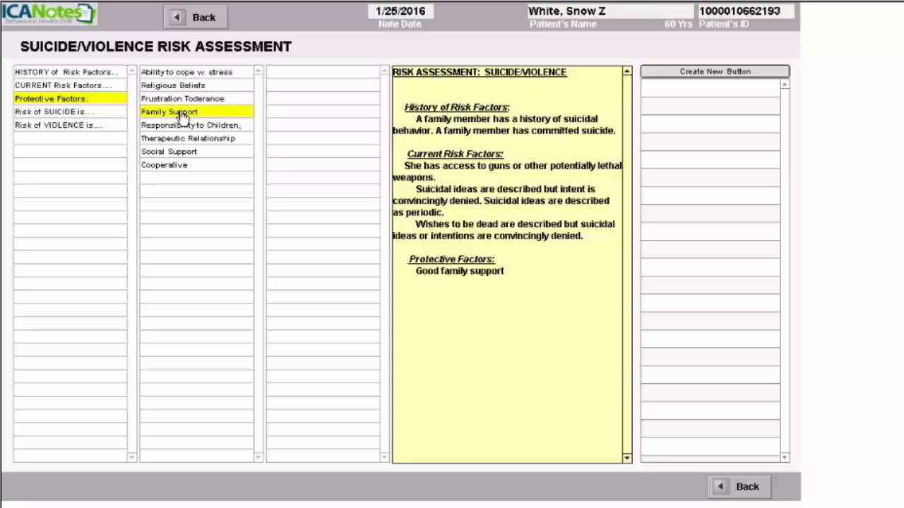
{"action": "left_click", "coordinate": [181, 125]}
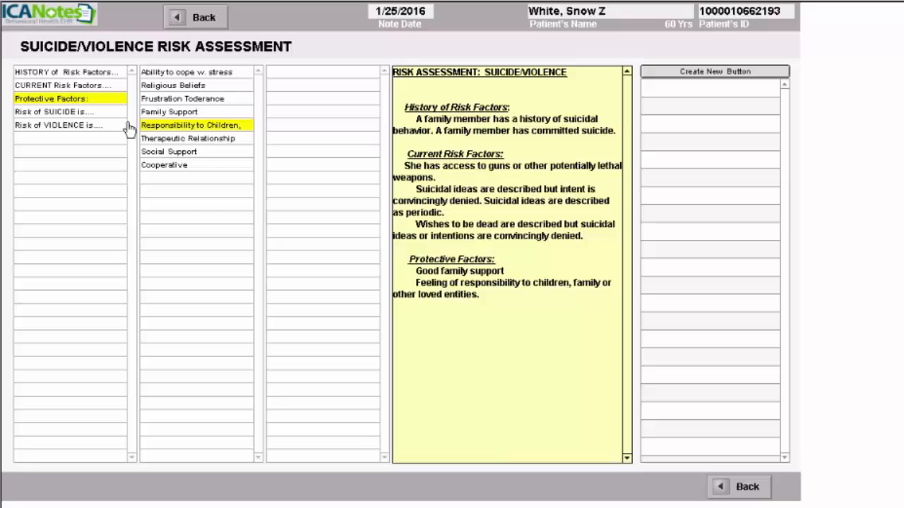
Rate both the suicide risk and the violence risk as LOW and return to the Finish Initial work area.
{"action": "left_click", "coordinate": [68, 114]}
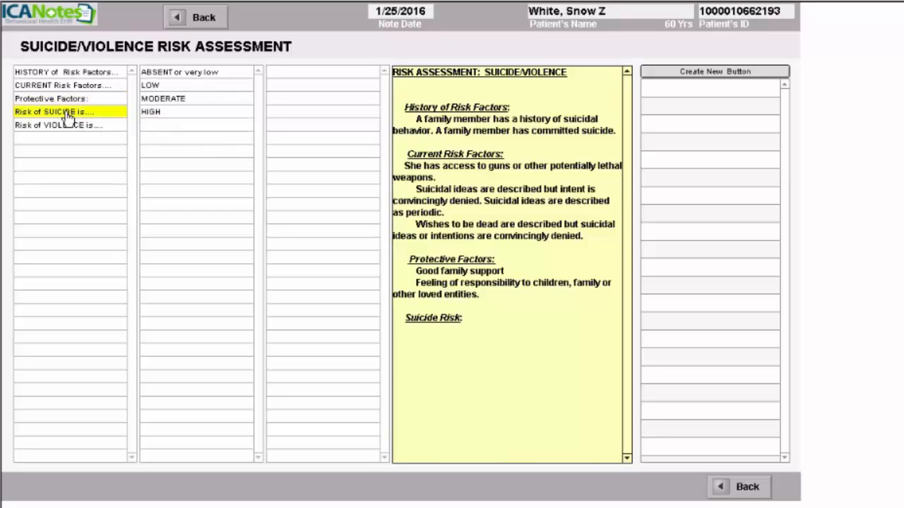
{"action": "left_click", "coordinate": [160, 85]}
{"action": "left_click", "coordinate": [103, 127]}
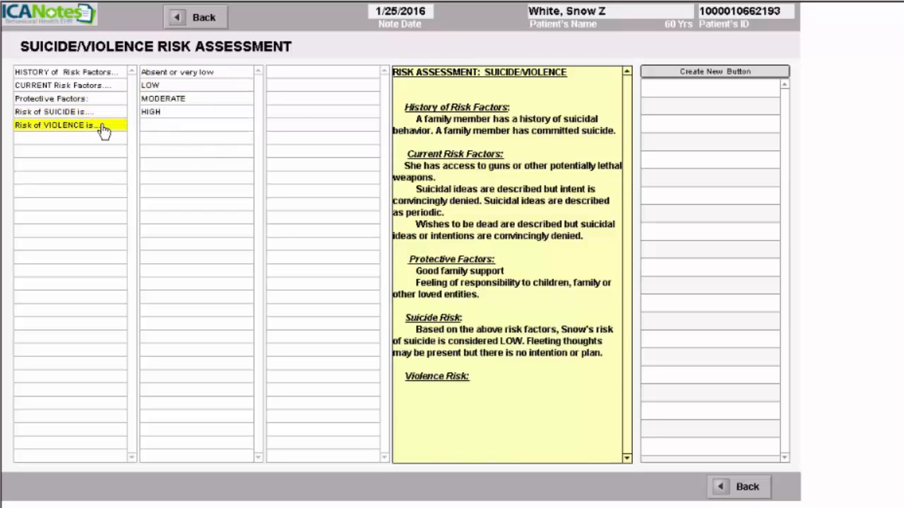
{"action": "left_click", "coordinate": [177, 86]}
{"action": "left_click", "coordinate": [205, 18]}
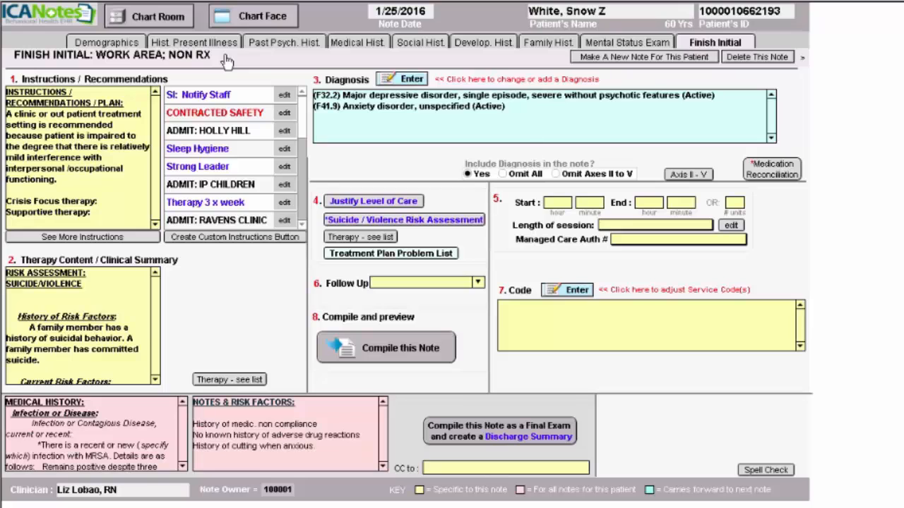
Set the follow-up to "1 week, or earlier if needed.".
{"action": "left_click", "coordinate": [478, 282]}
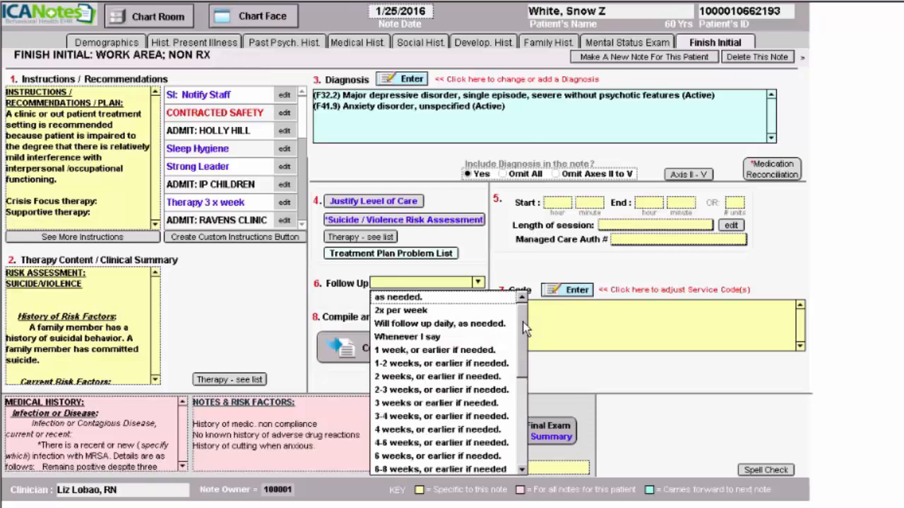
{"action": "scroll", "coordinate": [522, 325], "scroll_direction": "down", "scroll_amount": 1}
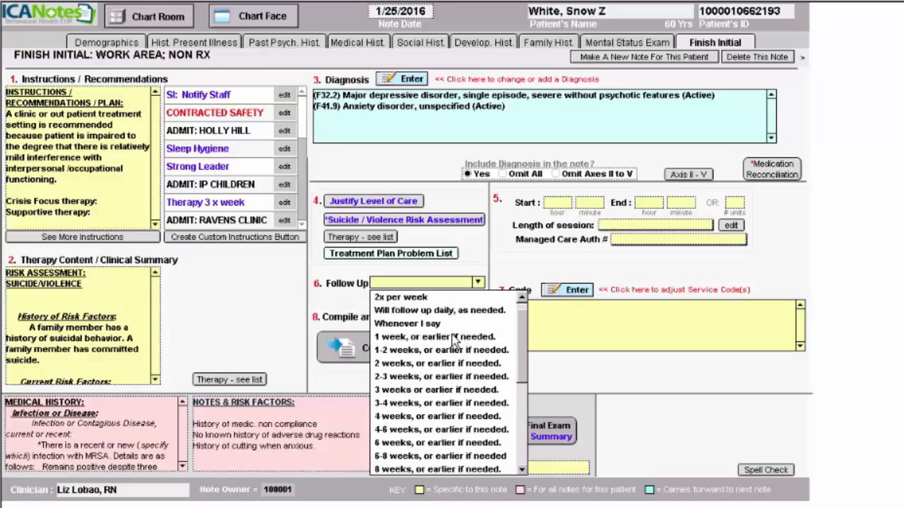
{"action": "left_click", "coordinate": [455, 342]}
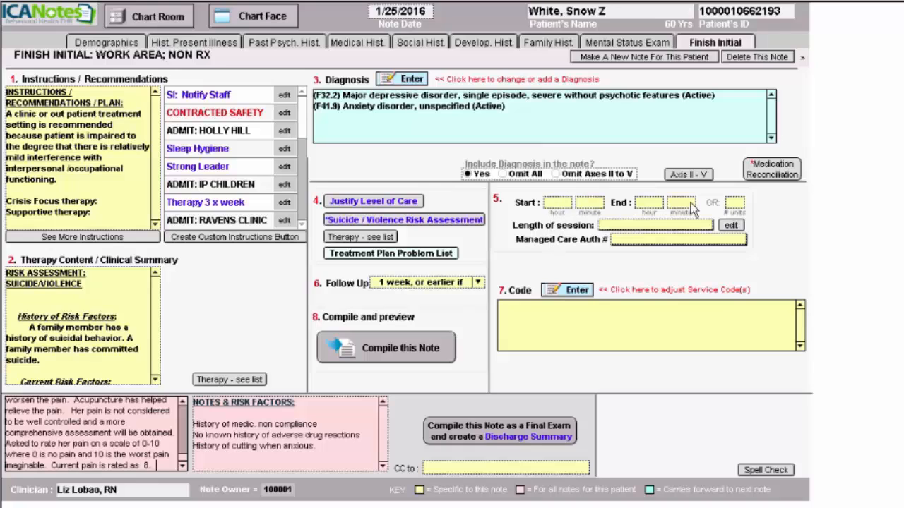
Set the session length to 53-67 min, with a start time of 11:00 and an end time of 12:00.
{"action": "left_click", "coordinate": [649, 232]}
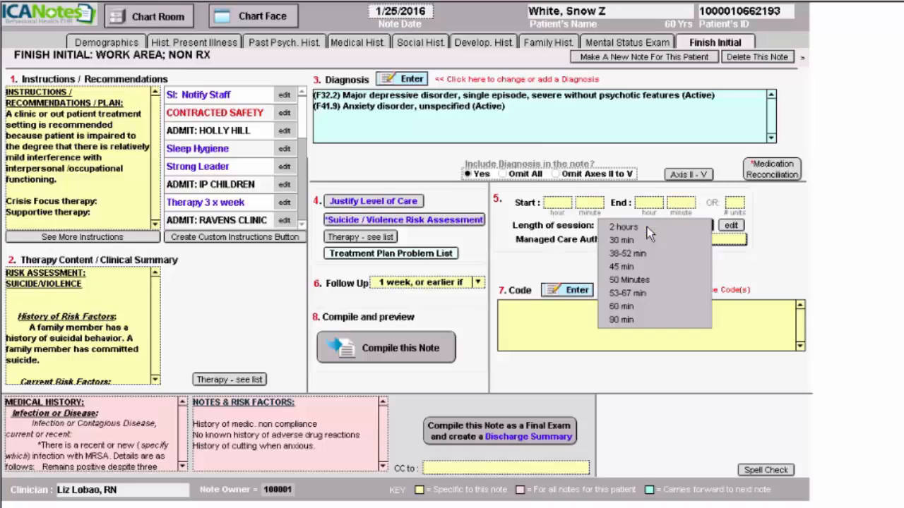
{"action": "left_click", "coordinate": [625, 294]}
{"action": "left_click", "coordinate": [557, 204]}
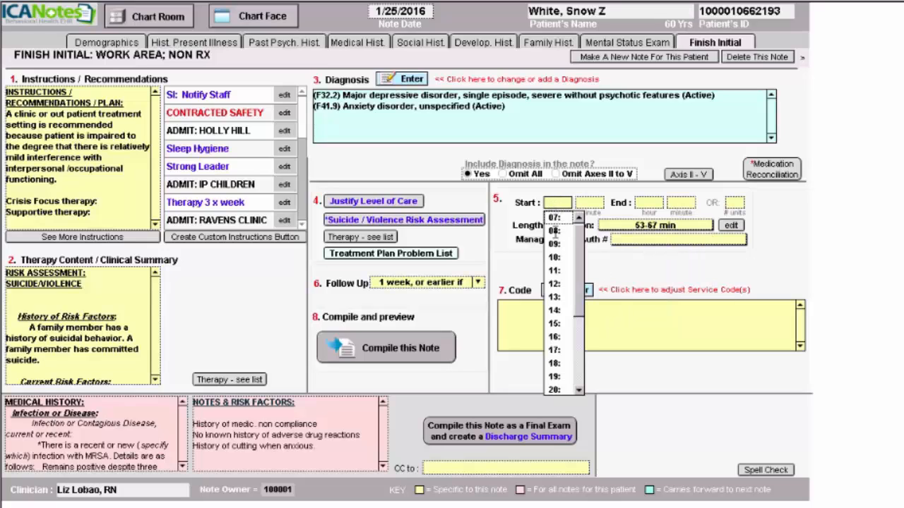
{"action": "left_click", "coordinate": [555, 271]}
{"action": "left_click", "coordinate": [585, 217]}
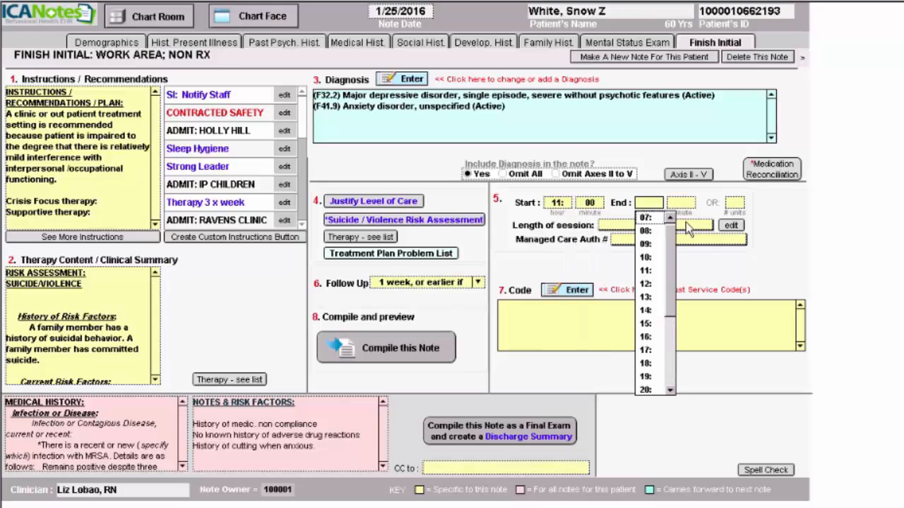
{"action": "left_click", "coordinate": [648, 284]}
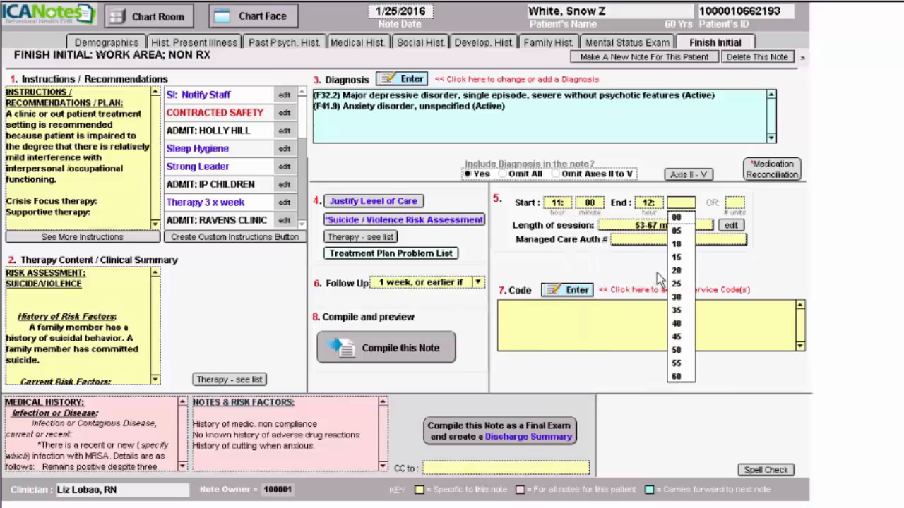
{"action": "left_click", "coordinate": [675, 217]}
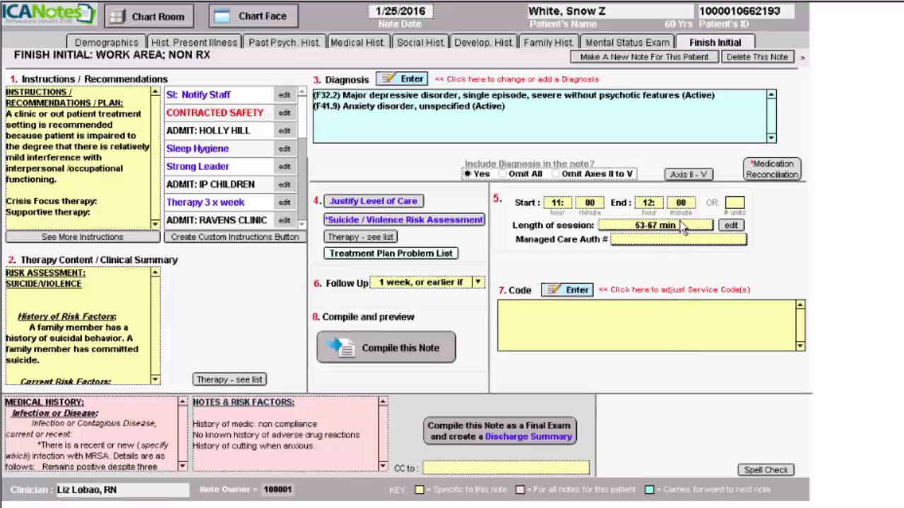
Enter the psychotherapy service code 90791 Psych Diagnostic Interview without a modifier and finish the CPT code entry.
{"action": "left_click", "coordinate": [572, 293]}
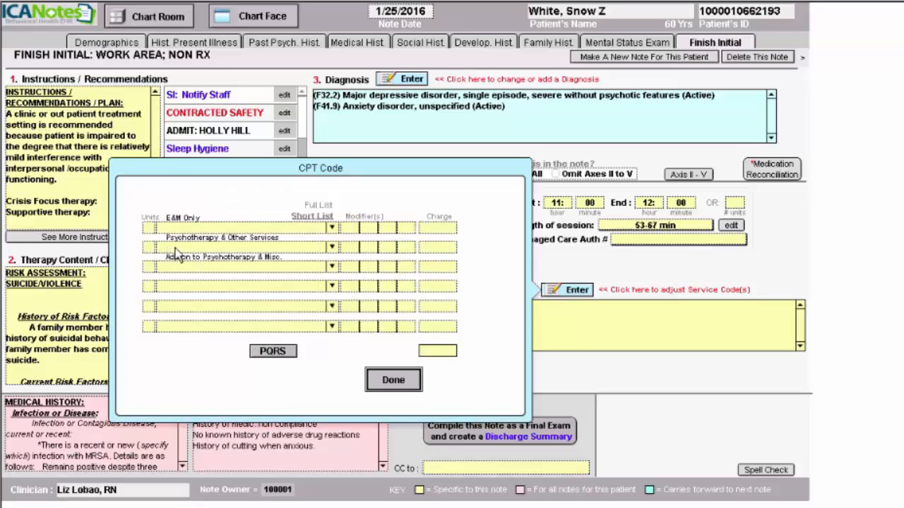
{"action": "left_click", "coordinate": [331, 247]}
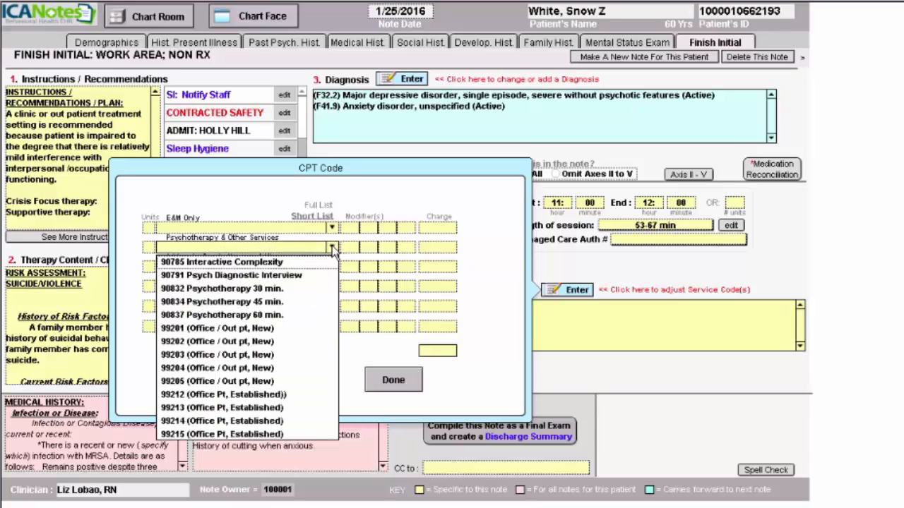
{"action": "left_click", "coordinate": [220, 275]}
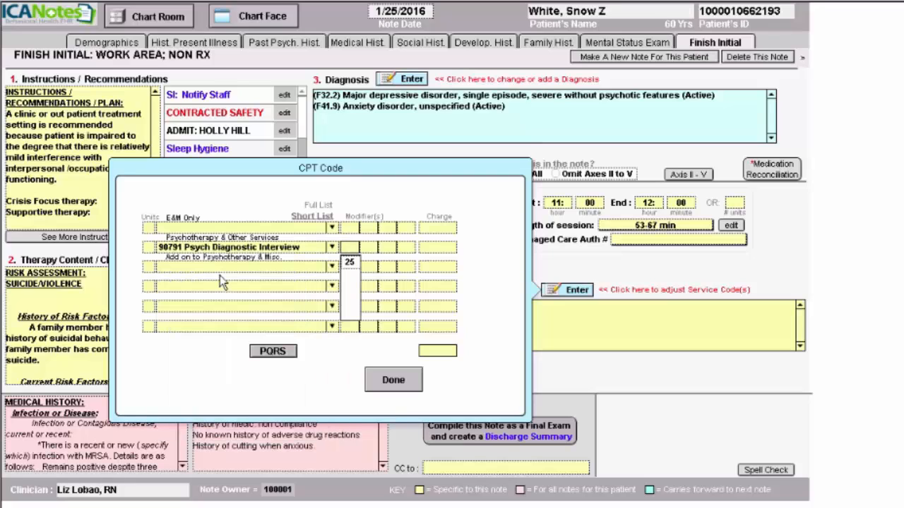
{"action": "left_click", "coordinate": [394, 380]}
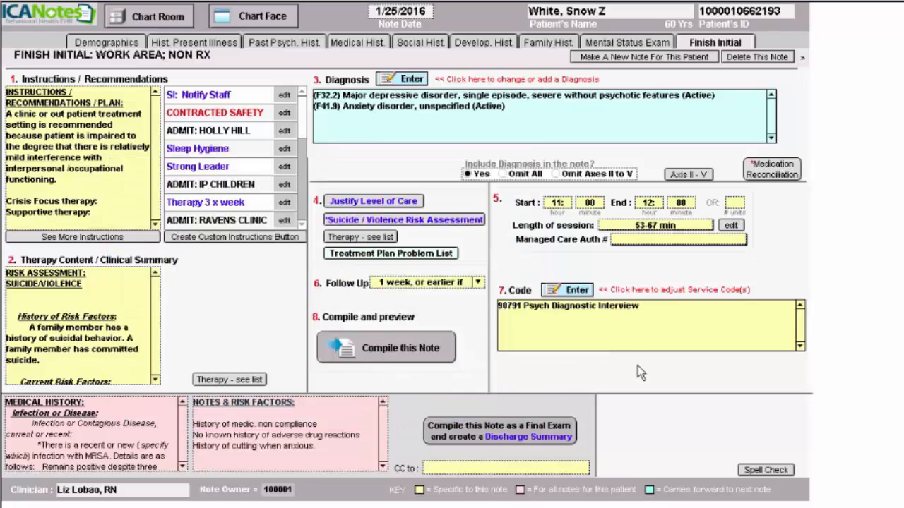
Compile the note as a Biopsychosocial Assessment, choosing the clinician's custom LCSW entry as the discipline.
{"action": "left_click", "coordinate": [404, 350]}
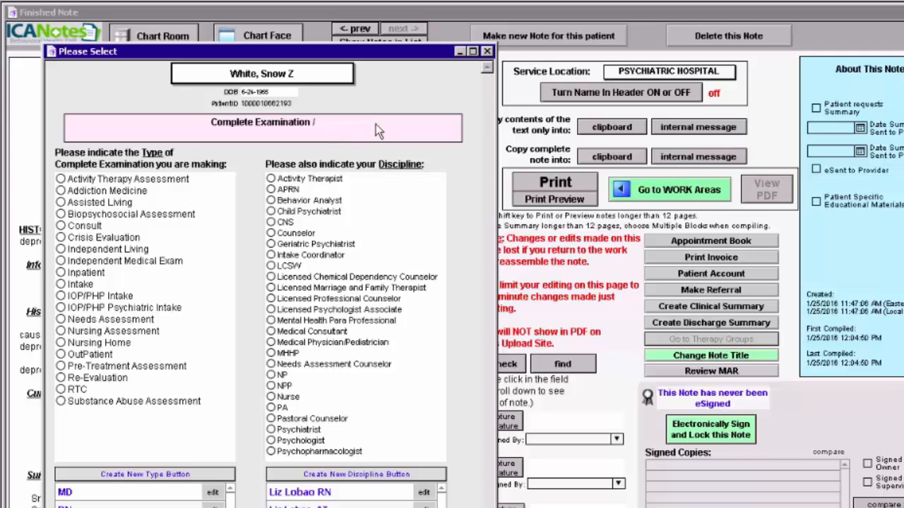
{"action": "left_click", "coordinate": [61, 215]}
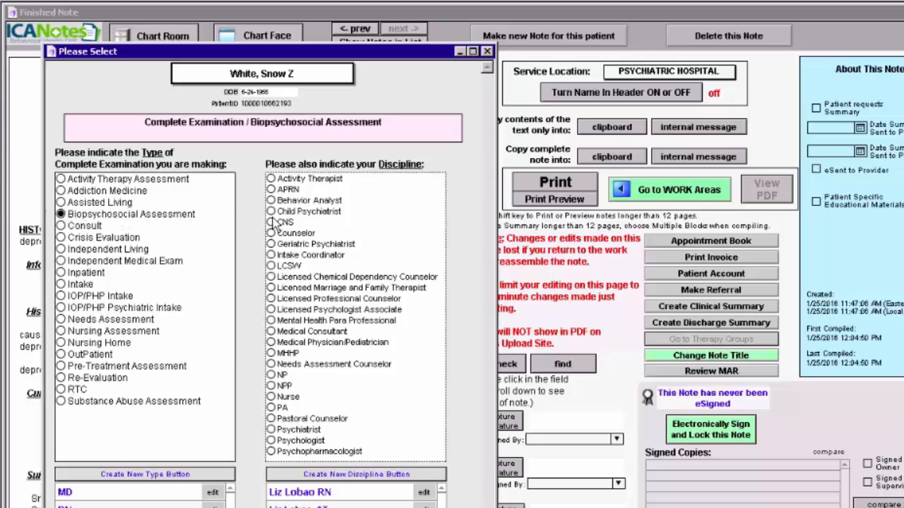
{"action": "left_click", "coordinate": [272, 441]}
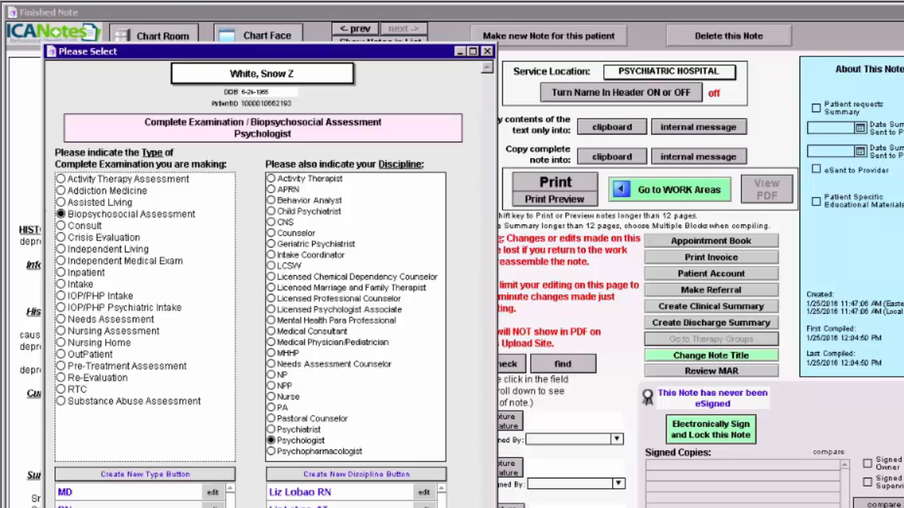
{"action": "left_click", "coordinate": [304, 507]}
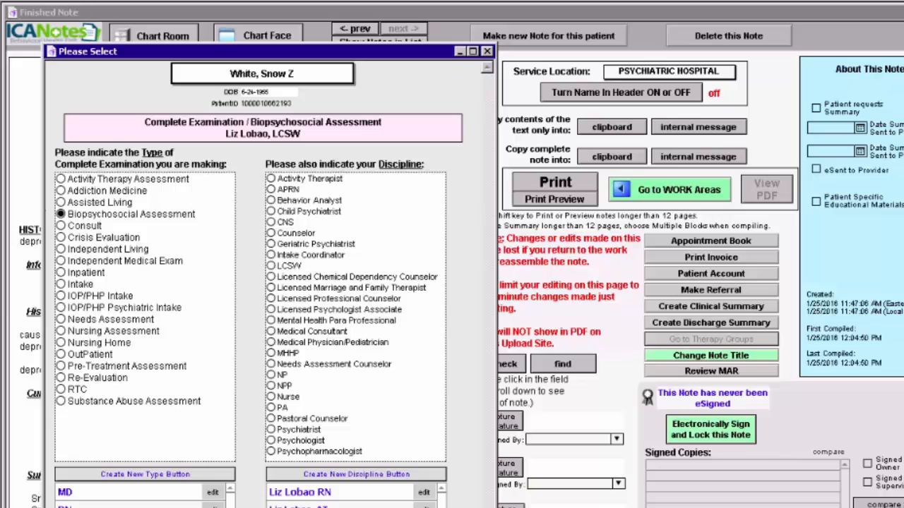
{"action": "left_click", "coordinate": [332, 507]}
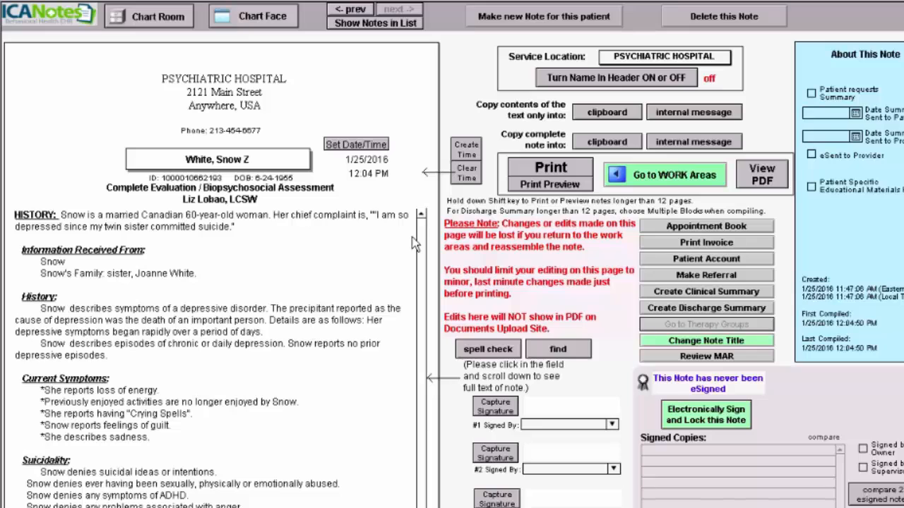
Review the compiled note through to the plan and risk factors, and electronically sign and lock it.
{"action": "left_click", "coordinate": [416, 243]}
{"action": "scroll", "coordinate": [422, 267], "scroll_direction": "down", "scroll_amount": 3}
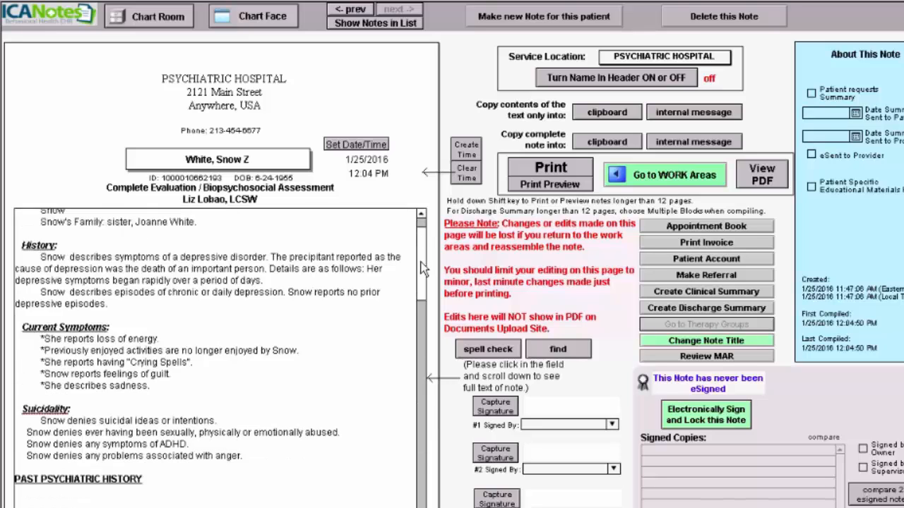
{"action": "left_click_drag", "start_coordinate": [422, 267], "coordinate": [422, 507]}
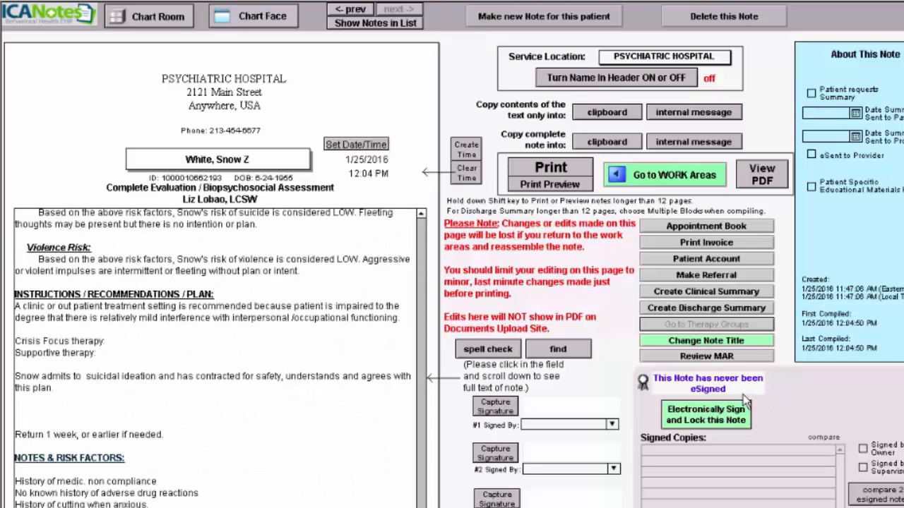
{"action": "left_click", "coordinate": [711, 418]}
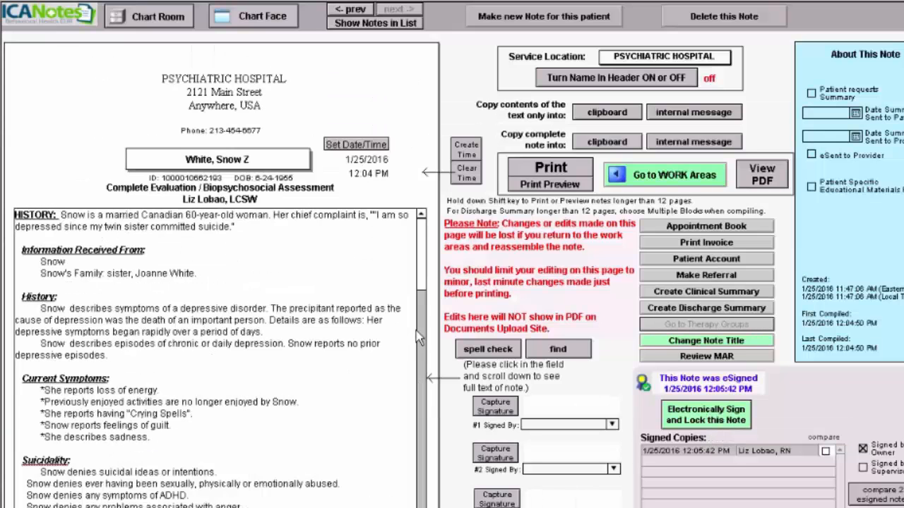
Review the signed note down to its service code and go to the patient's Chart Face.
{"action": "left_click", "coordinate": [421, 364]}
{"action": "left_click_drag", "start_coordinate": [422, 300], "coordinate": [422, 505]}
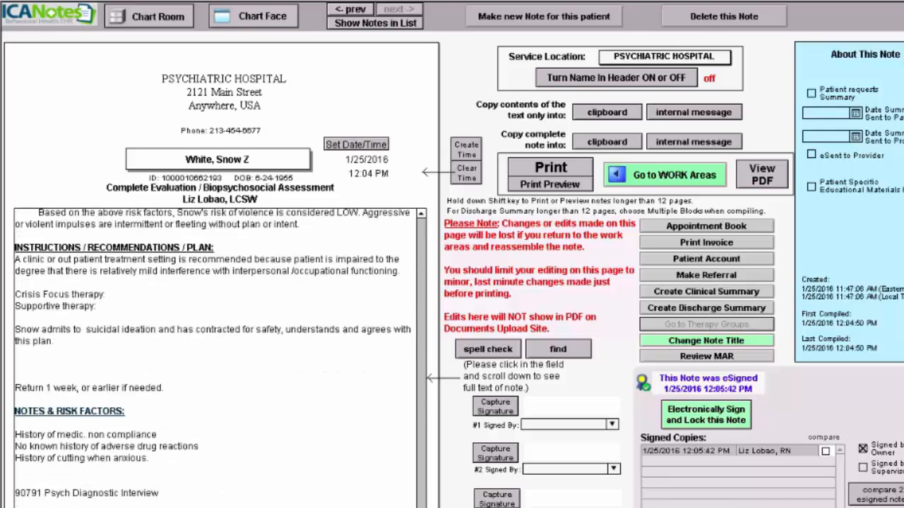
{"action": "left_click", "coordinate": [258, 21]}
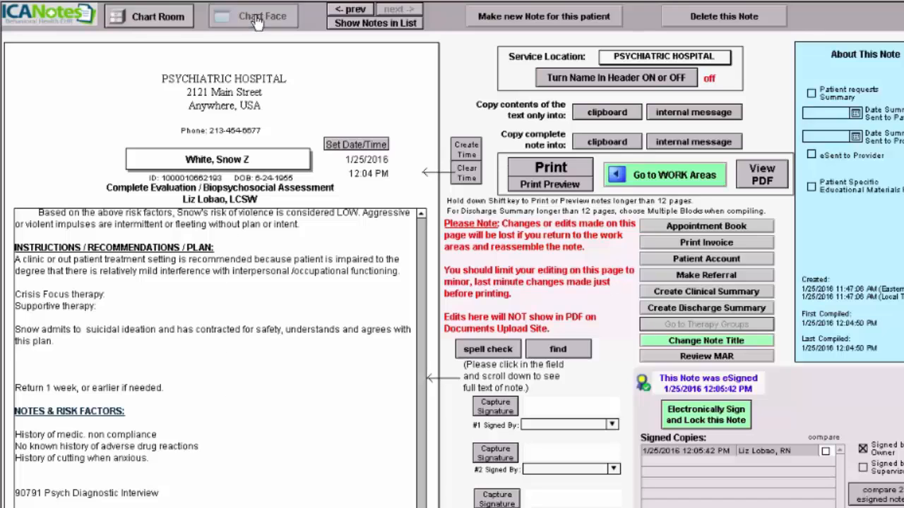